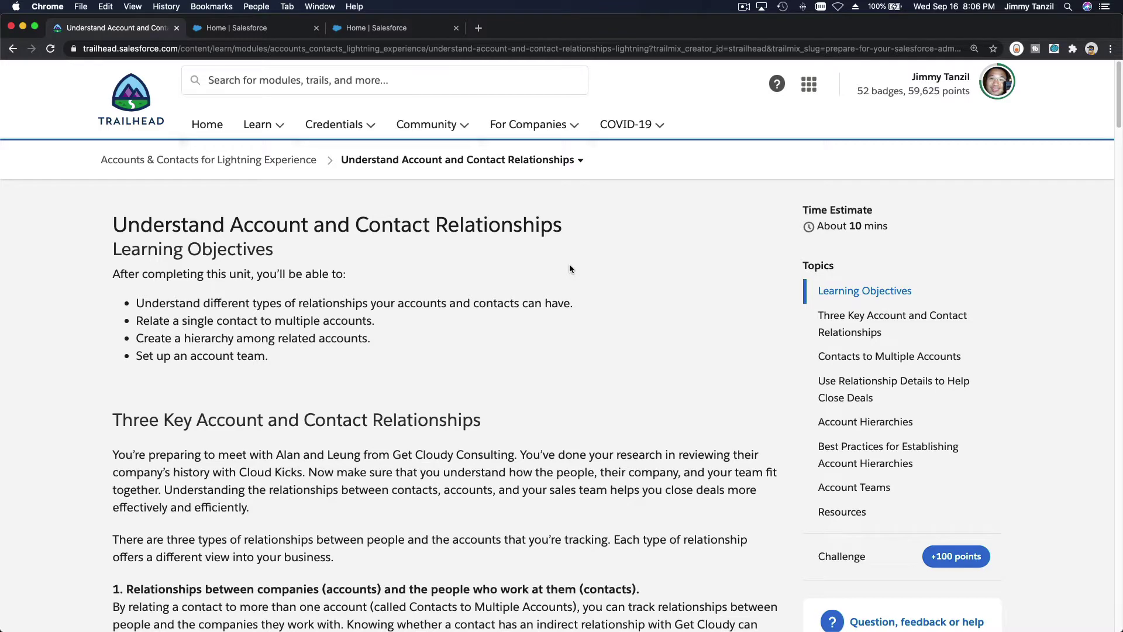
Read the Three Key Account and Contact Relationships section, focusing on relating contacts to multiple accounts
scroll(570, 264, down, 5)
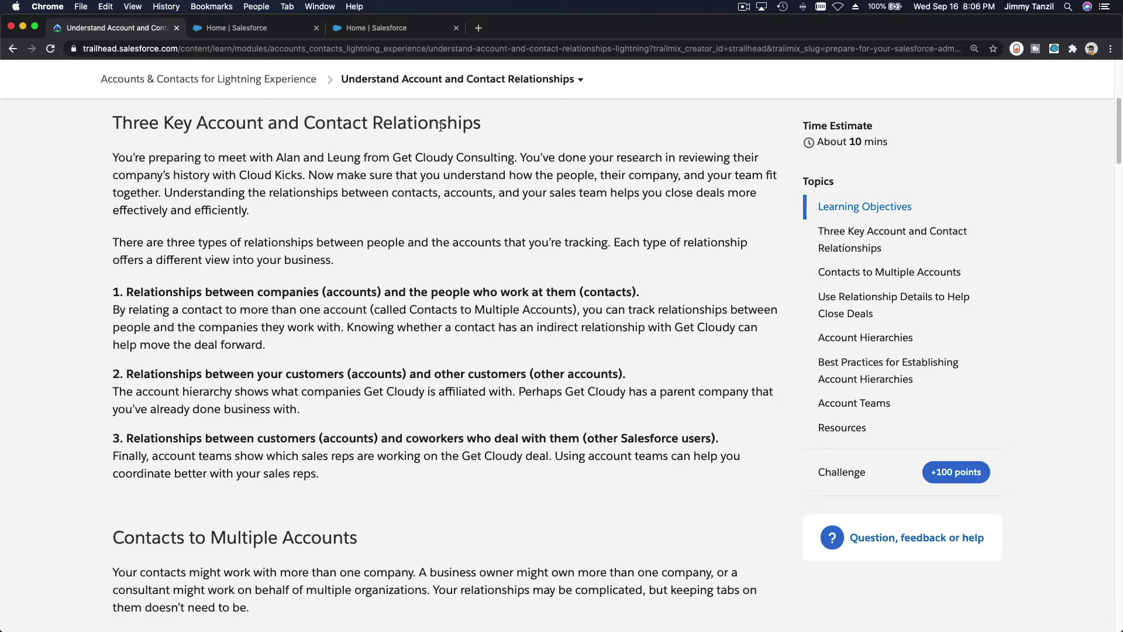
triple_click(213, 290)
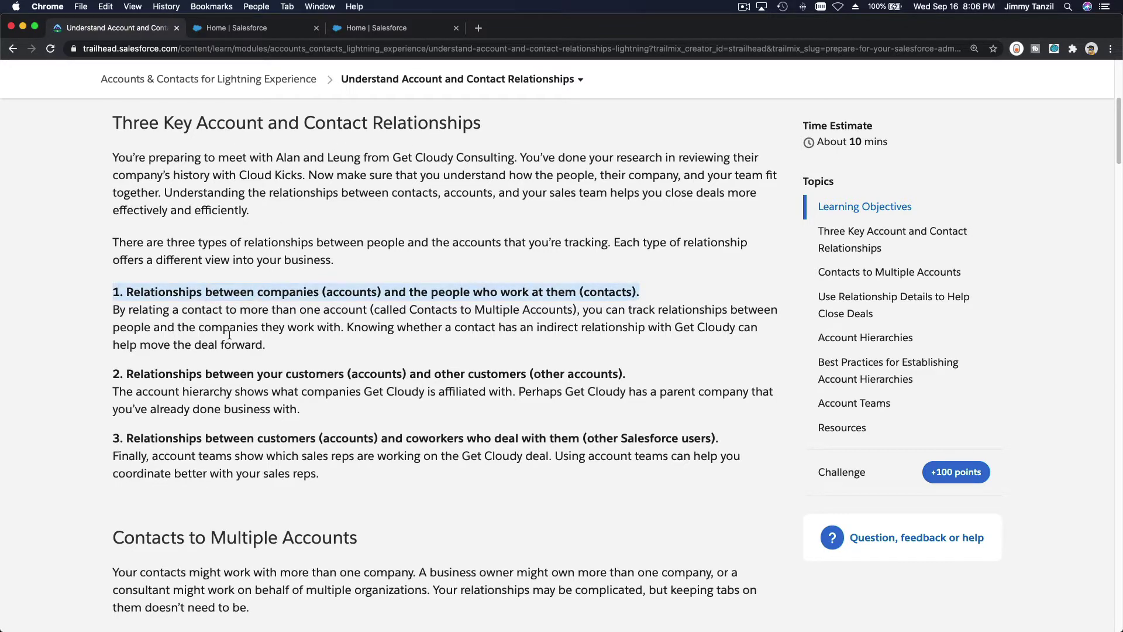
scroll(231, 336, down, 1)
scroll(231, 337, down, 2)
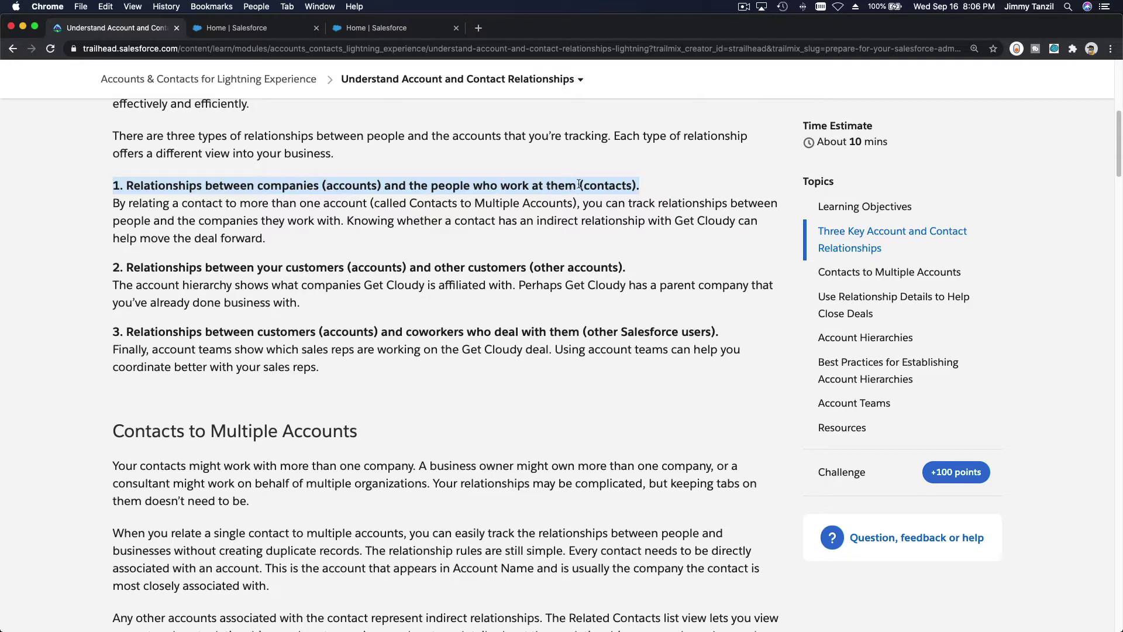
click(560, 168)
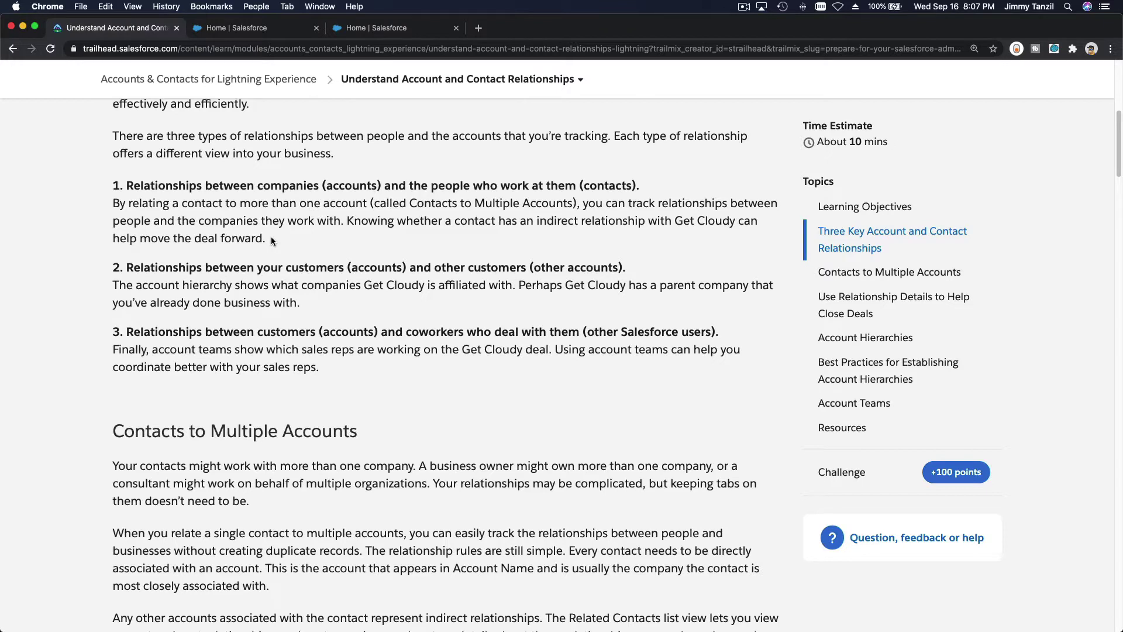
double_click(427, 204)
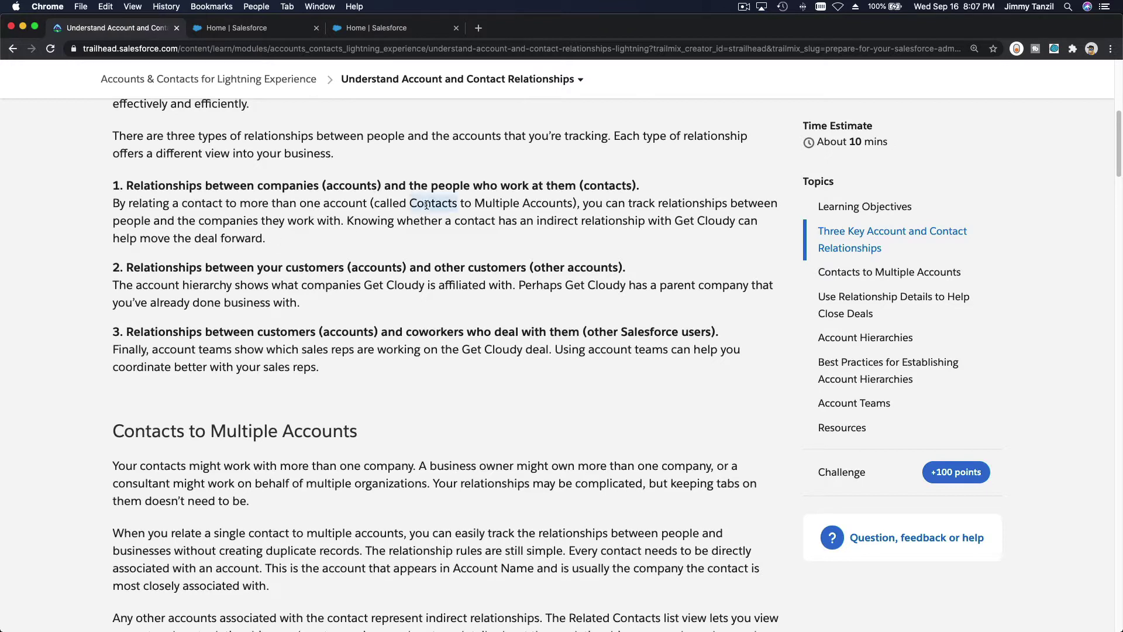
double_click(496, 204)
double_click(544, 212)
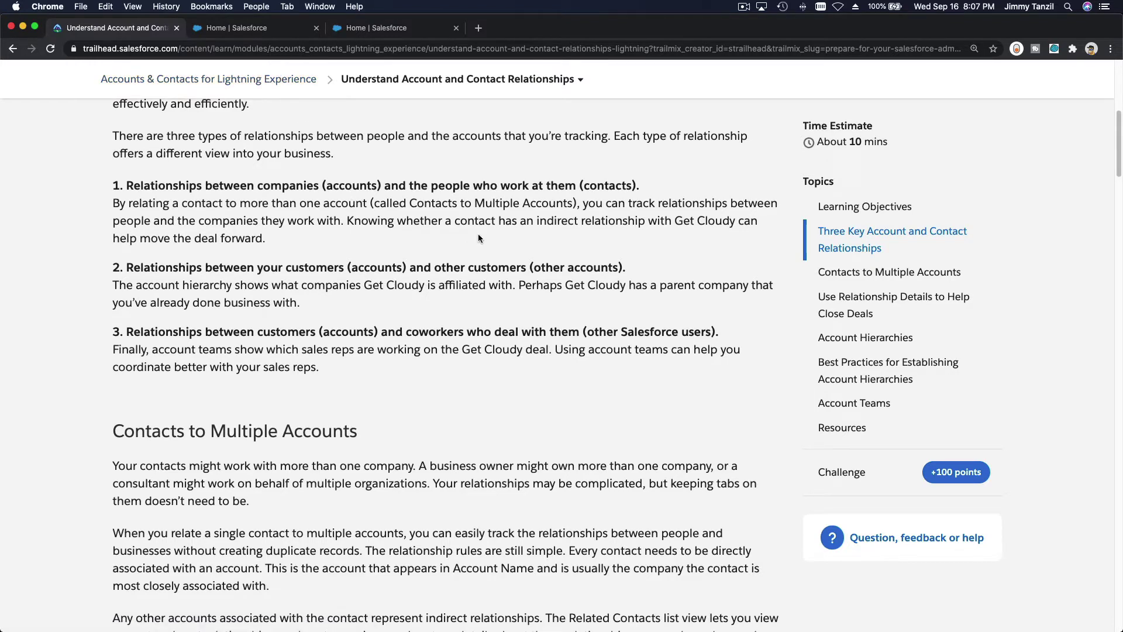
Switch to Salesforce Setup, search for "Account" and open the Account Settings page
click(375, 30)
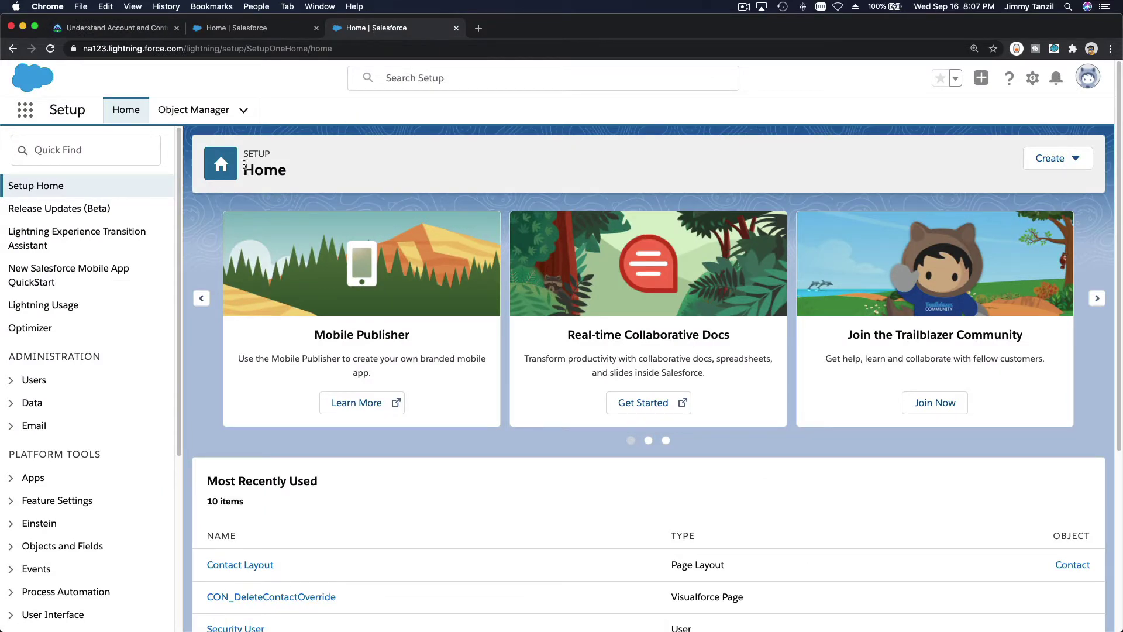
click(103, 156)
text(A)
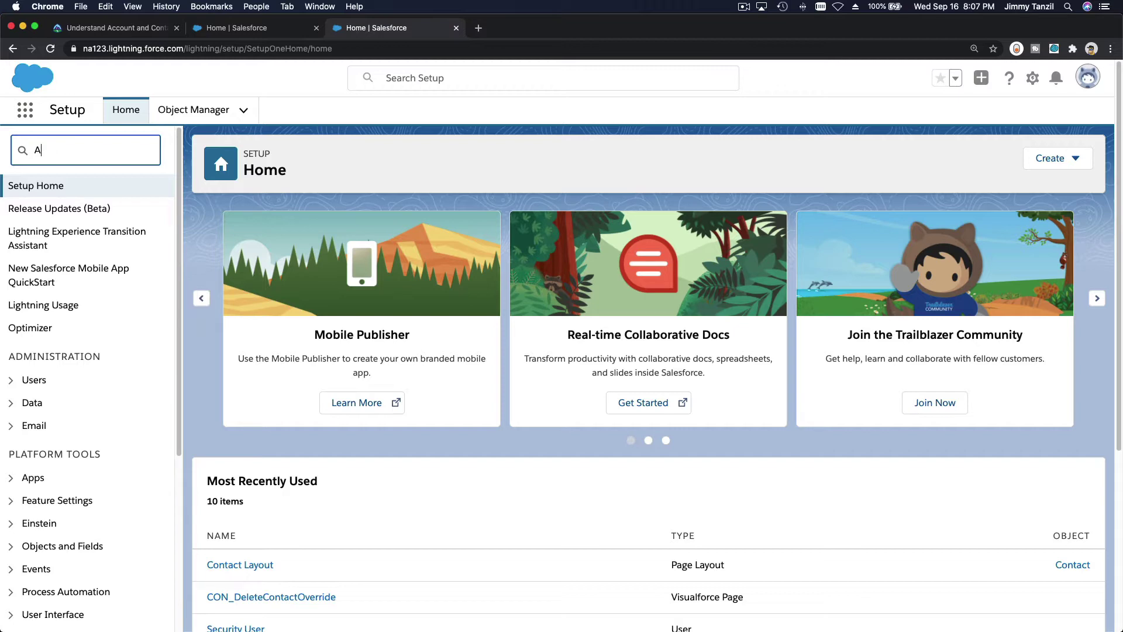
text(ccount)
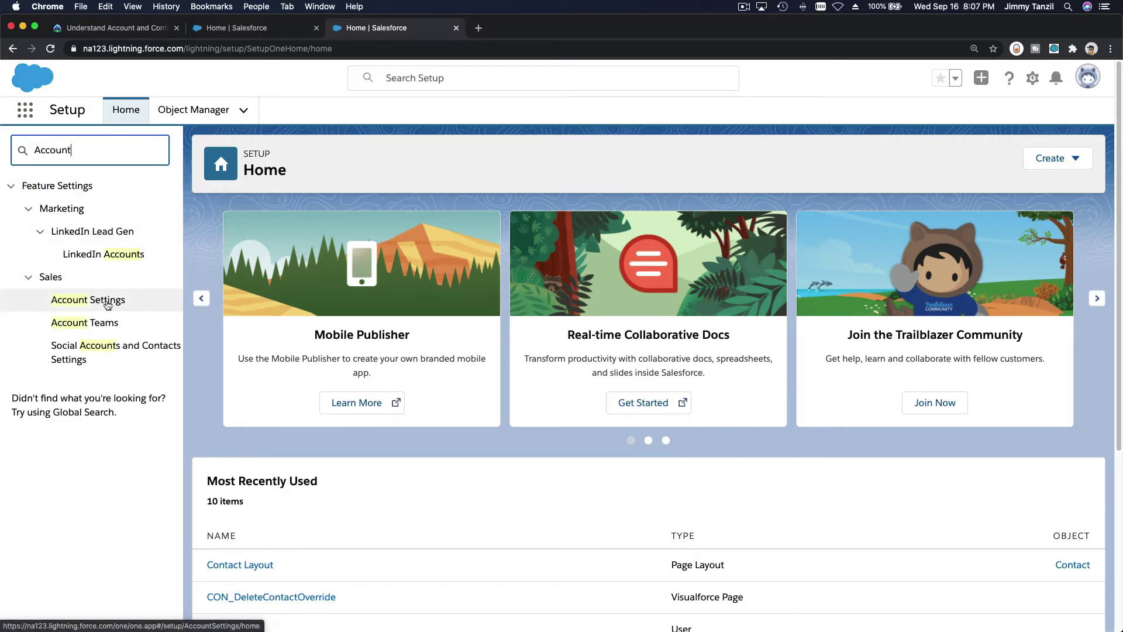
click(107, 301)
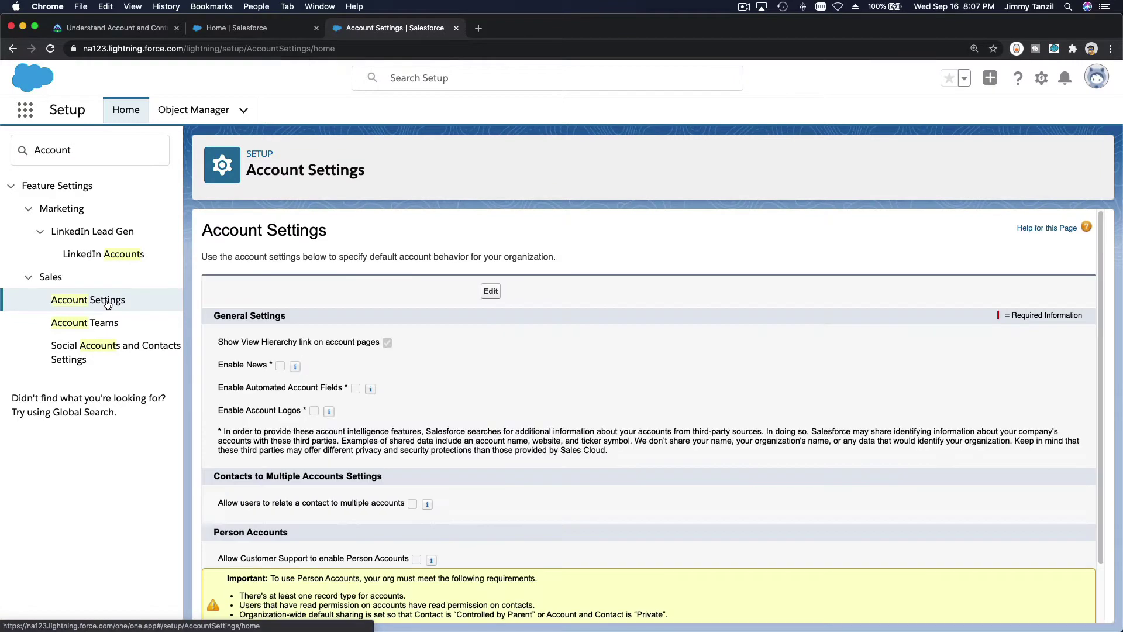
Allow users to relate a contact to multiple accounts and save the account settings
click(491, 291)
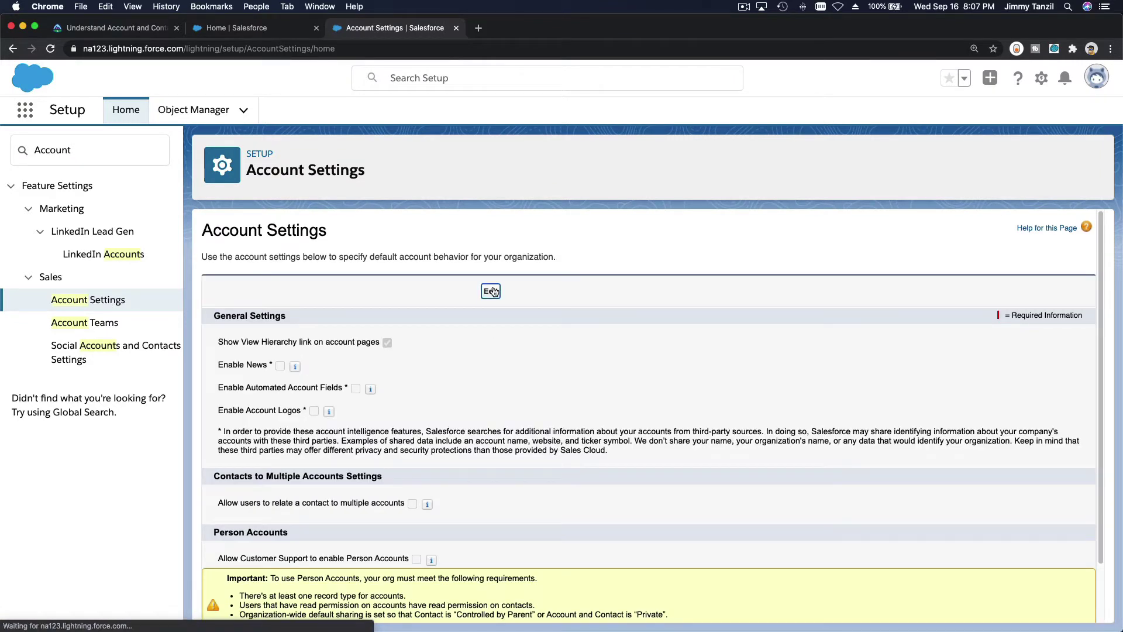
triple_click(256, 505)
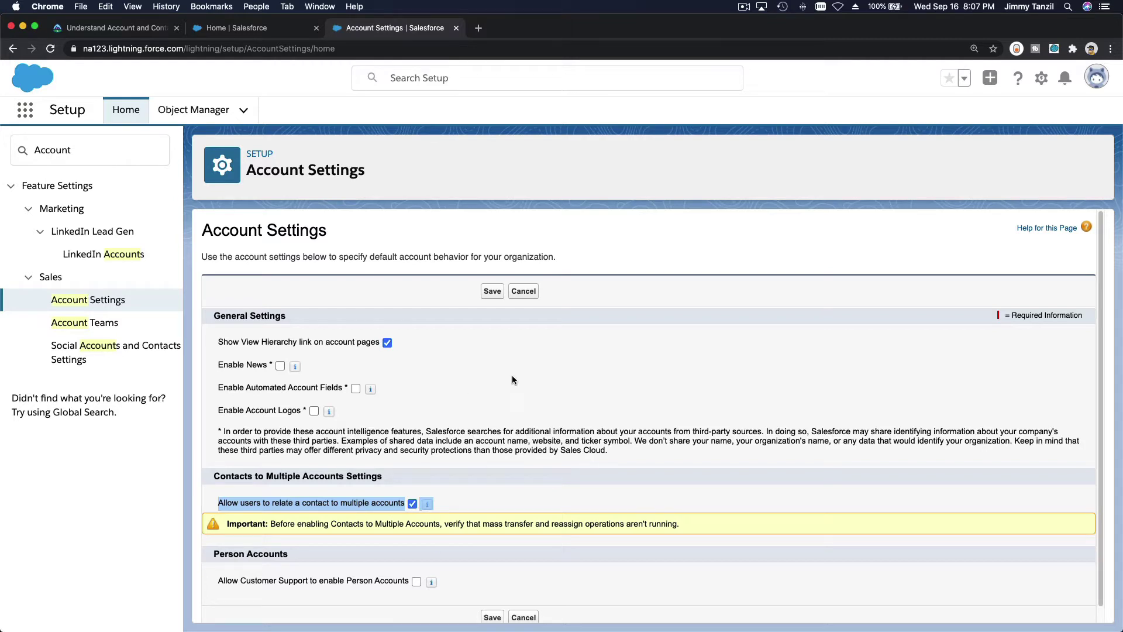
click(492, 291)
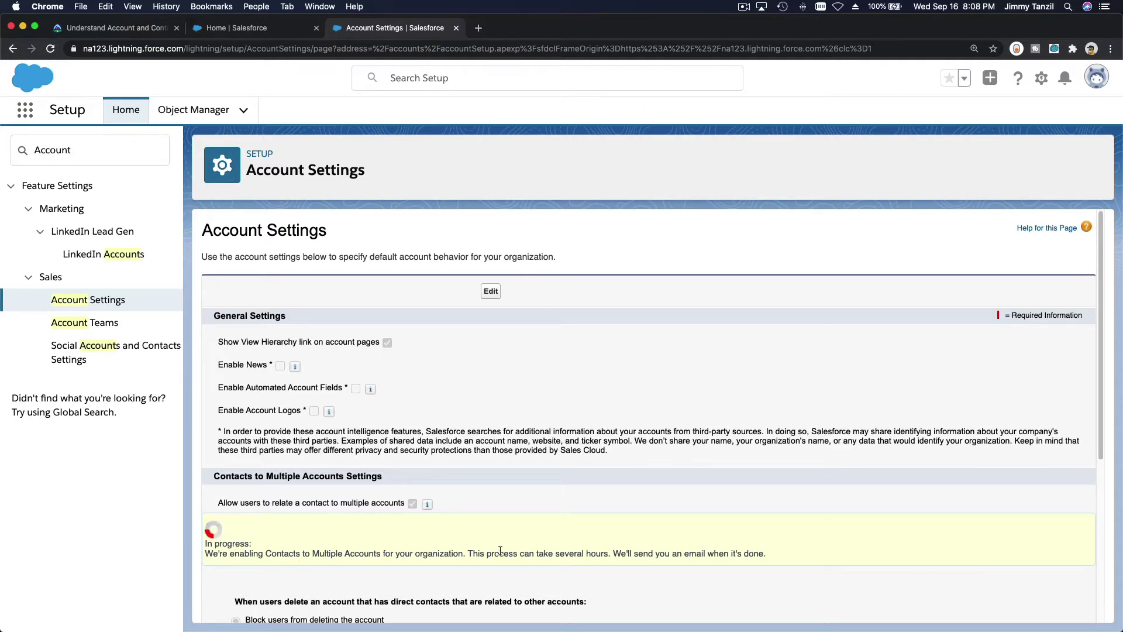
triple_click(526, 554)
scroll(526, 554, down, 1)
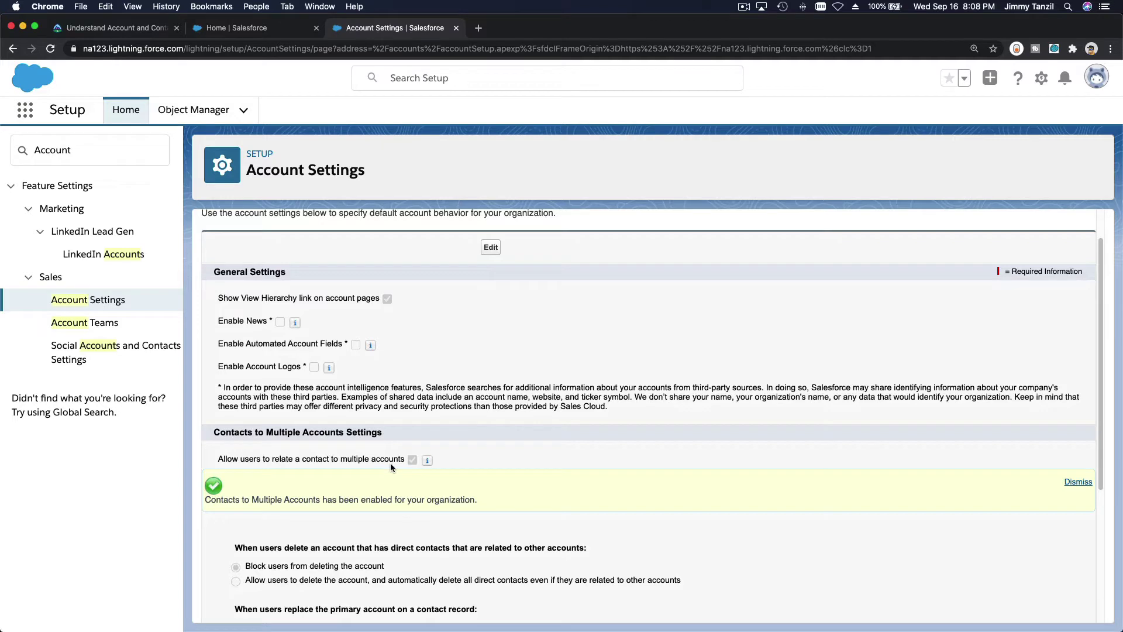
Return to the Sales app and open the contact belonging to the Sown.IO account from the recently viewed contacts
click(250, 29)
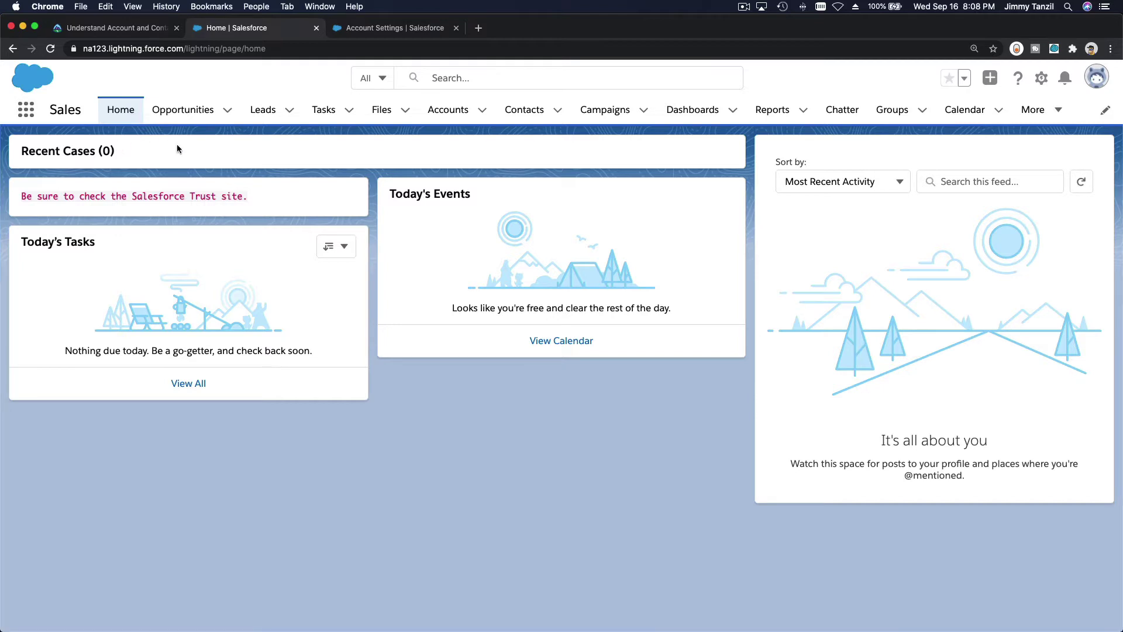
click(531, 111)
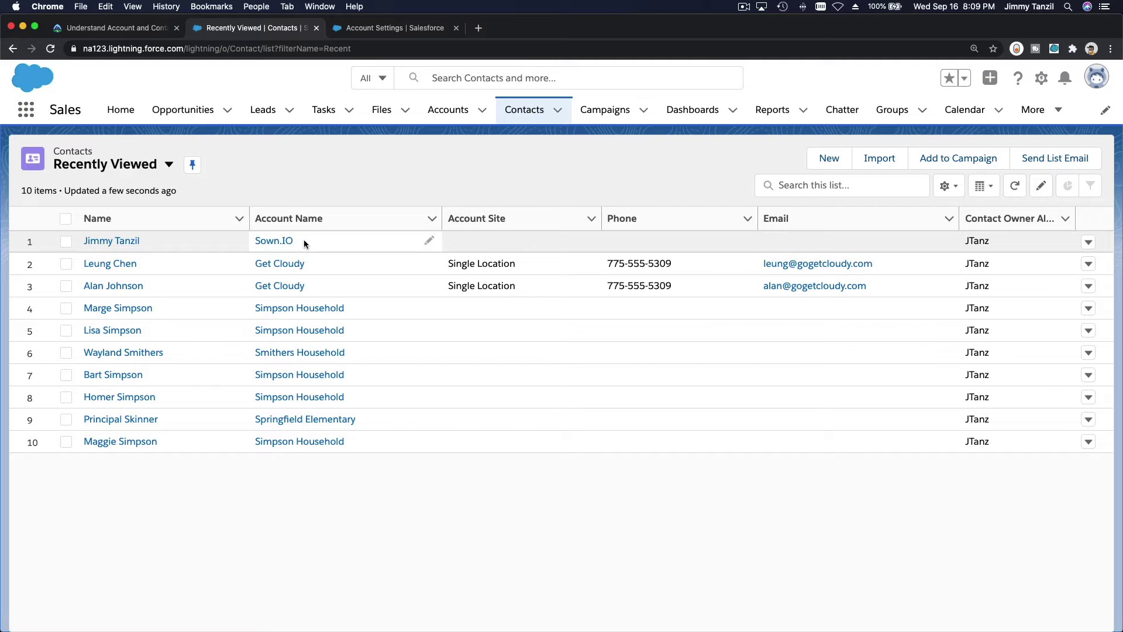
click(122, 249)
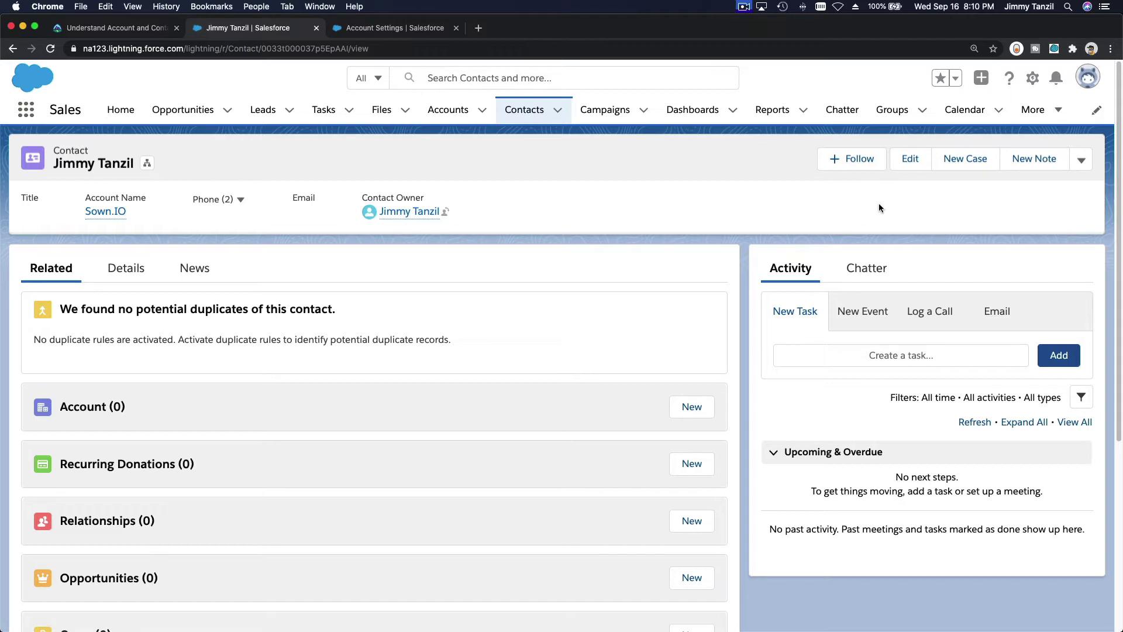
Edit the contact's record page in Lightning App Builder and open the previewed Contact Layout used by its Record Detail component
click(1033, 82)
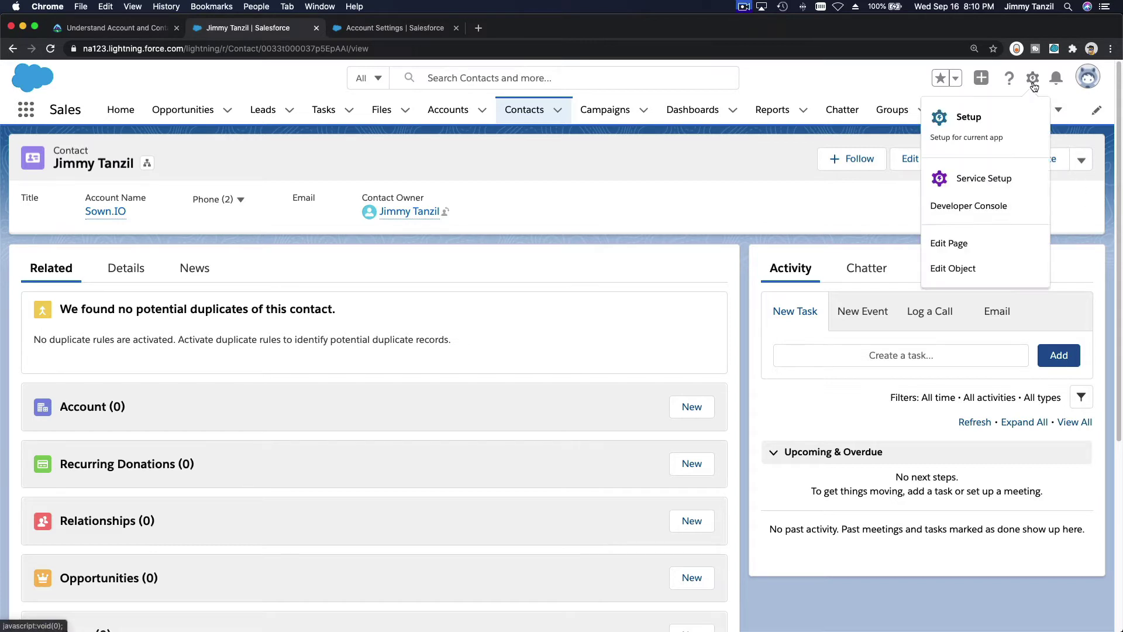
click(979, 241)
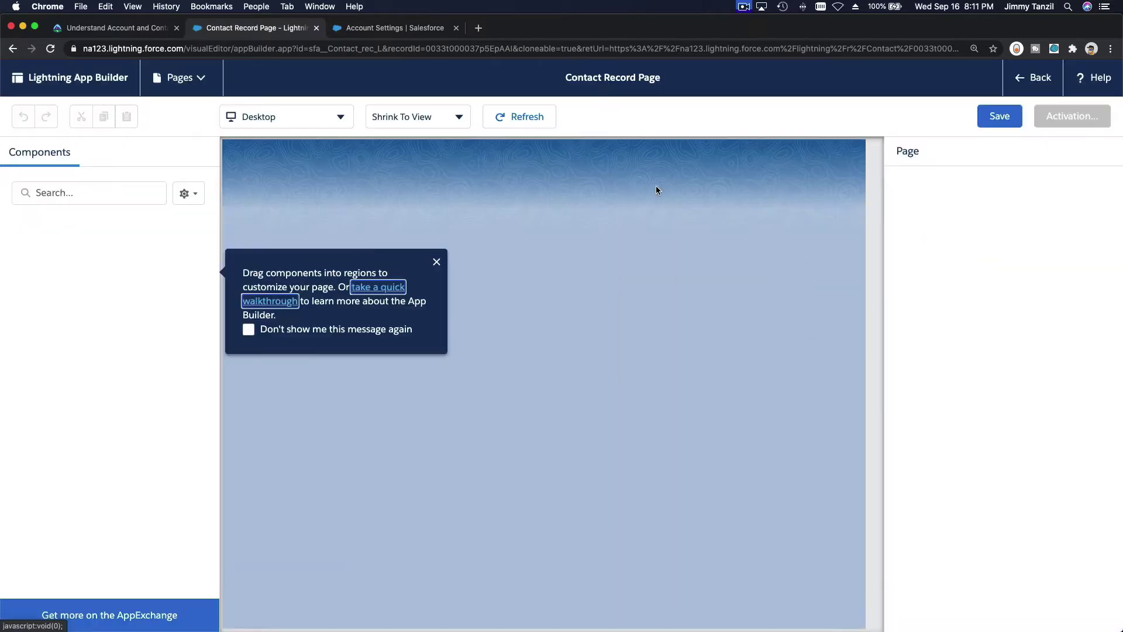
click(437, 261)
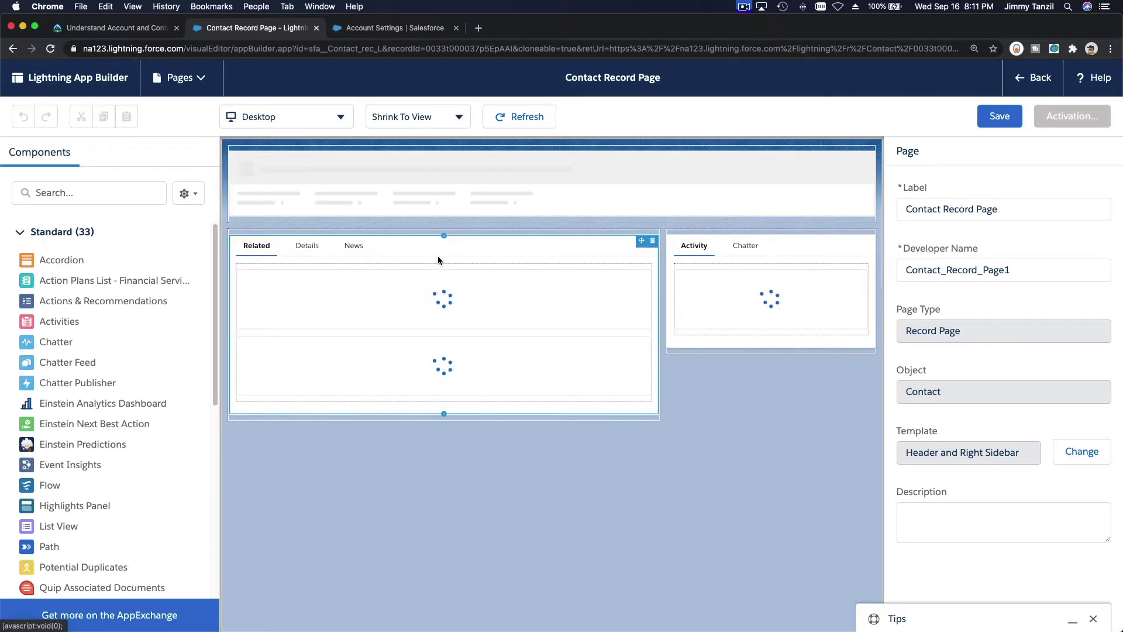
click(307, 248)
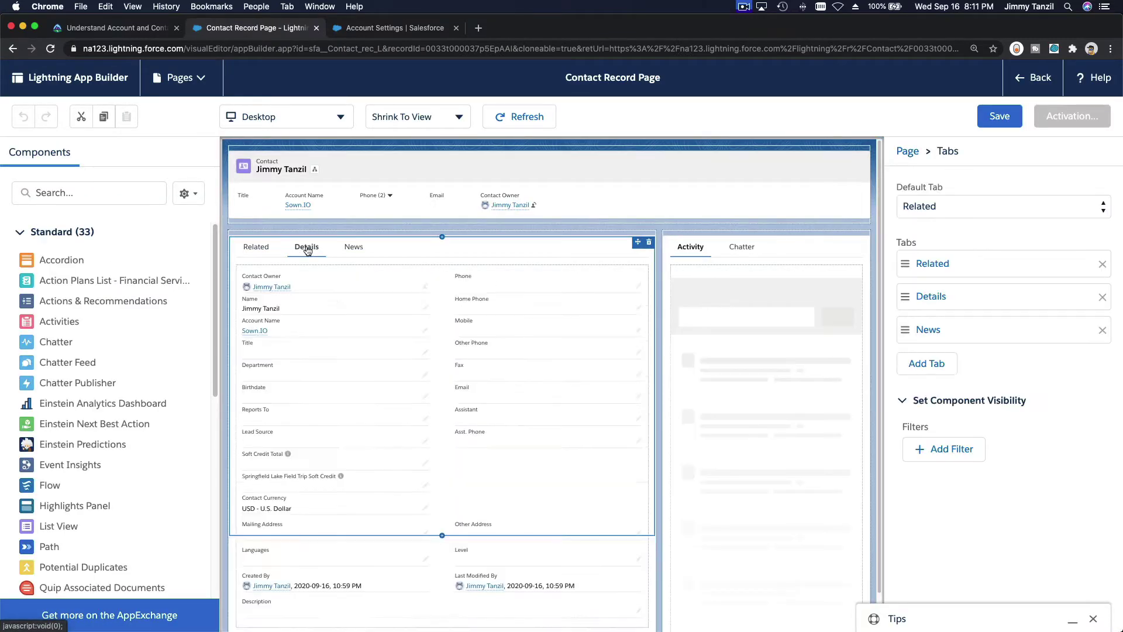
click(385, 279)
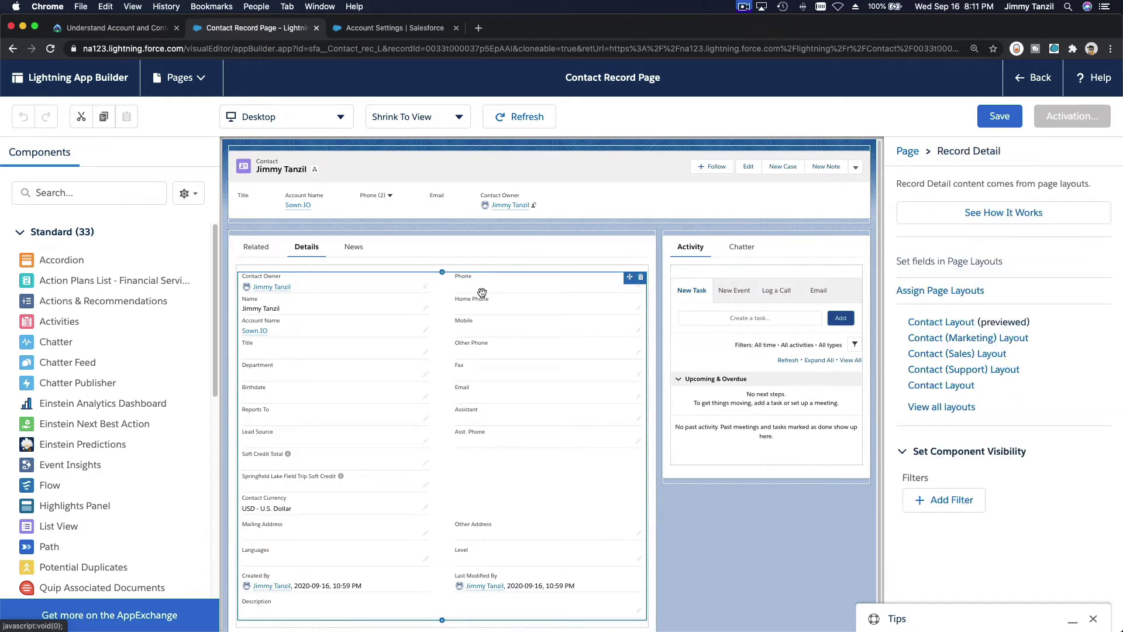
click(947, 325)
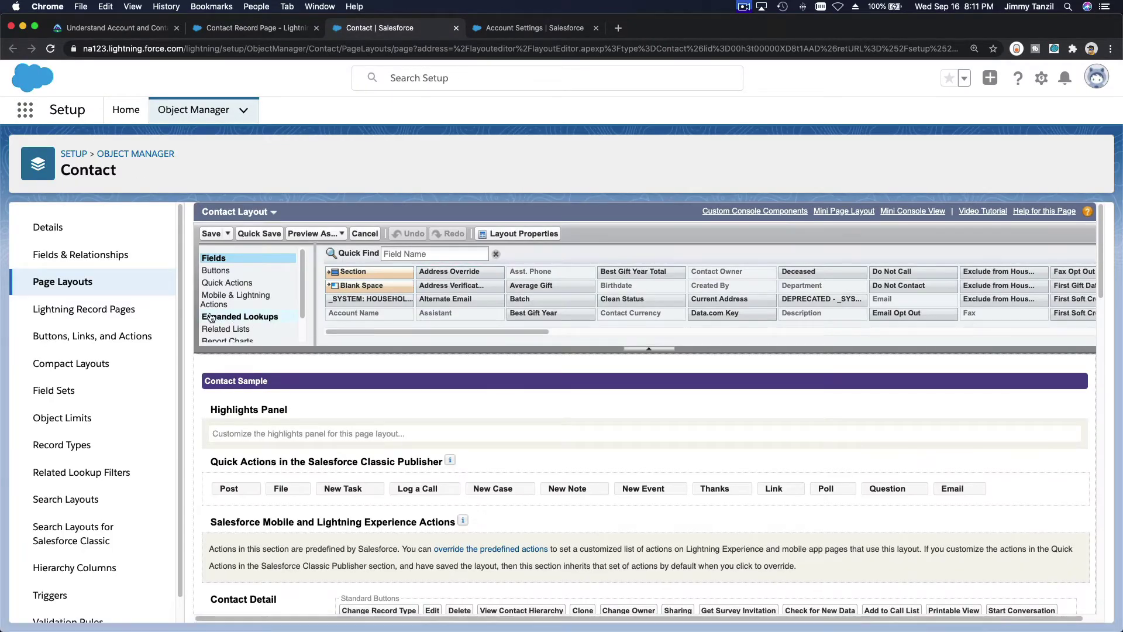
Add the Related Accounts related list above the Account list and save the layout, overwriting users' related list customizations
scroll(234, 292, down, 1)
click(234, 304)
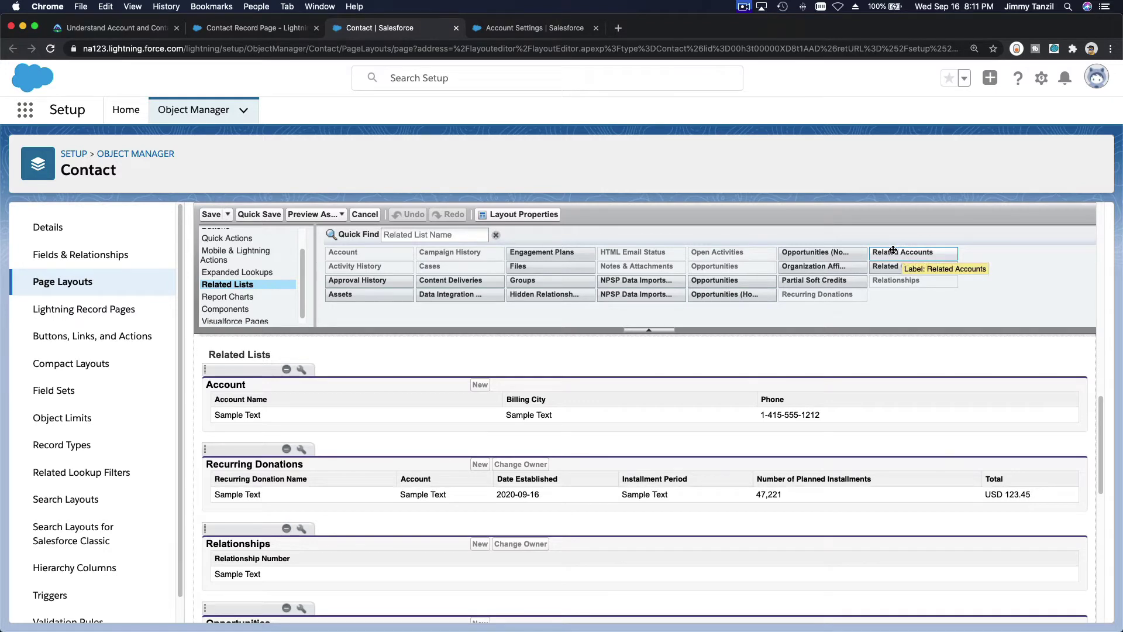
drag(893, 250, 423, 373)
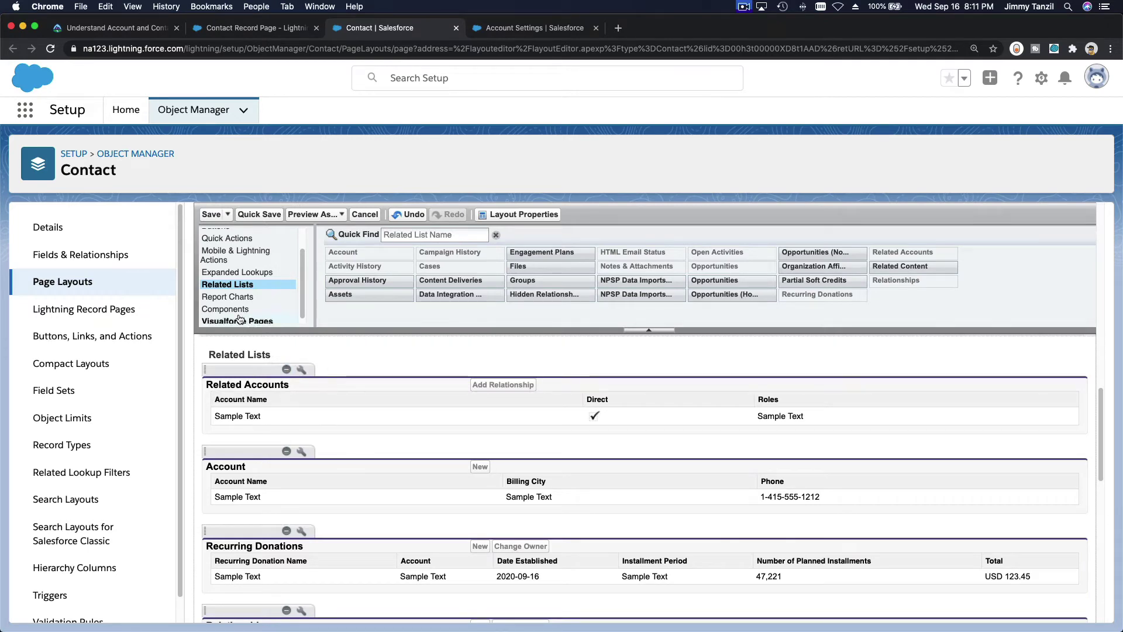
click(209, 215)
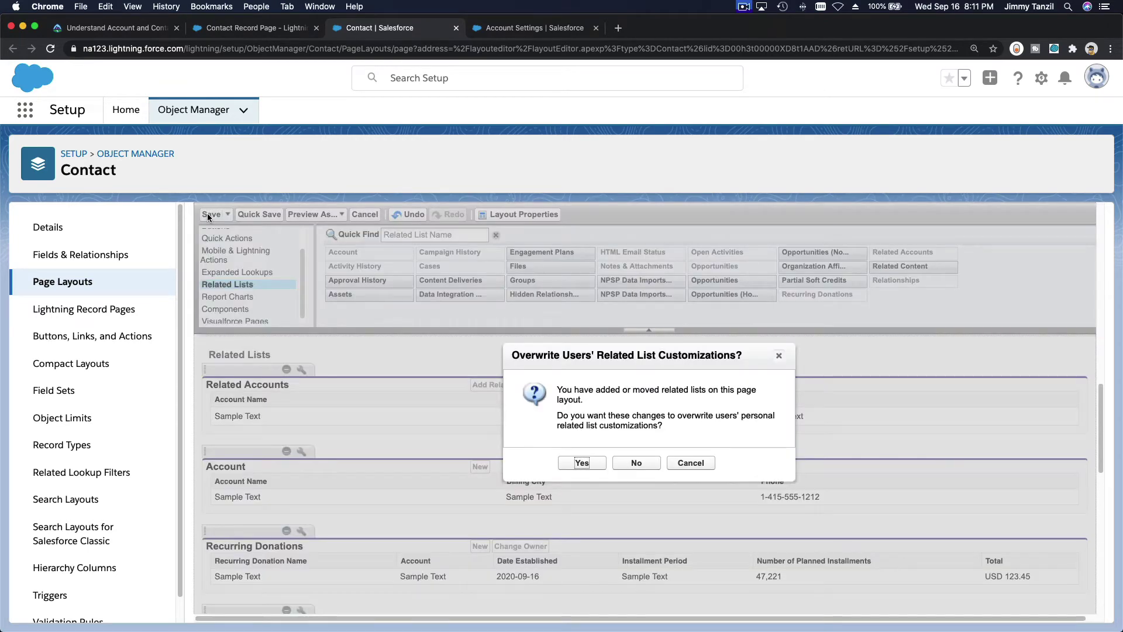
click(581, 463)
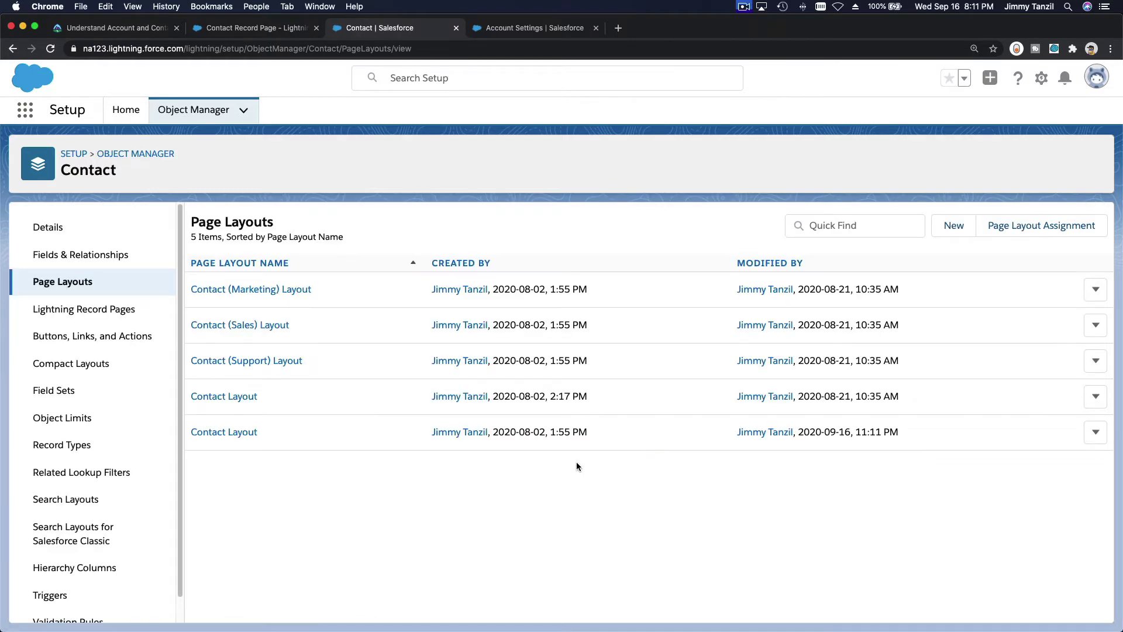
Close the page layout setup and leave Lightning App Builder without saving to return to the contact record
click(456, 28)
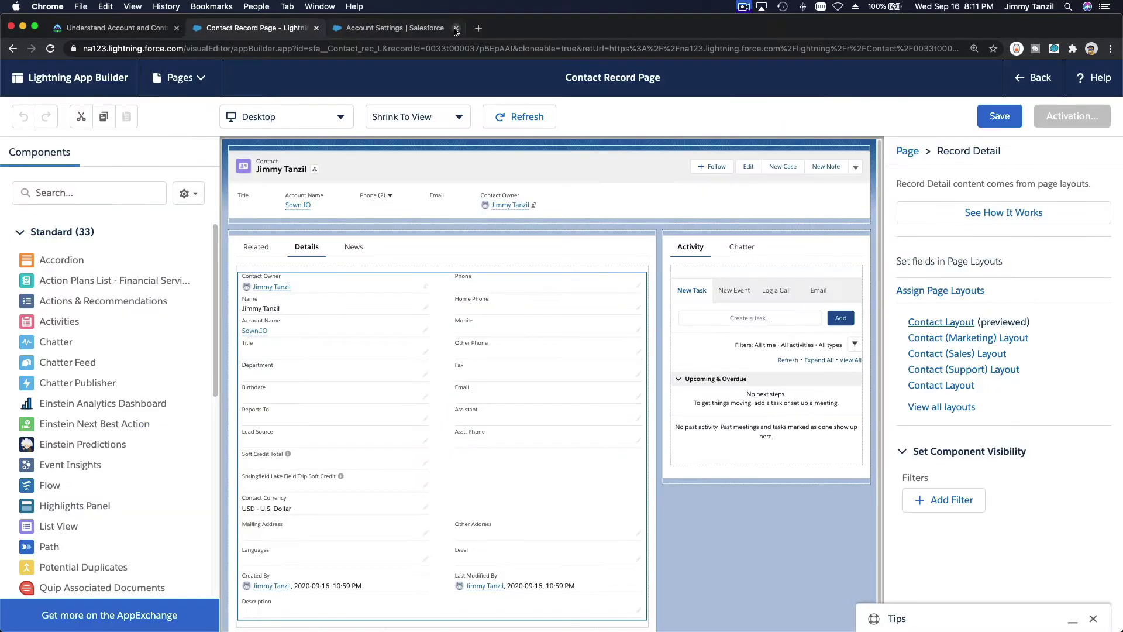
click(426, 29)
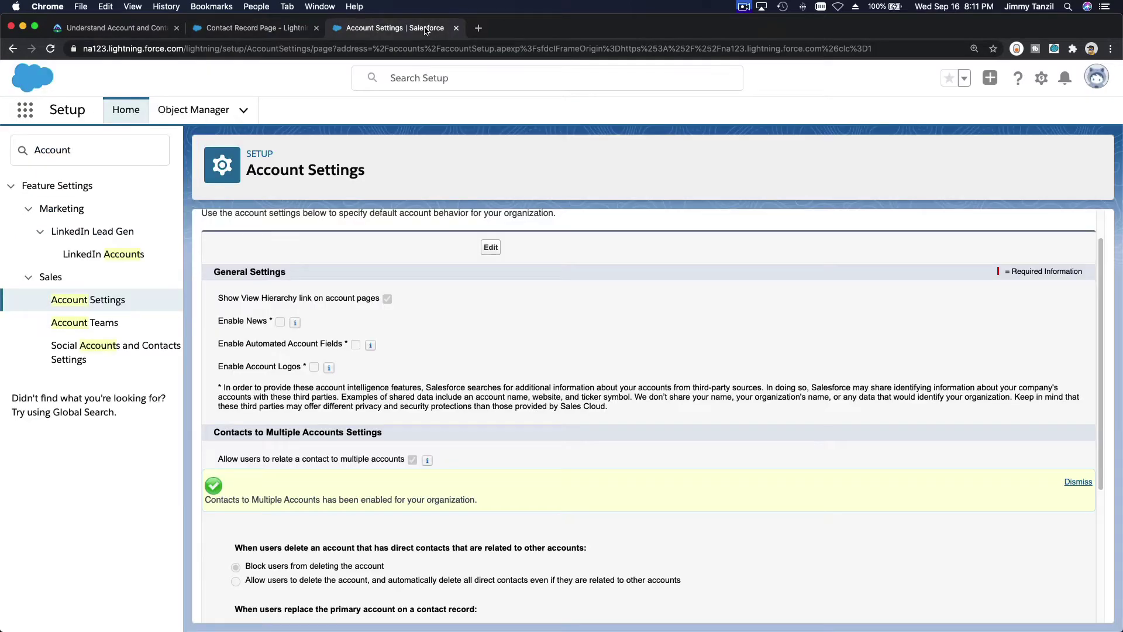
click(254, 32)
click(1020, 82)
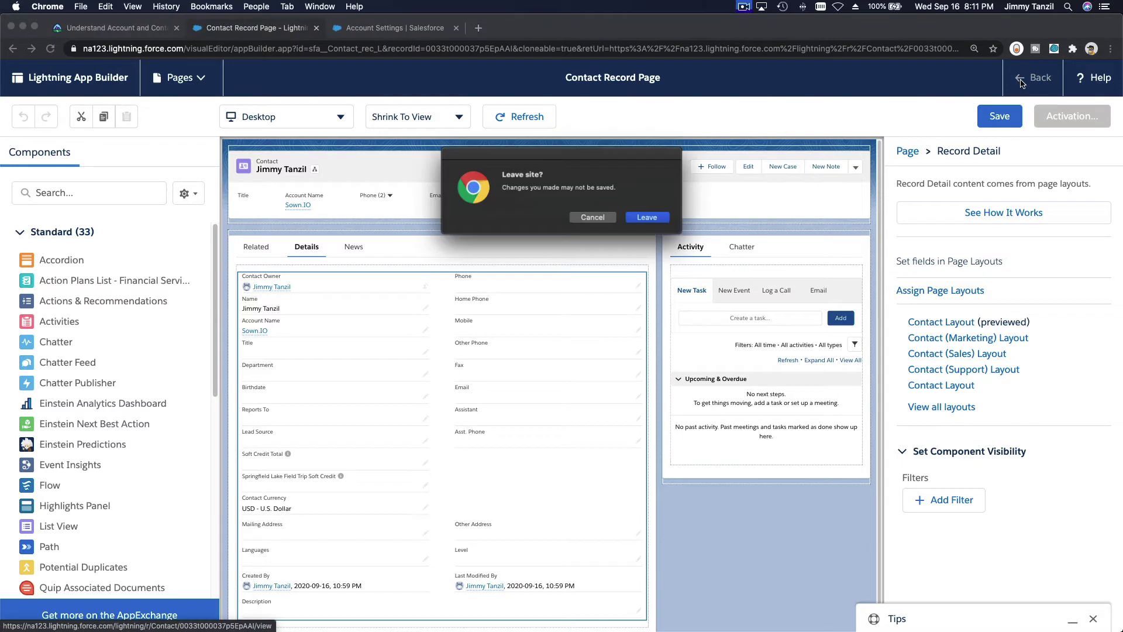
click(648, 213)
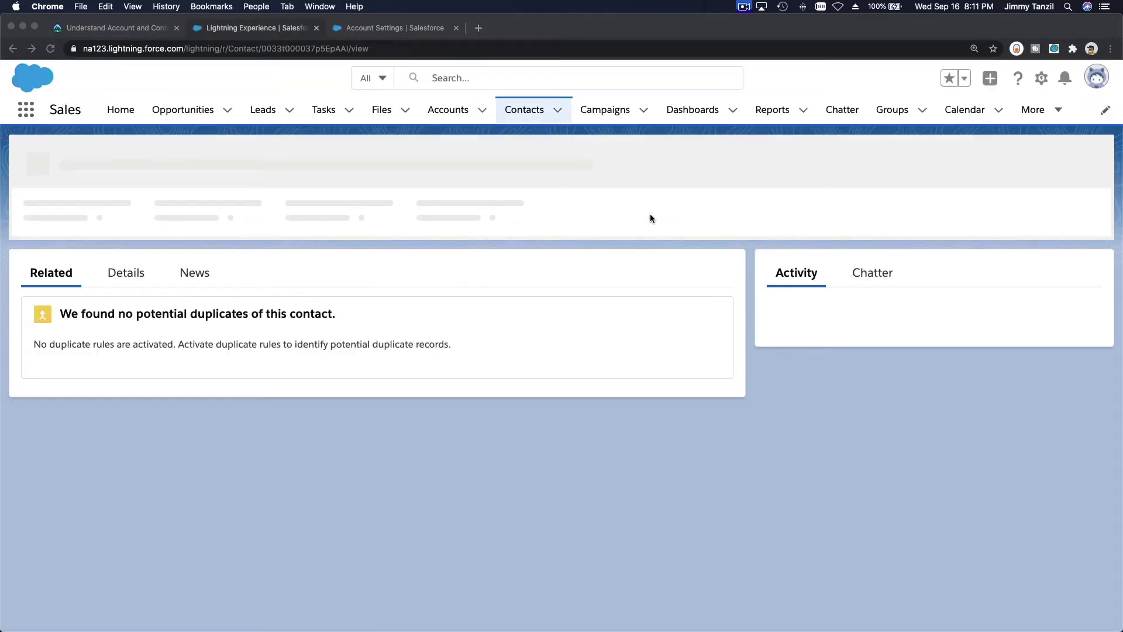
Add an account relationship from the contact to KCM Canada with the Influencer role and save it
scroll(423, 290, down, 1)
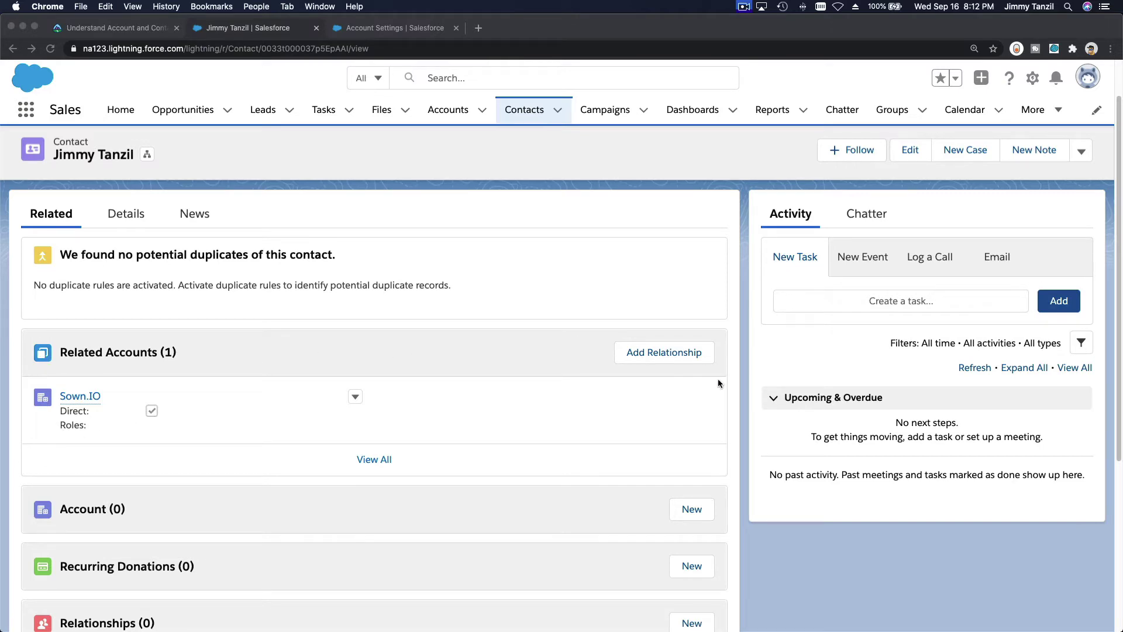
click(657, 356)
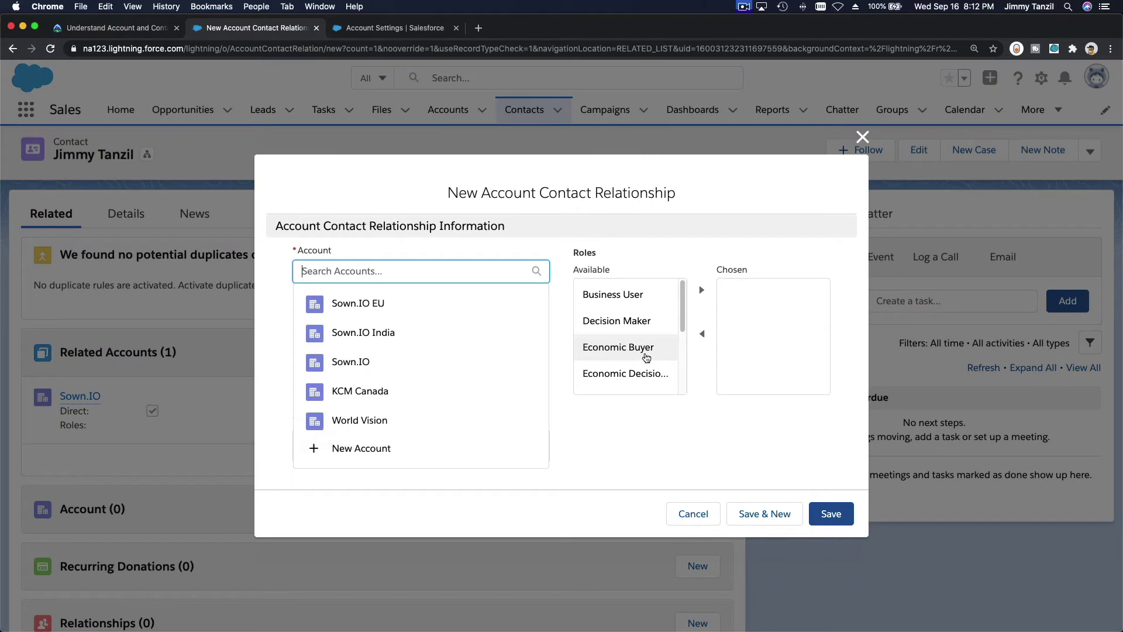
click(461, 391)
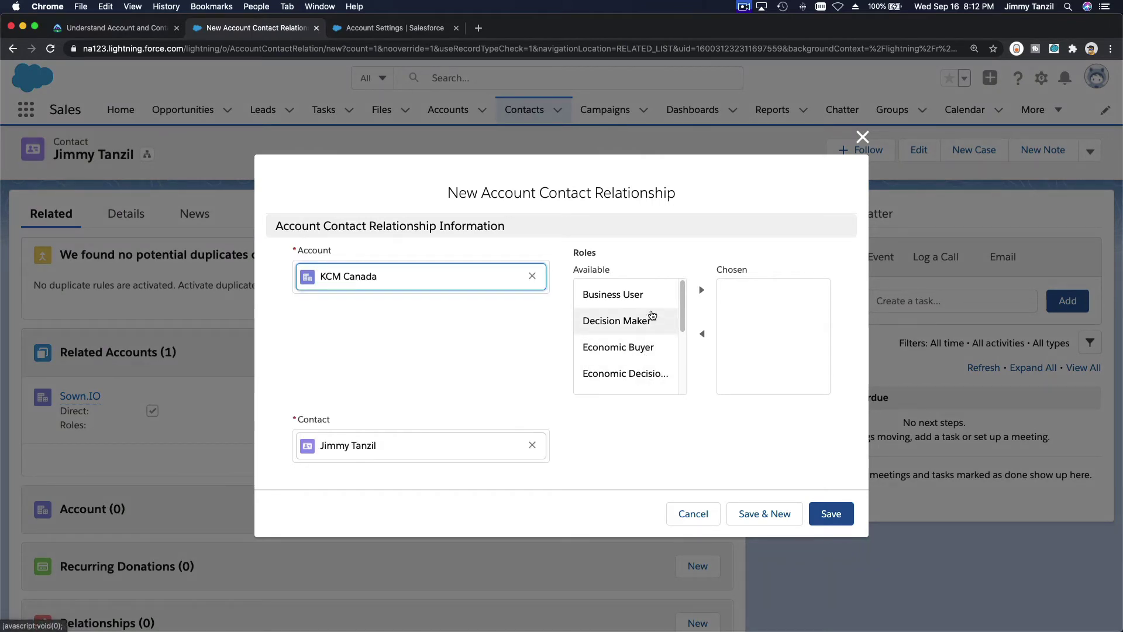
scroll(653, 316, down, 3)
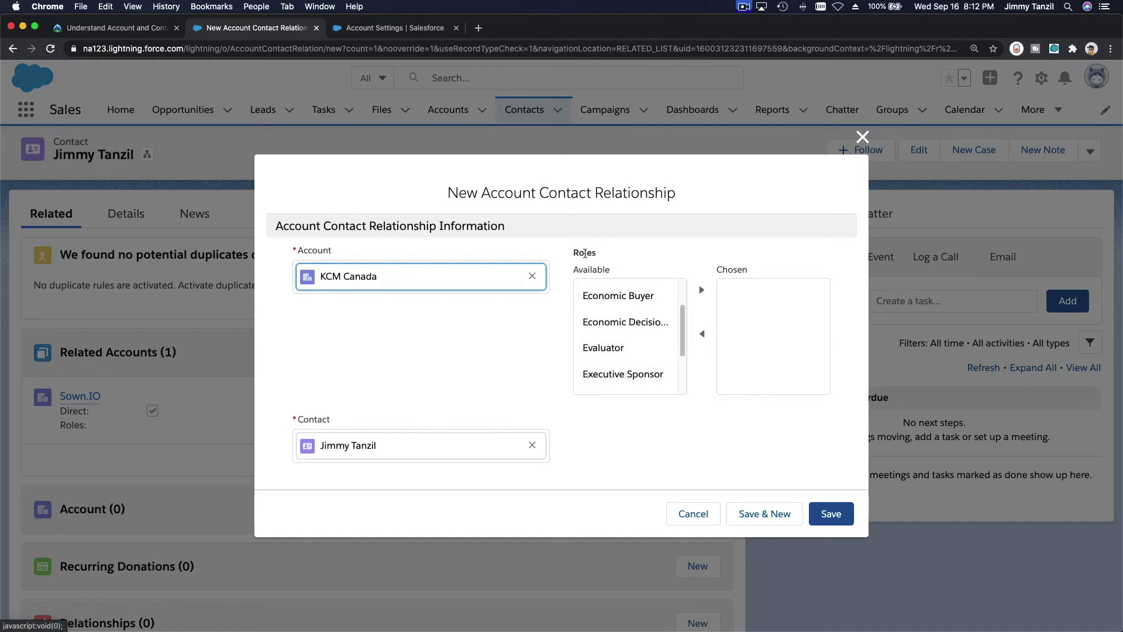
scroll(611, 315, down, 3)
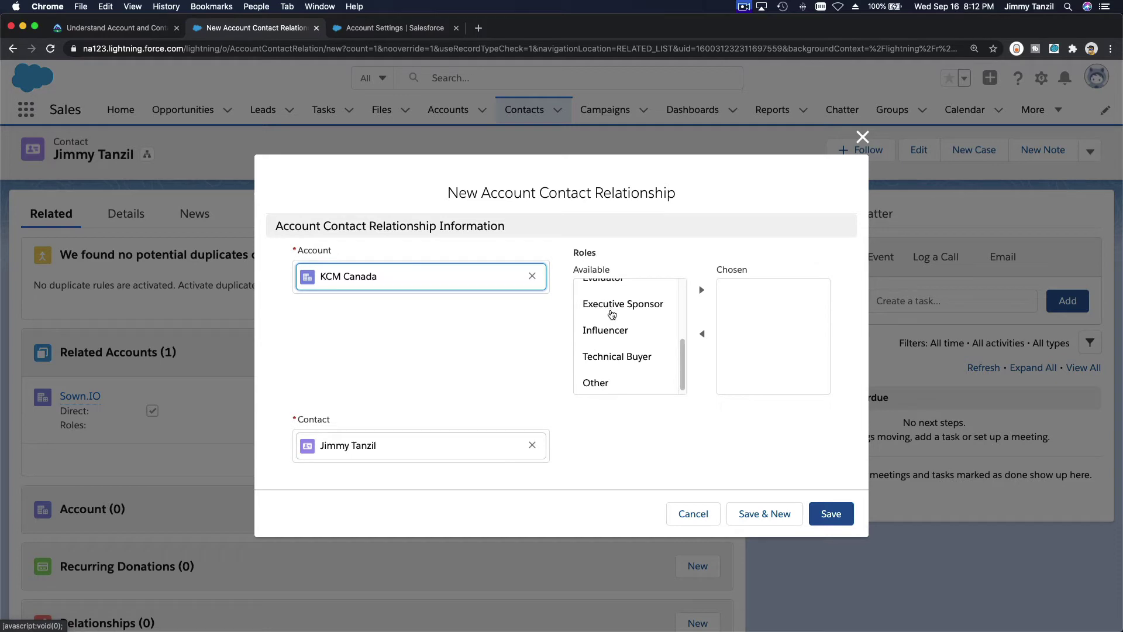
scroll(611, 315, up, 5)
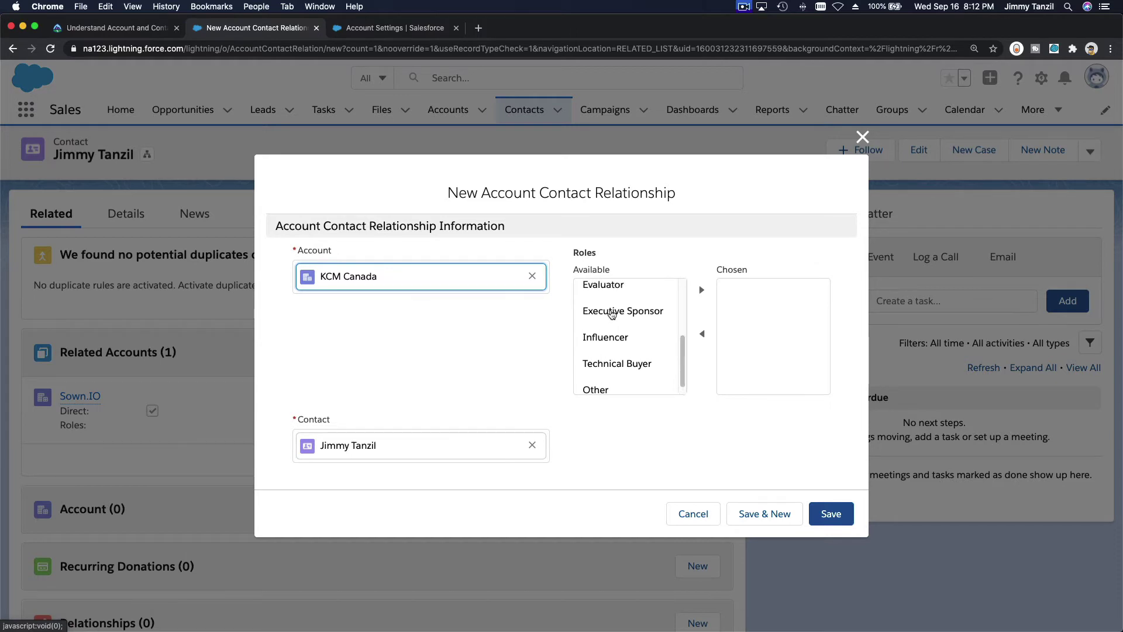
scroll(611, 314, down, 5)
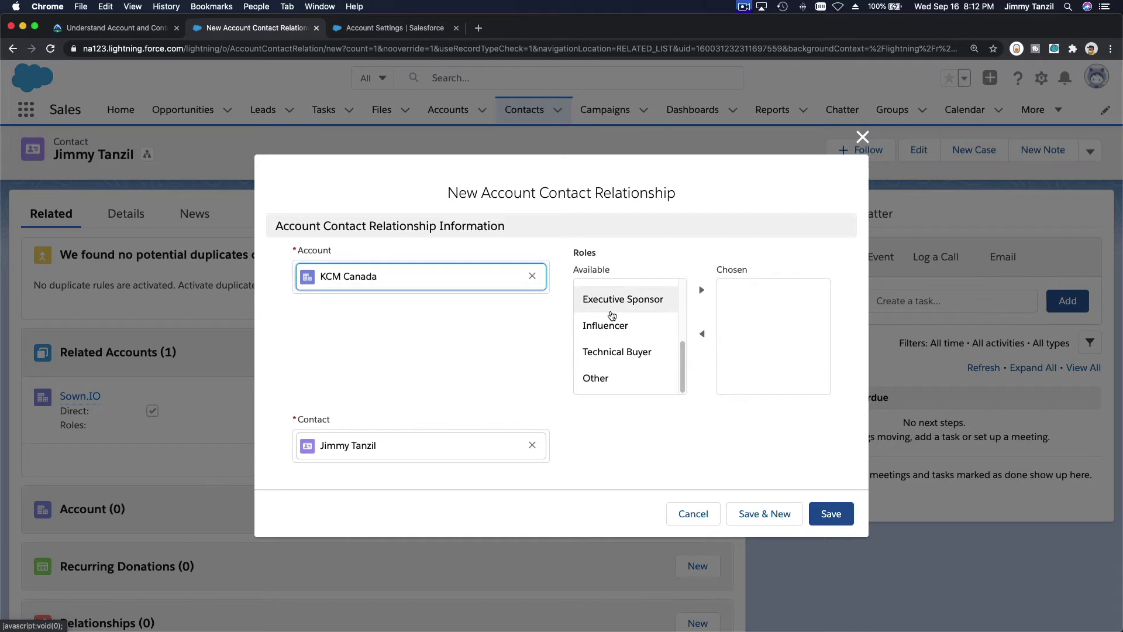
click(611, 325)
click(700, 292)
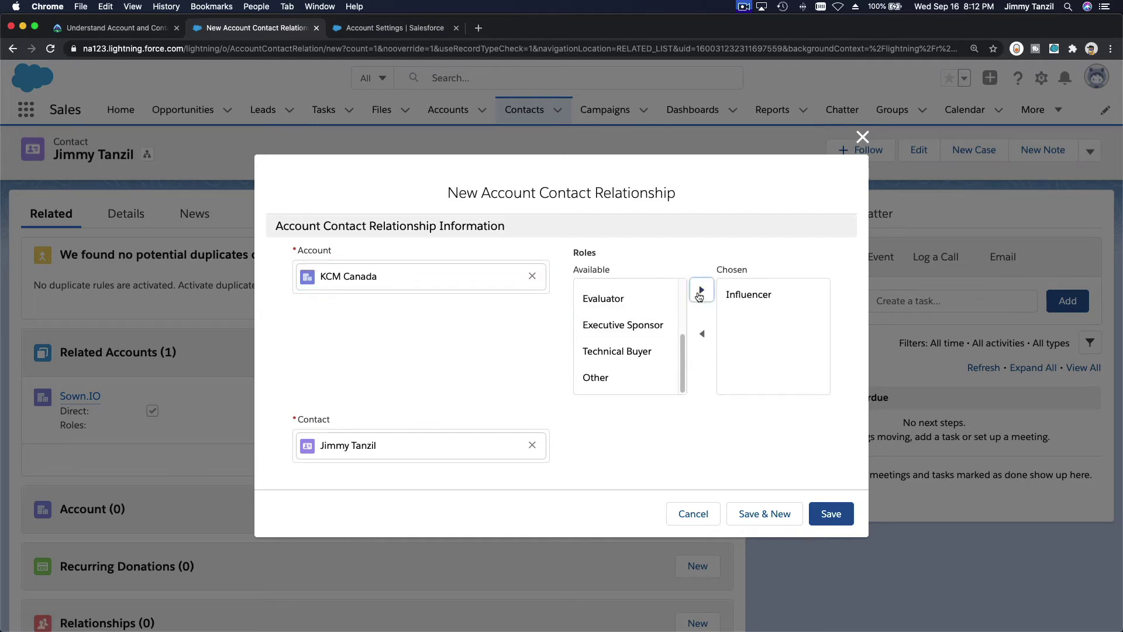
click(828, 522)
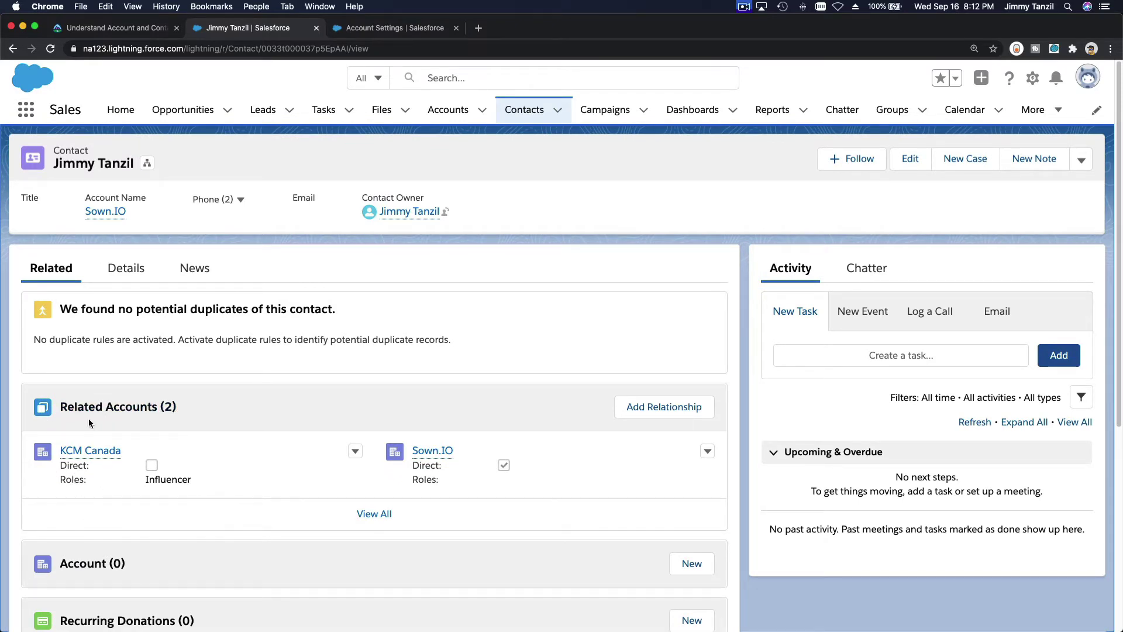
Add another account relationship from the contact to World Vision with the Decision Maker role and save it
click(647, 410)
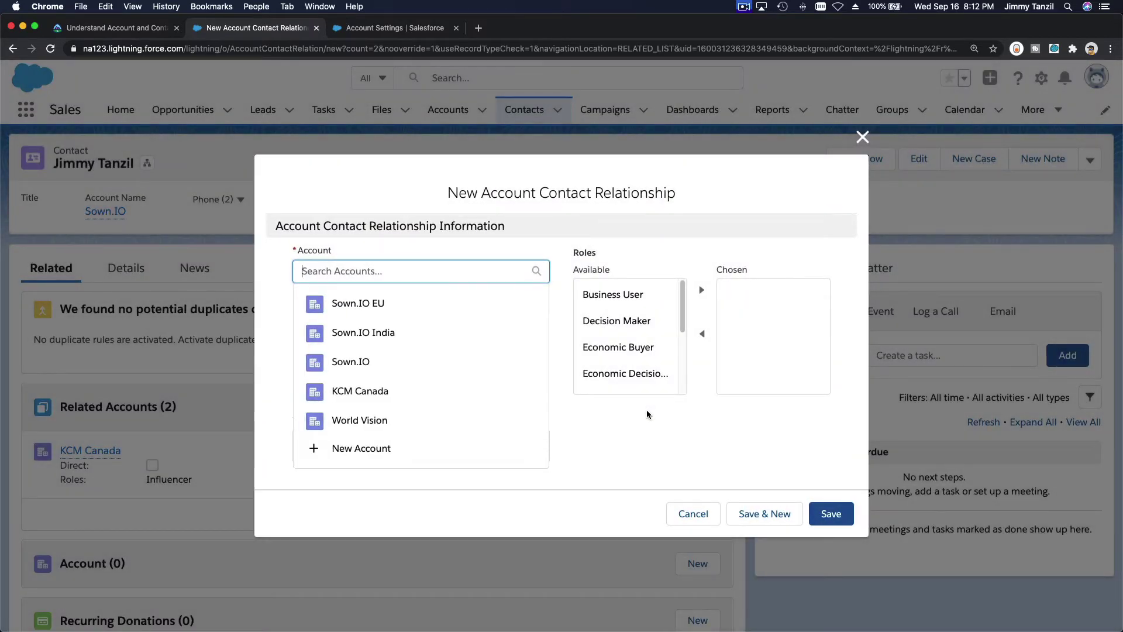
click(496, 420)
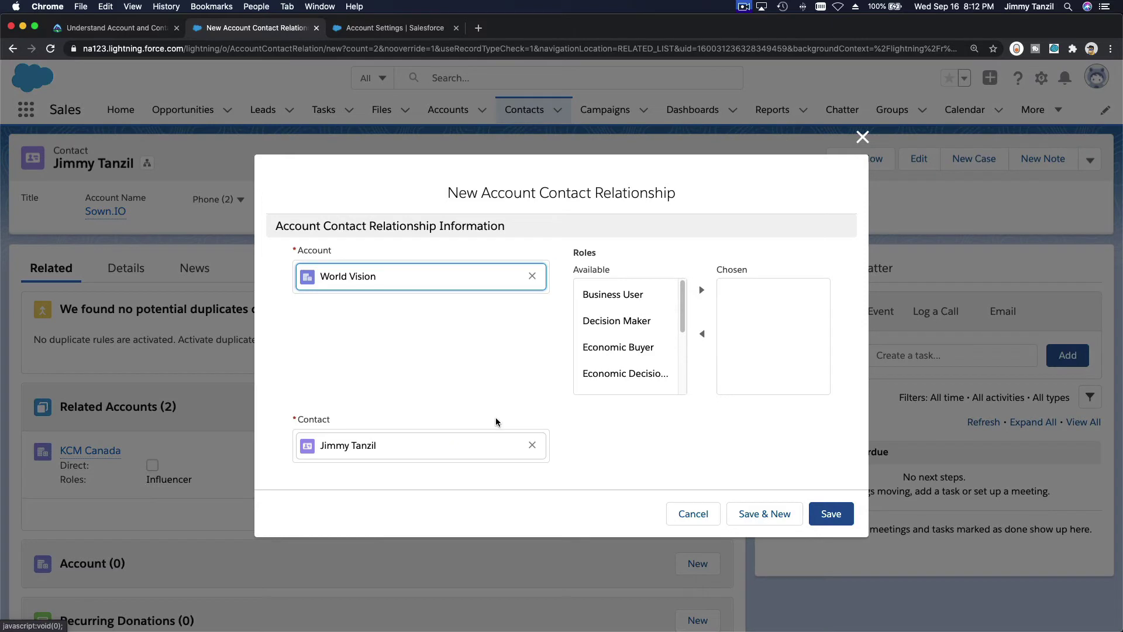
click(650, 323)
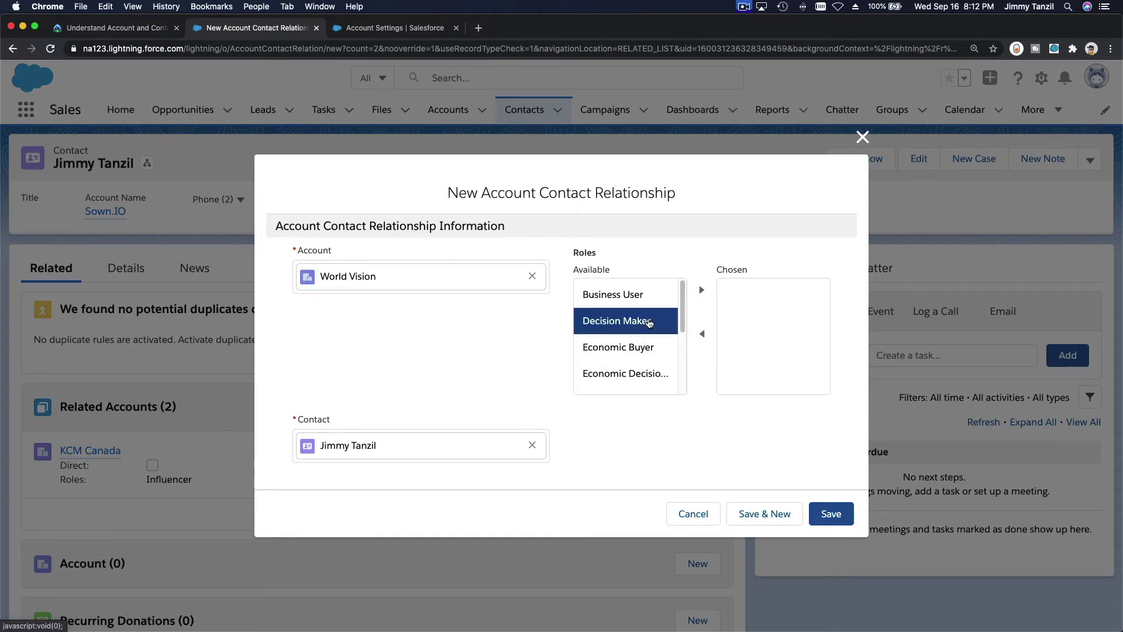
click(704, 289)
scroll(647, 329, down, 4)
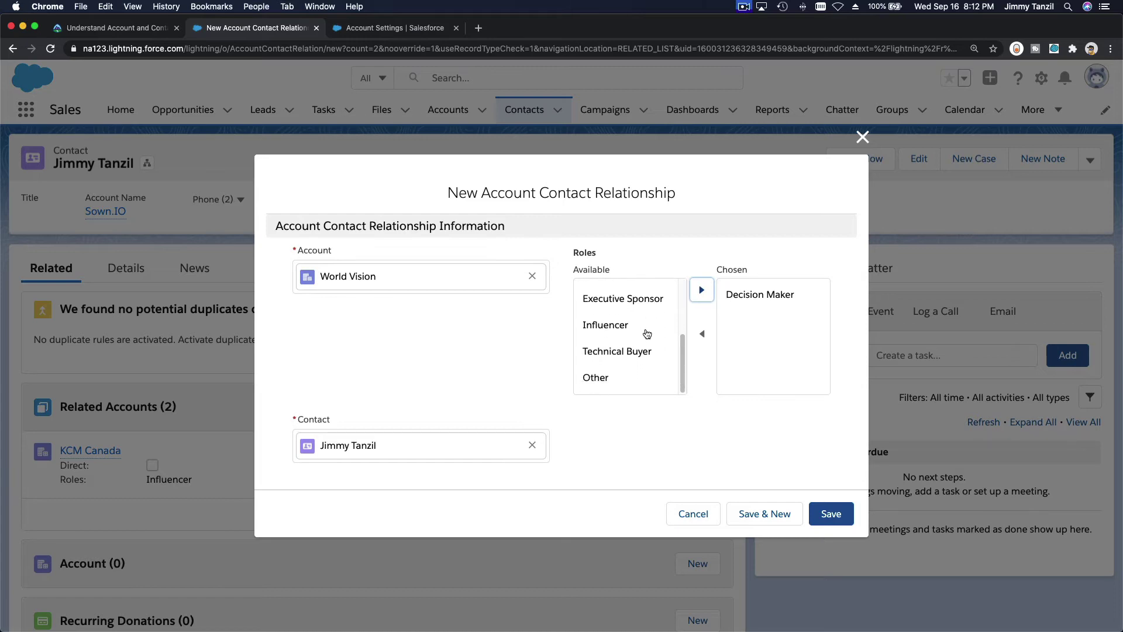
click(831, 517)
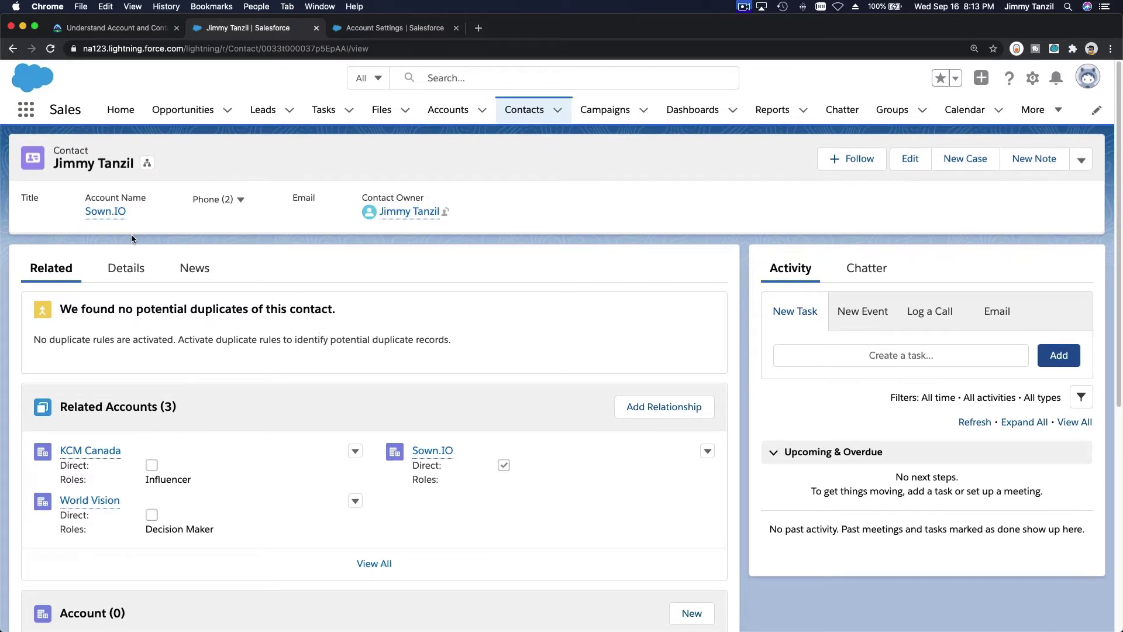
Open the contact's Sown.IO account and review the customer relationship and Account Hierarchies sections of the Trailhead unit
click(116, 216)
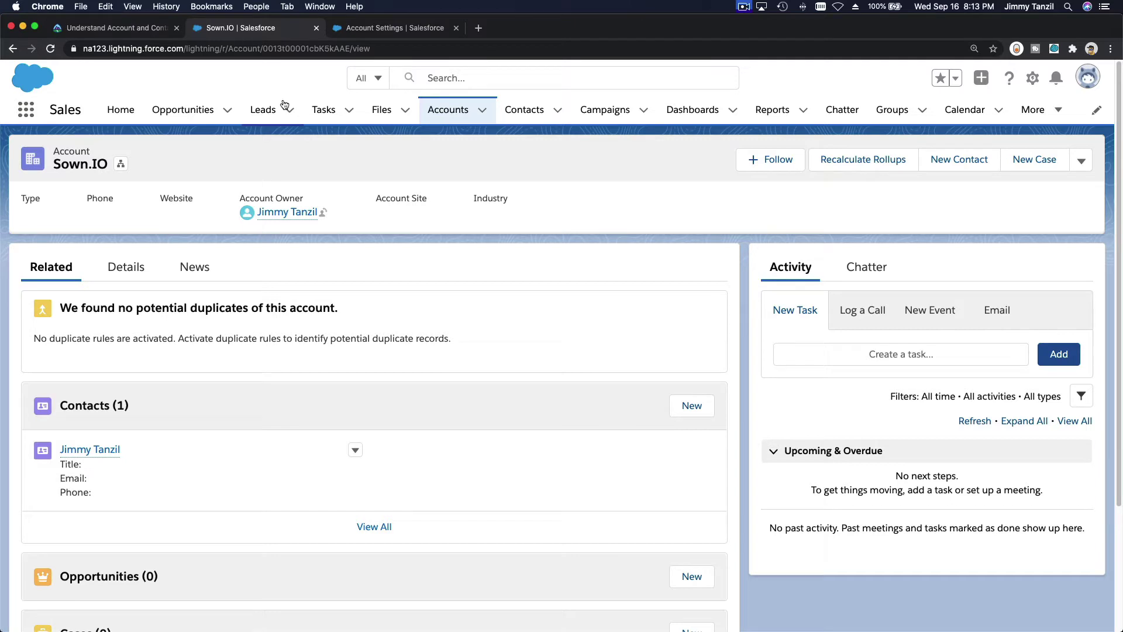
click(111, 27)
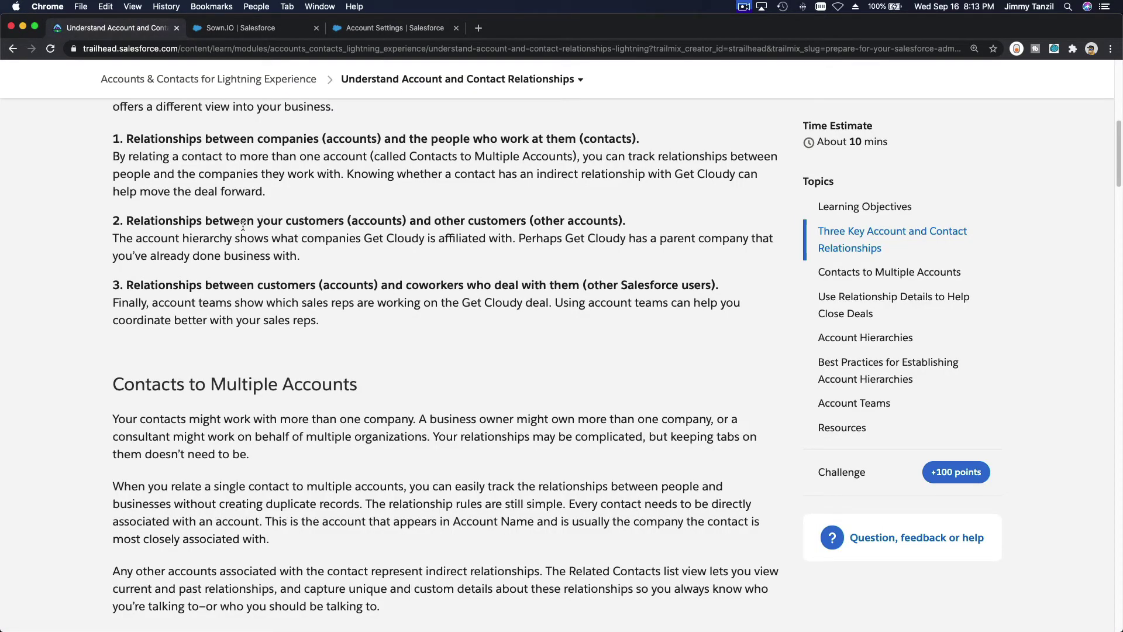
double_click(316, 222)
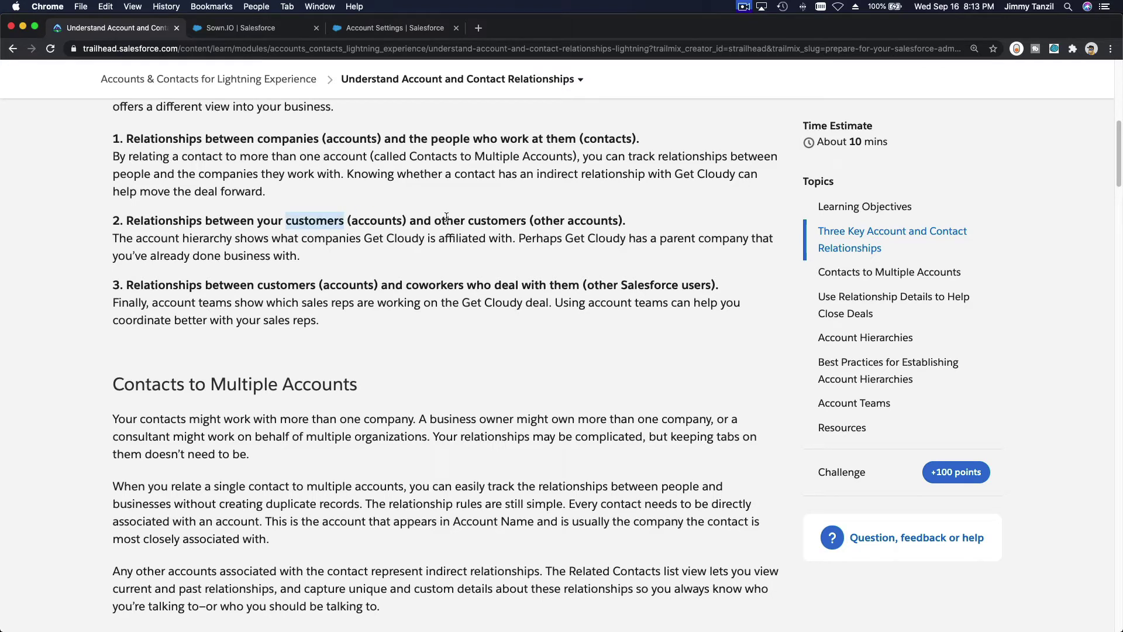
double_click(470, 220)
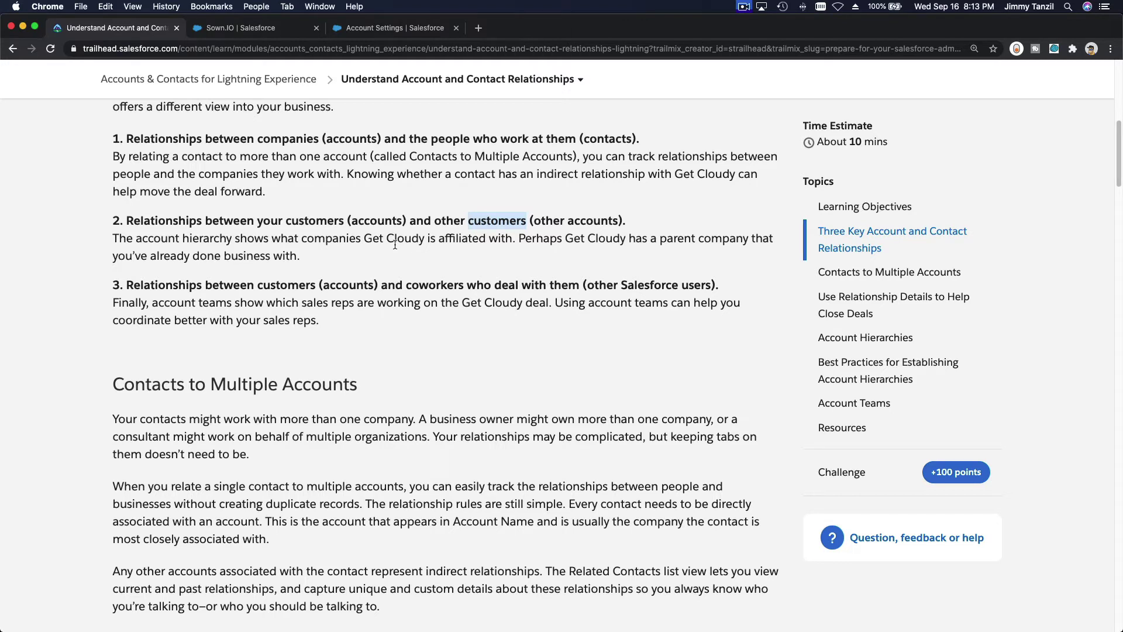
click(558, 251)
scroll(558, 248, down, 12)
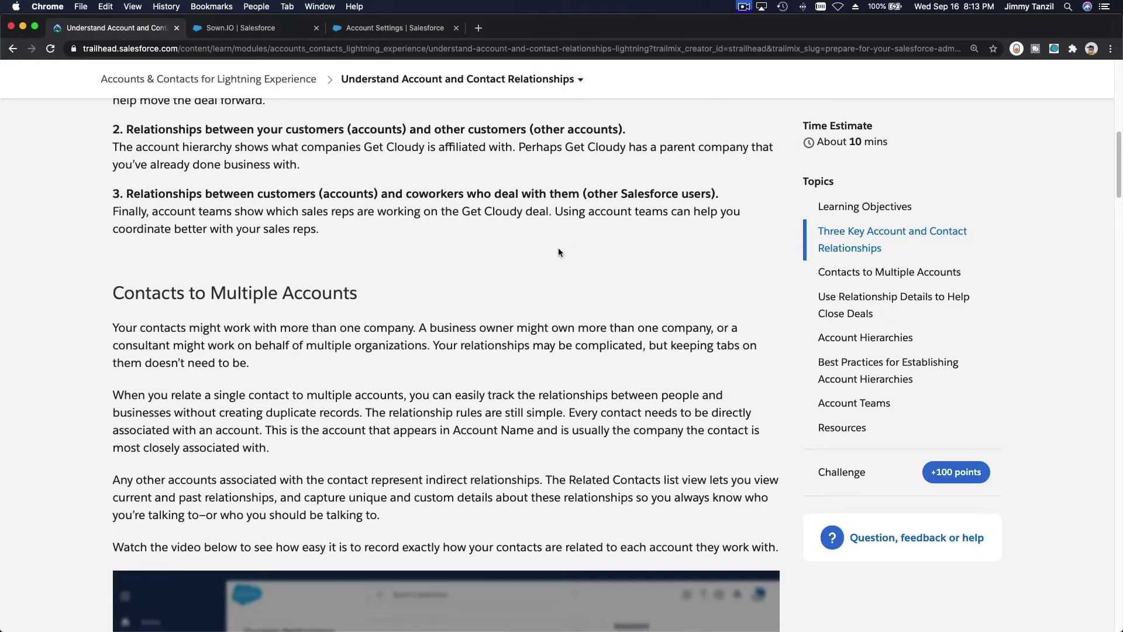
scroll(558, 251, down, 10)
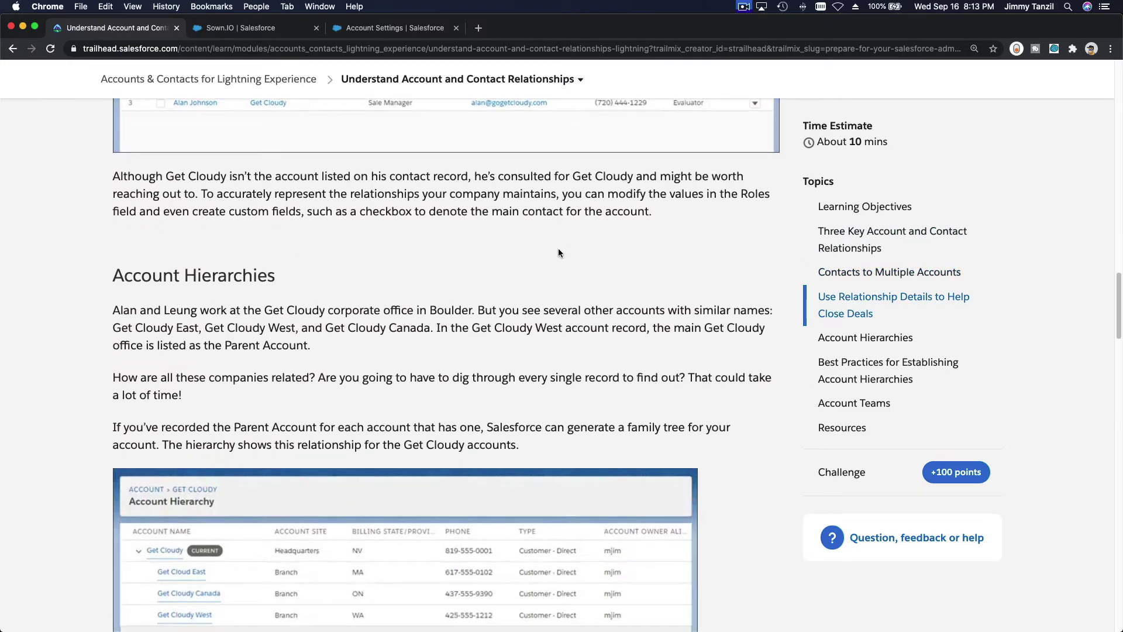
scroll(558, 248, down, 1)
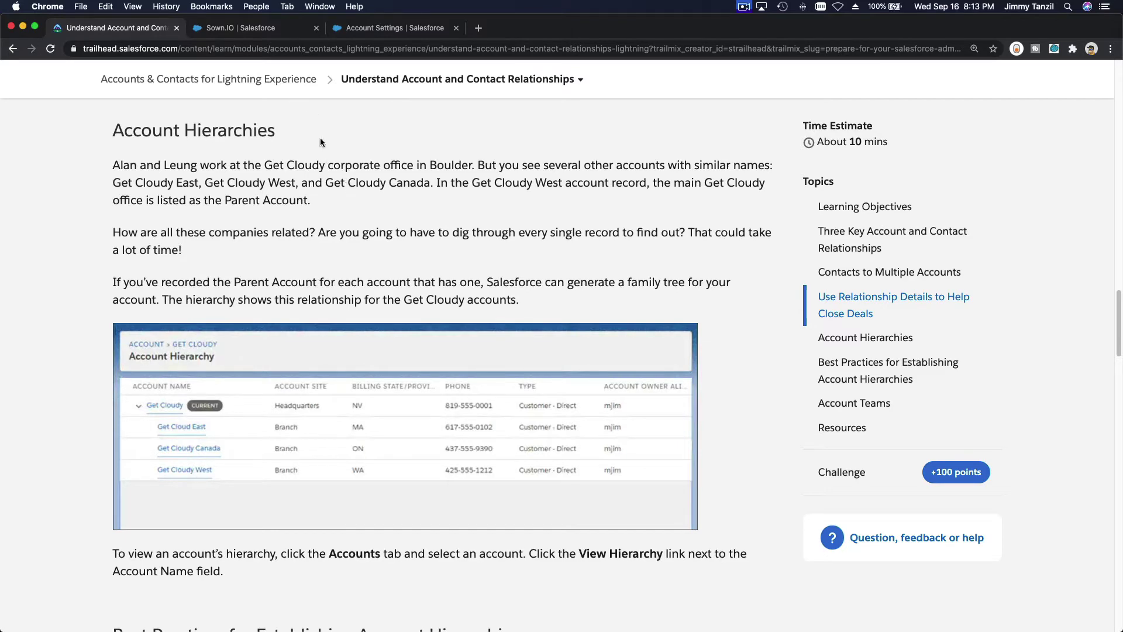
Return to Salesforce, open the Sown.IO India account, set its Parent Account to Sown.IO and save
click(266, 30)
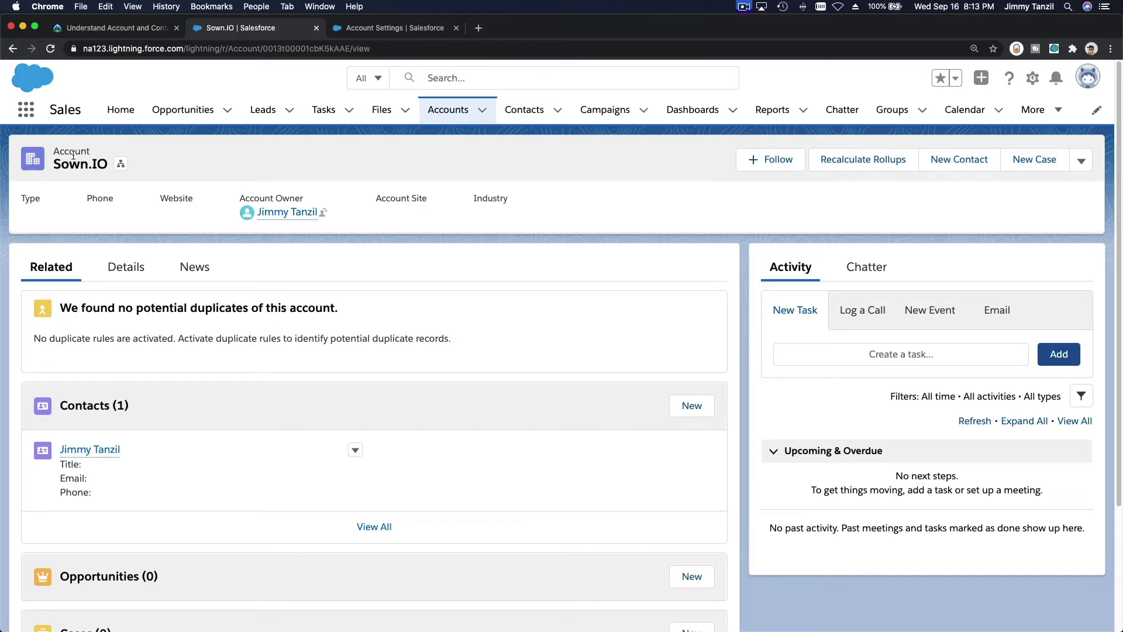
click(447, 110)
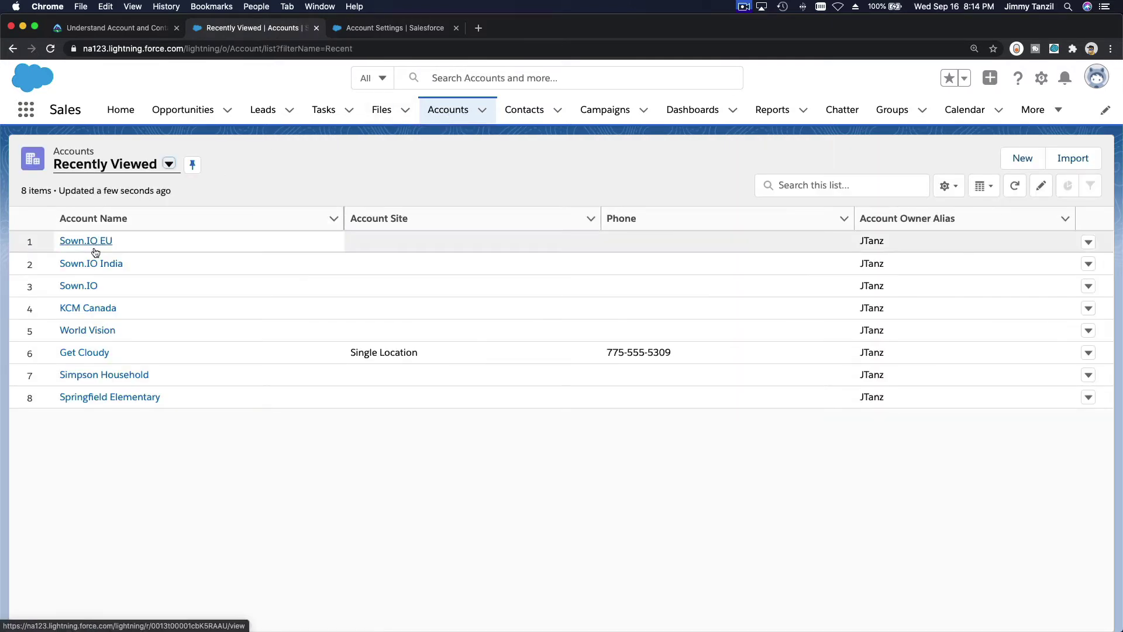
click(92, 265)
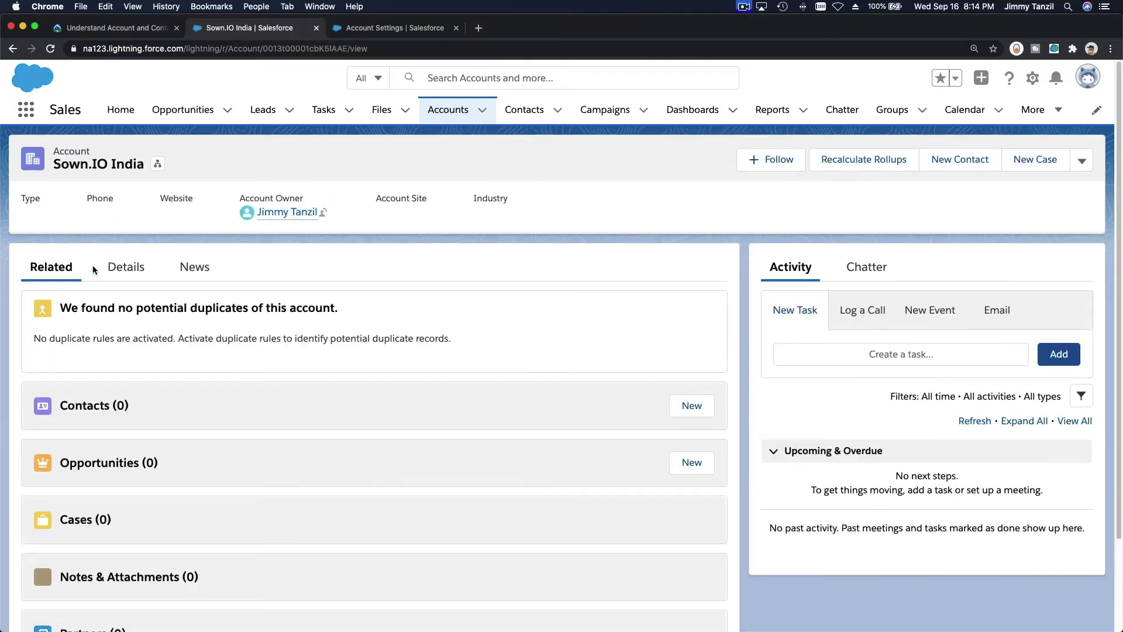
click(133, 270)
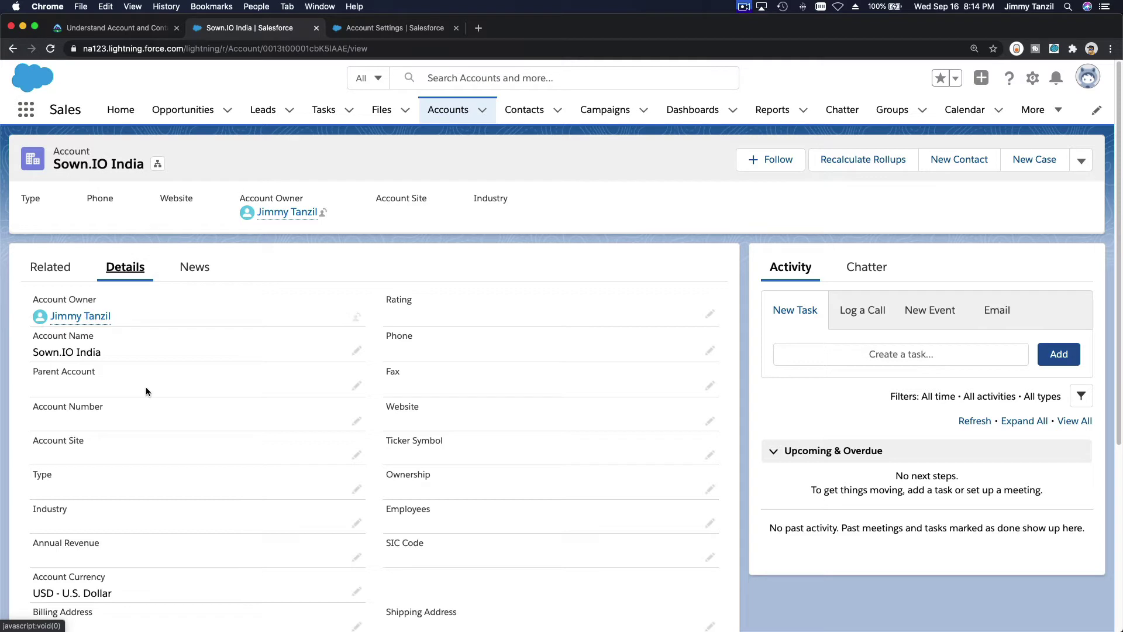
click(356, 385)
click(224, 424)
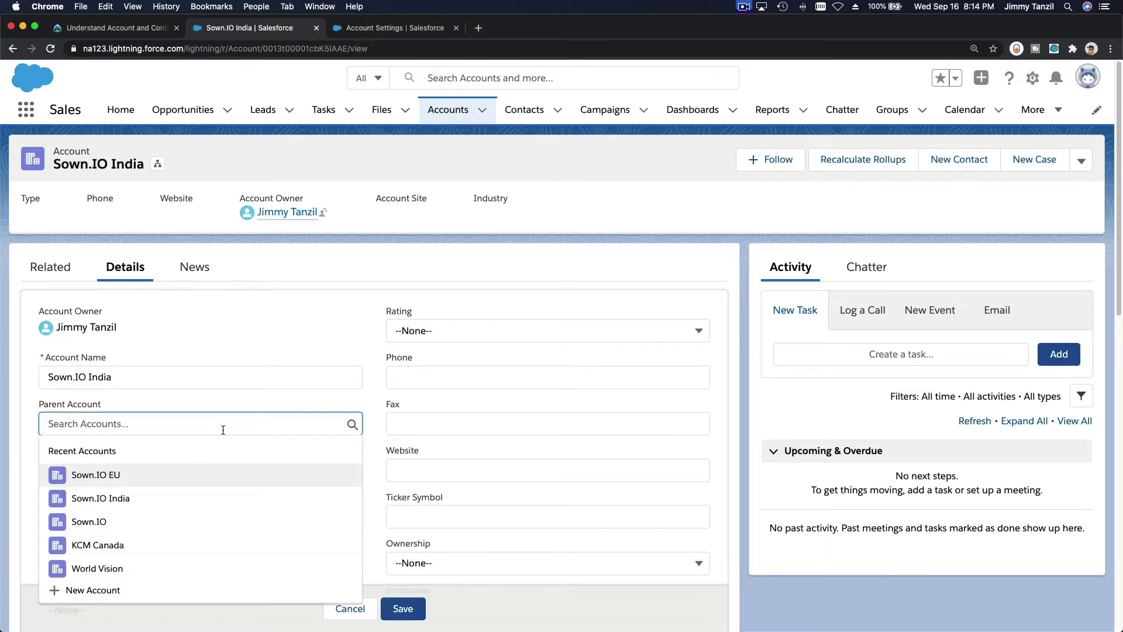
click(194, 521)
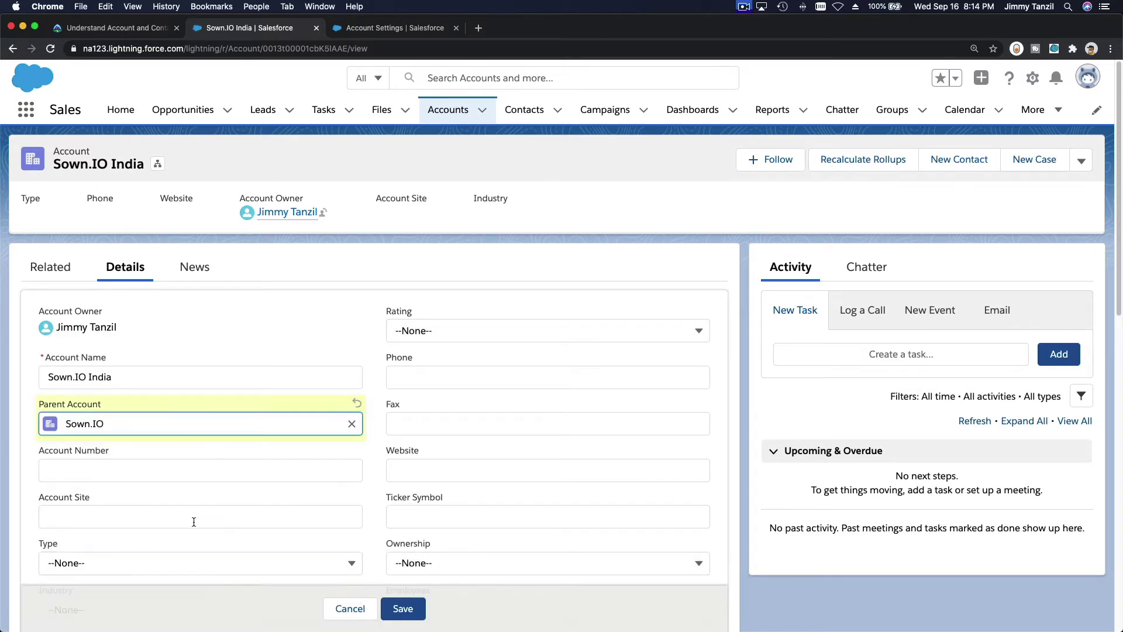
click(397, 609)
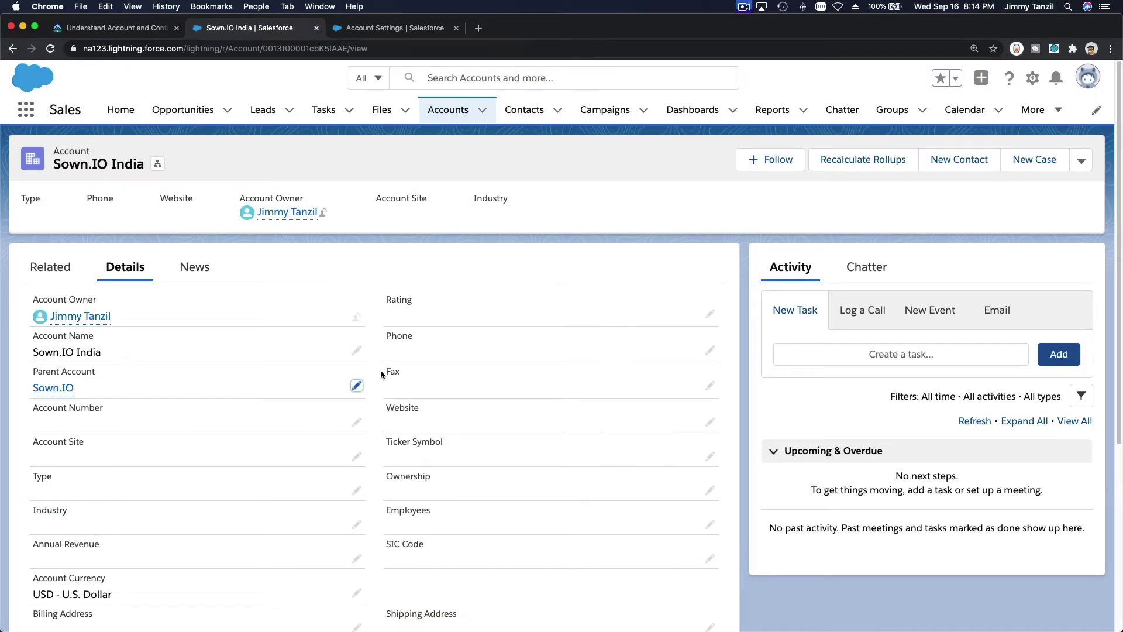
Open the Sown.IO EU account from the accounts list, set its Parent Account to Sown.IO and save
click(453, 112)
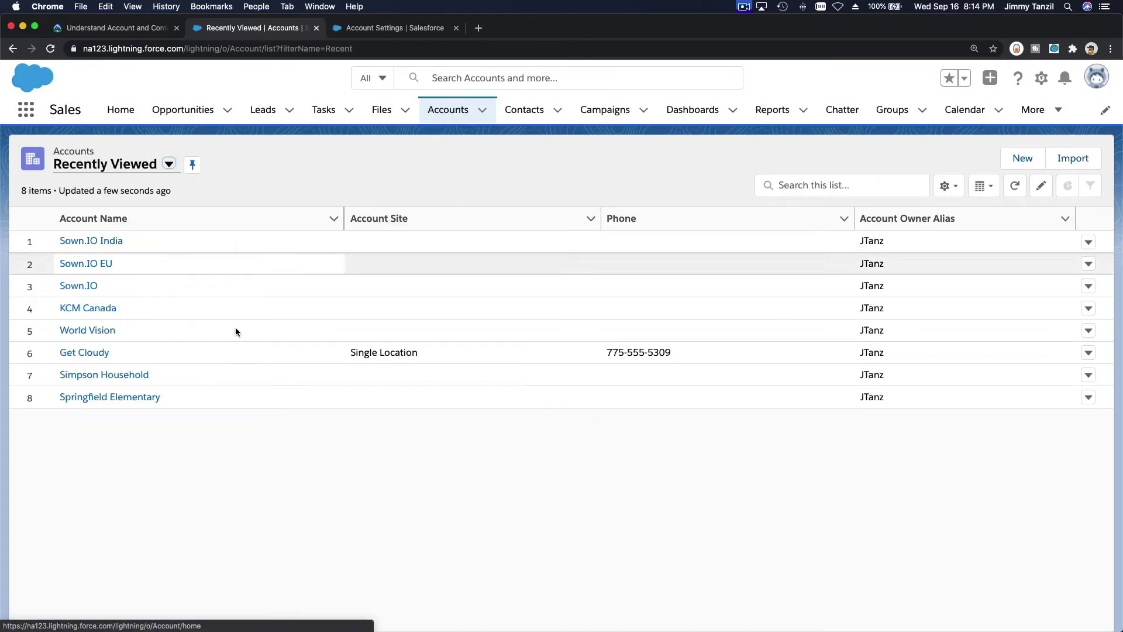
click(103, 265)
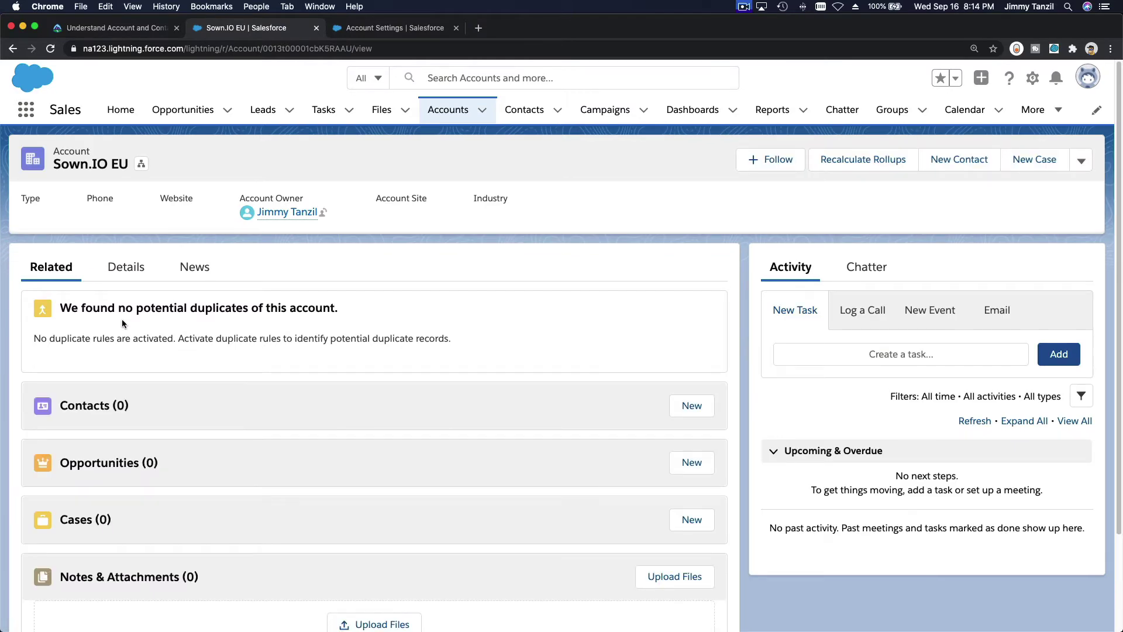
click(125, 271)
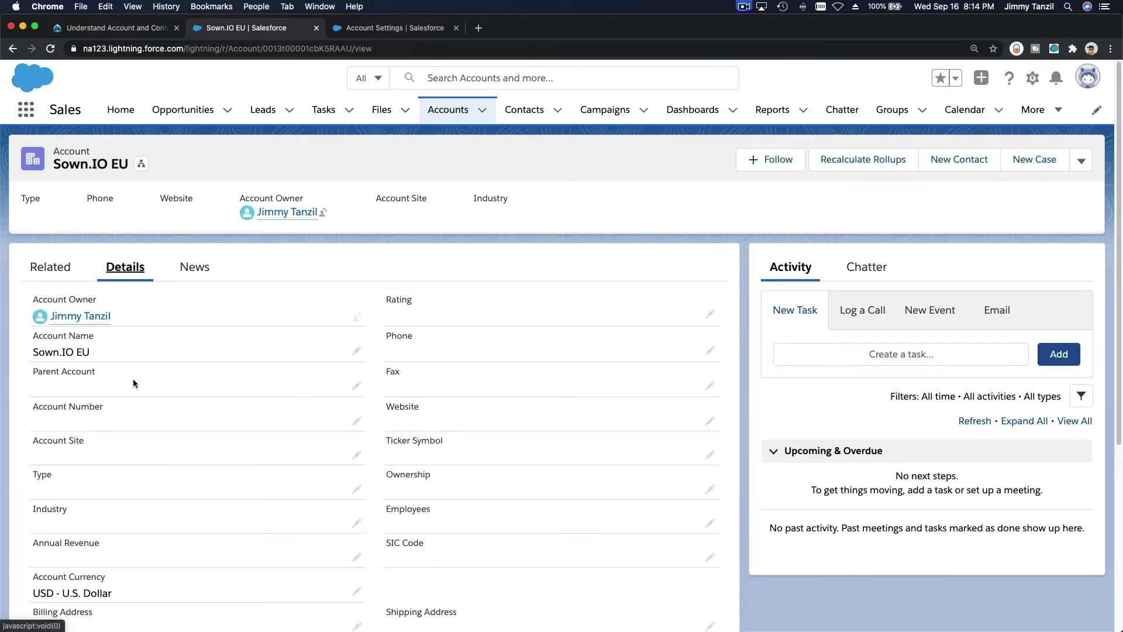
click(357, 388)
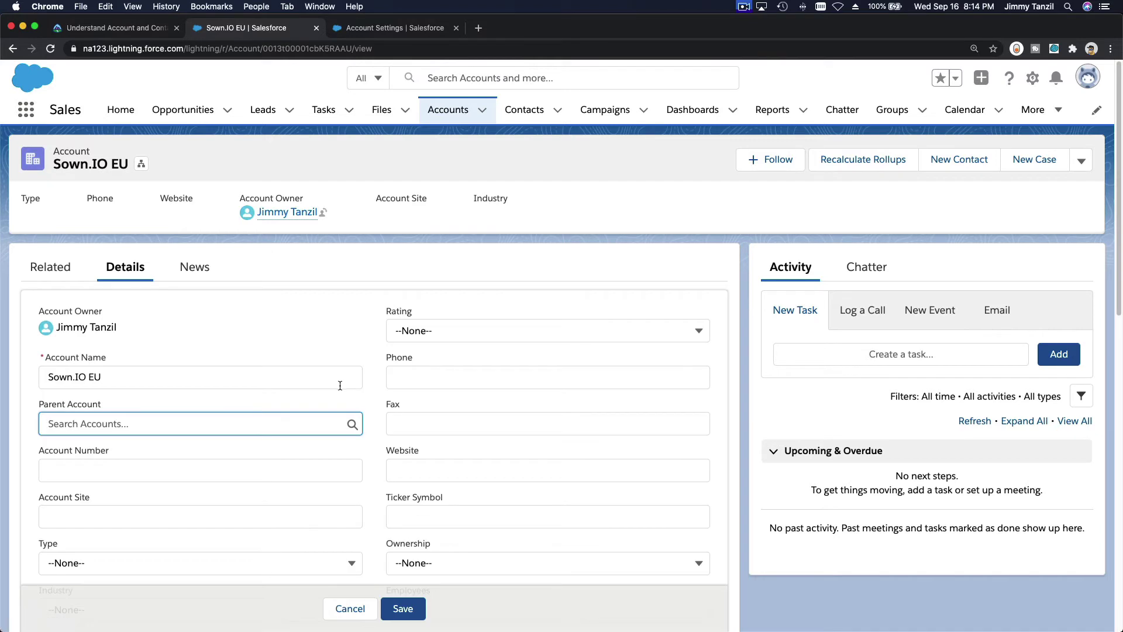
click(350, 425)
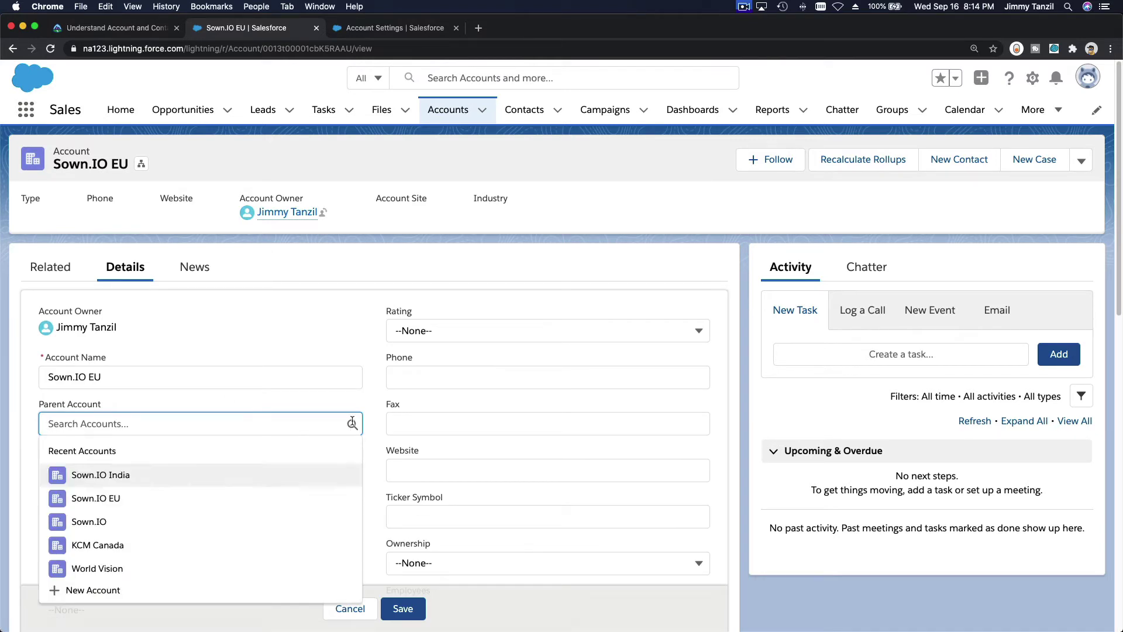
click(148, 521)
click(402, 608)
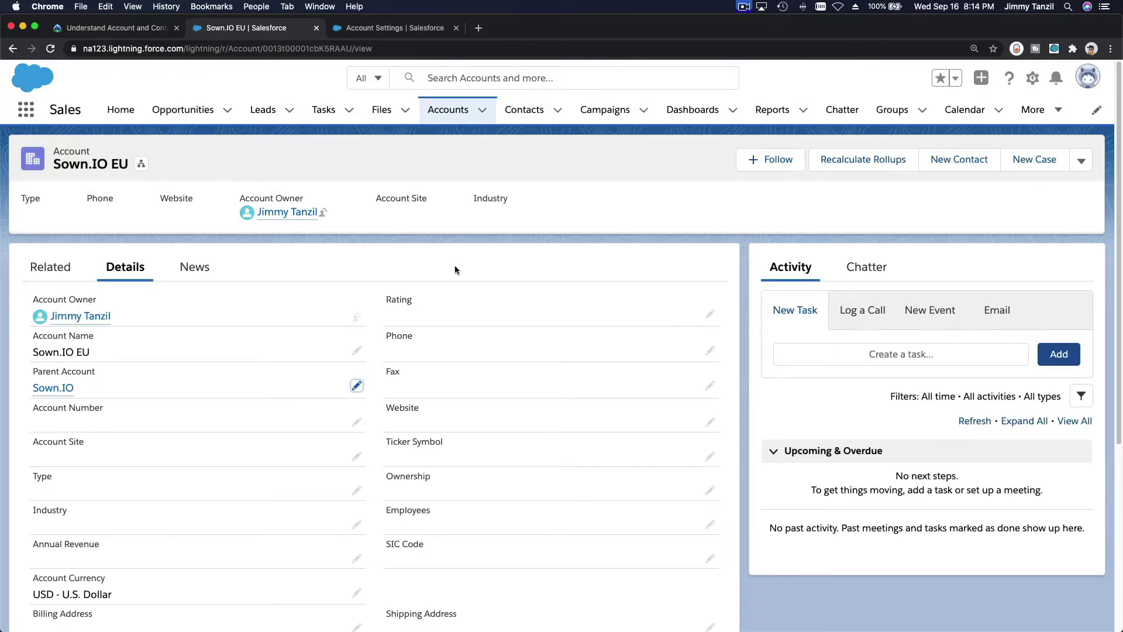
Read the Trailhead instruction on viewing a hierarchy, return to Salesforce and view the Sown.IO account's hierarchy
click(453, 117)
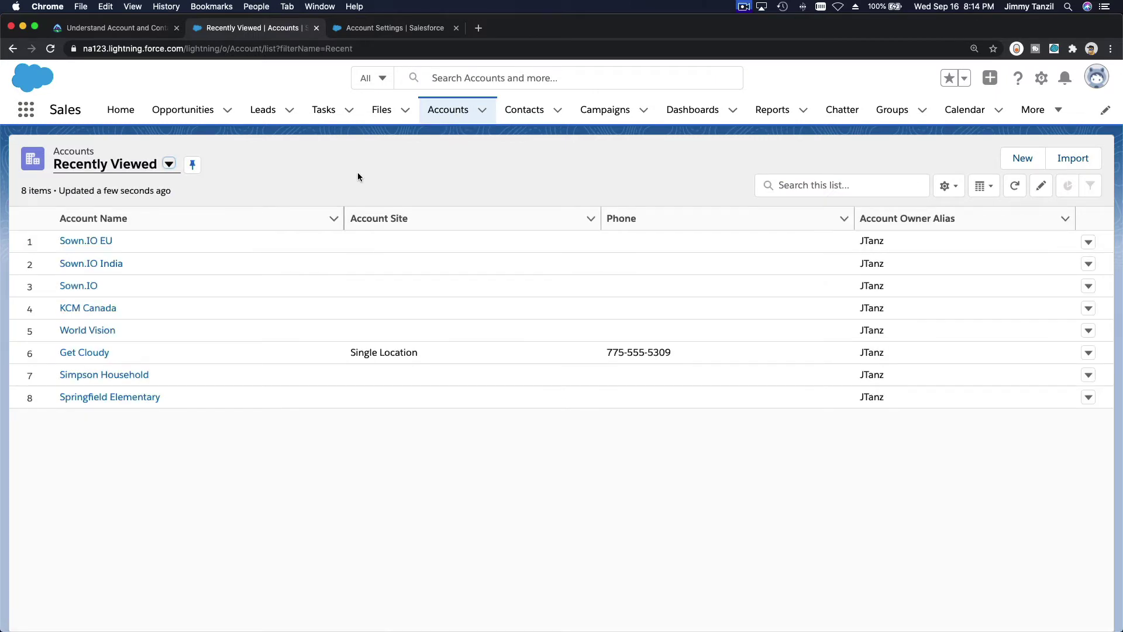
click(123, 28)
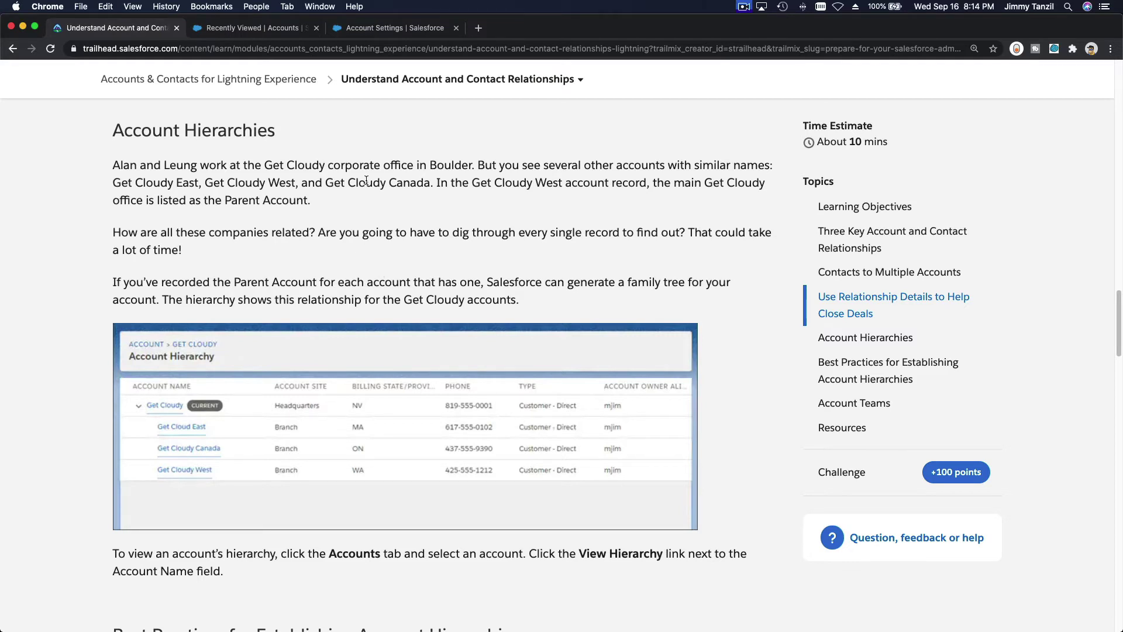
triple_click(179, 557)
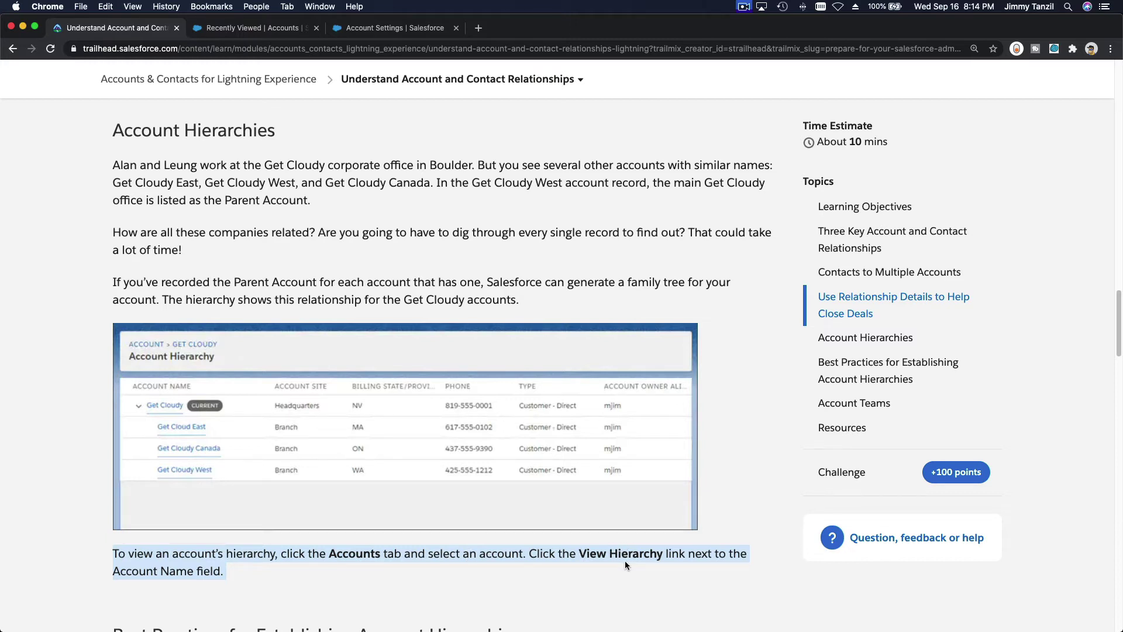
click(260, 31)
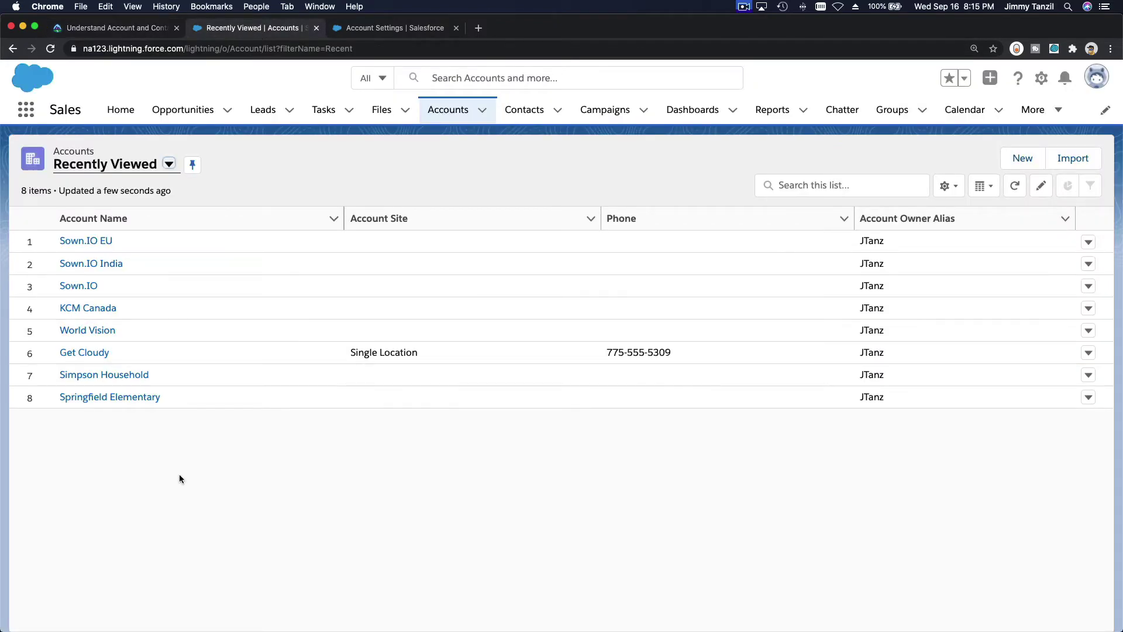
click(89, 286)
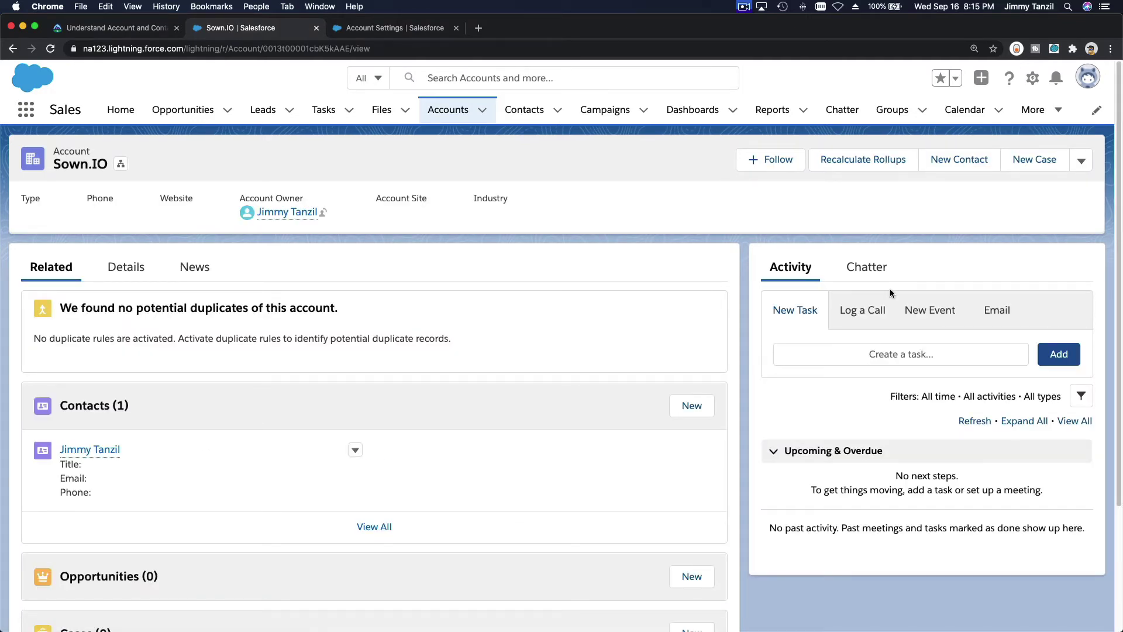
click(1082, 161)
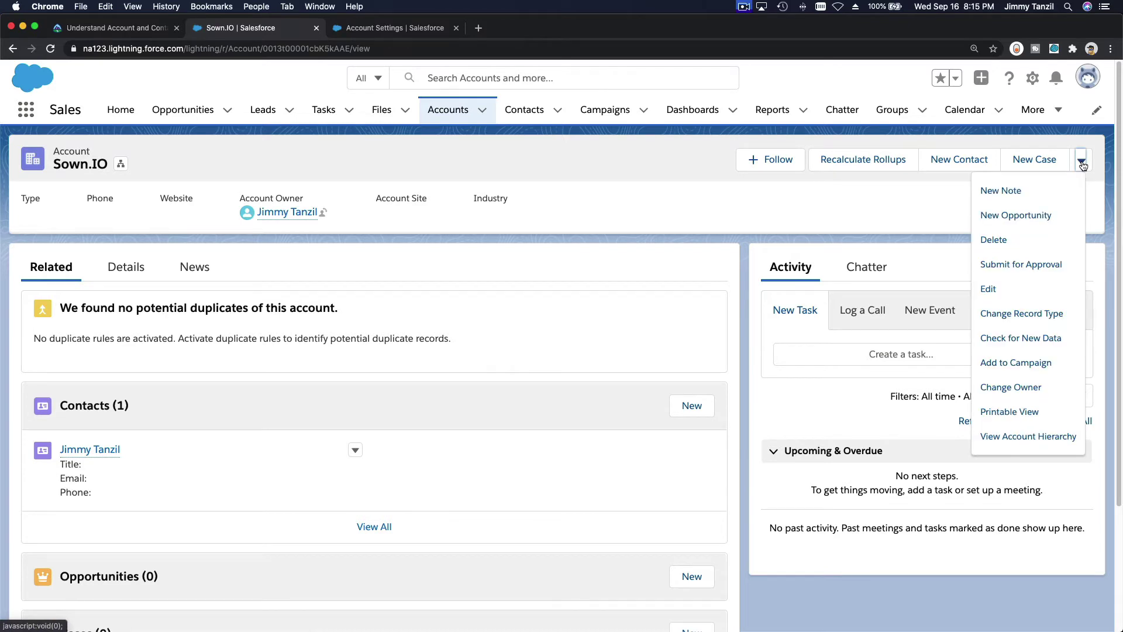
click(1062, 438)
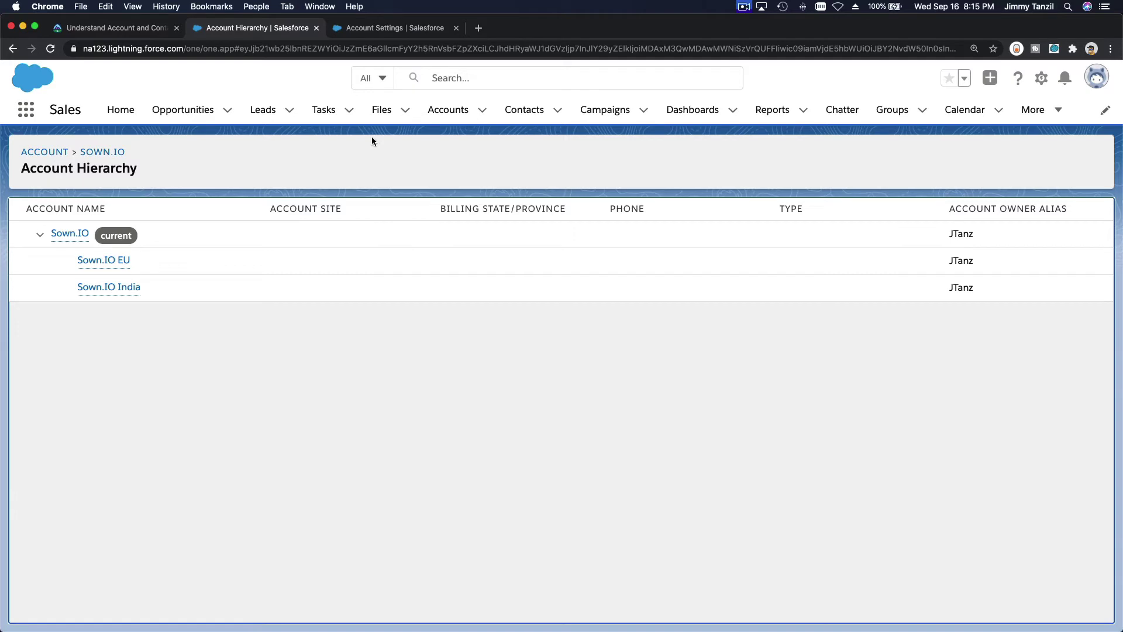
Open the Sown.IO India account from the accounts list and view its account hierarchy
click(439, 111)
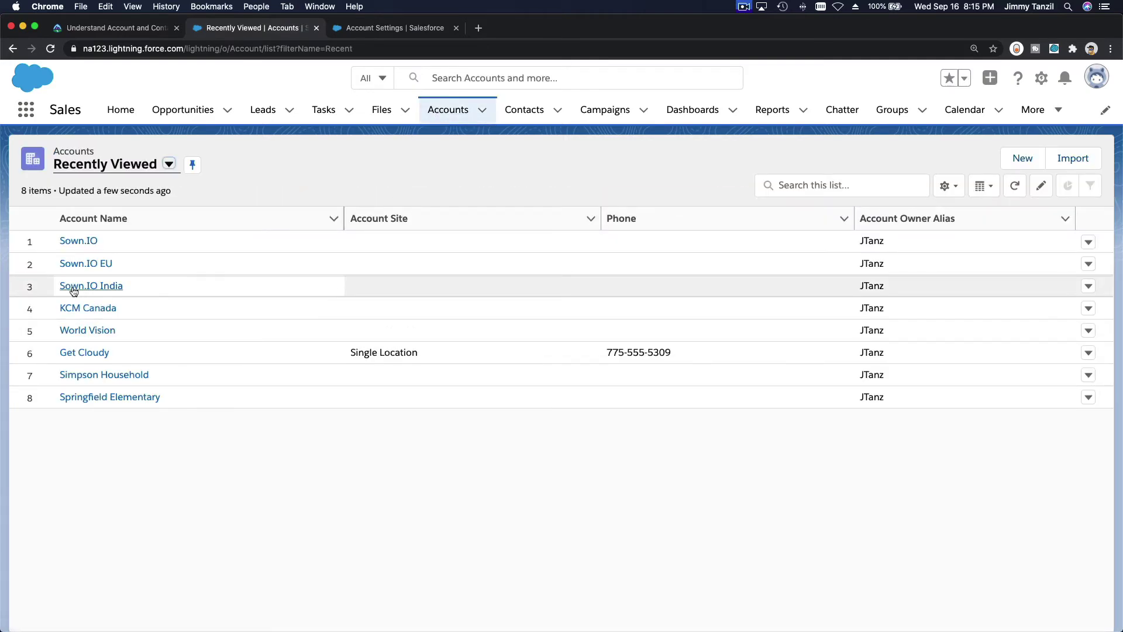
click(67, 286)
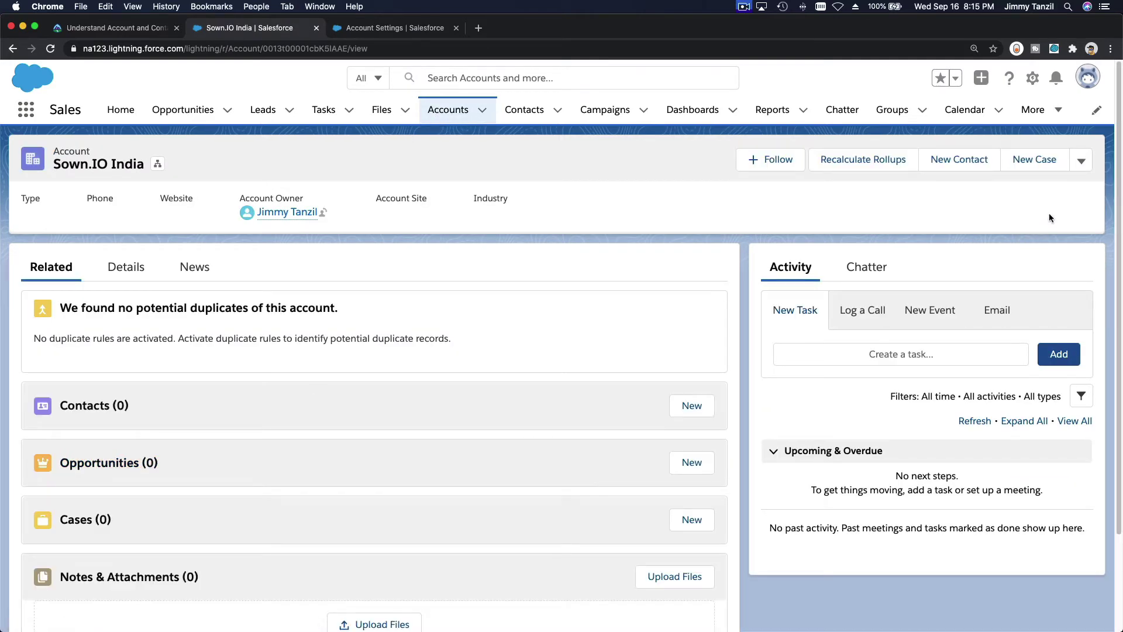
click(1079, 167)
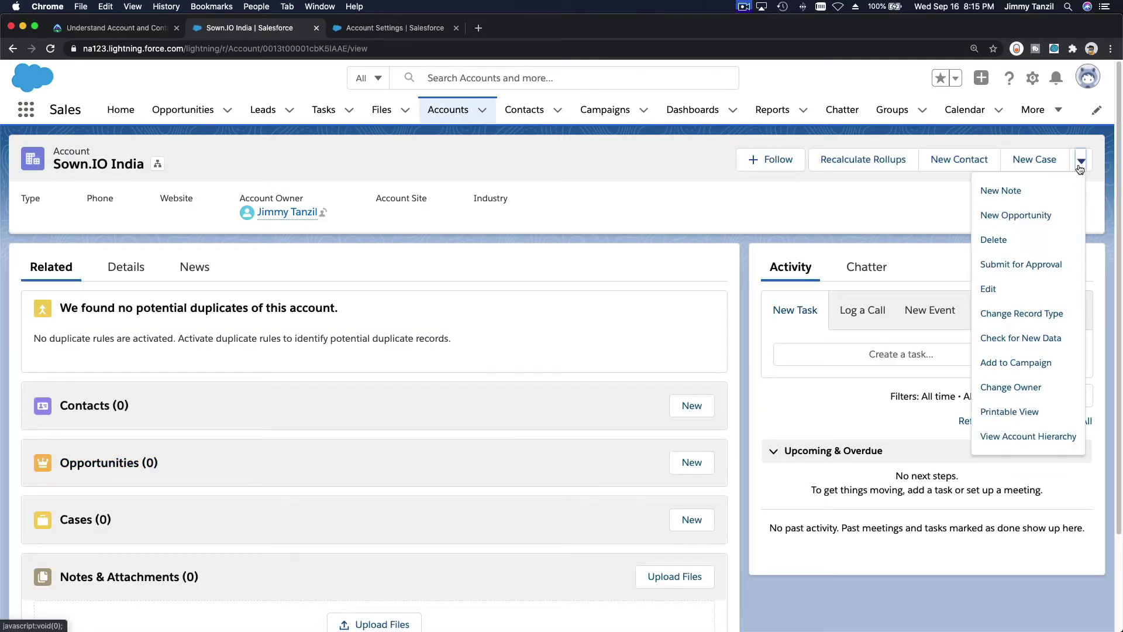
click(1025, 437)
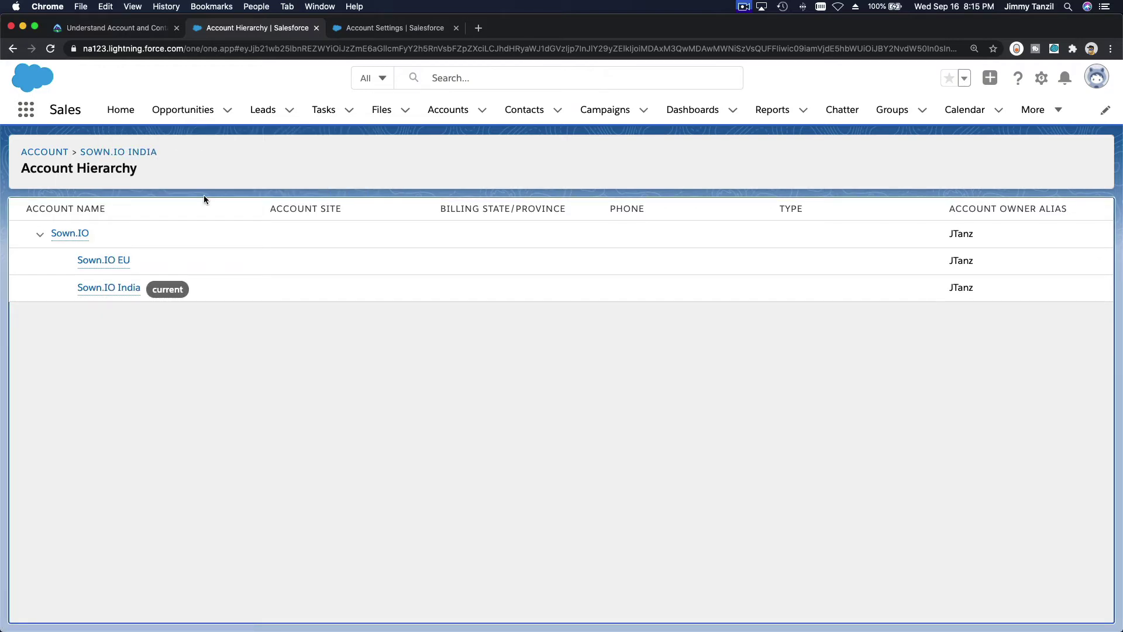
Return to the Trailhead unit and read the Best Practices for Establishing Account Hierarchies section, covering Global Enterprise Account and Location-Specific Accounts
click(129, 30)
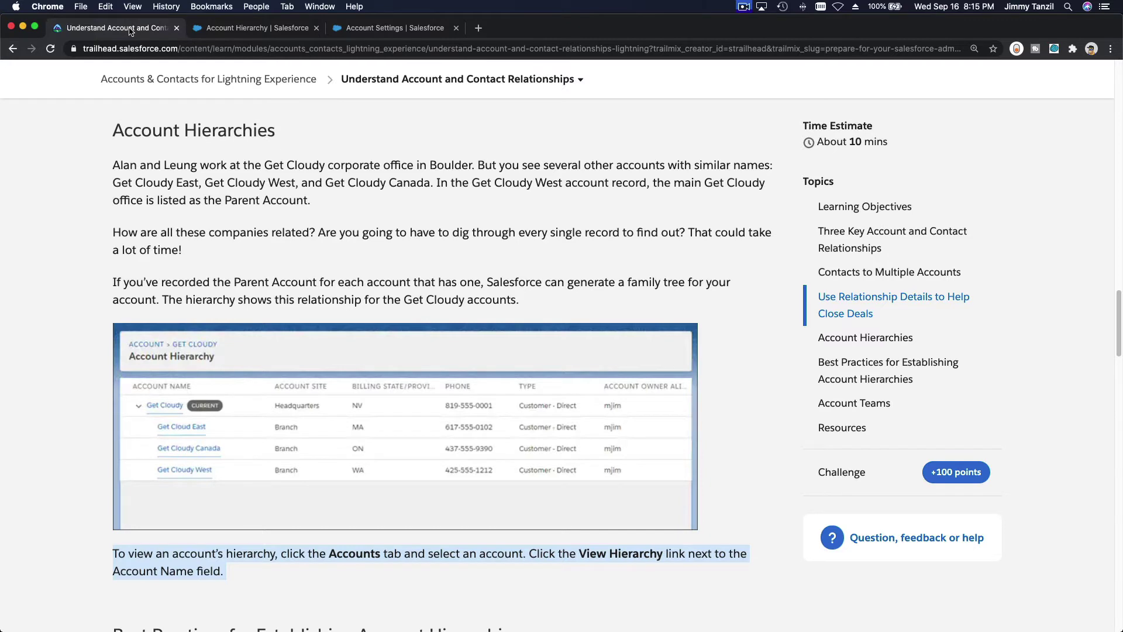
click(269, 197)
scroll(270, 197, down, 10)
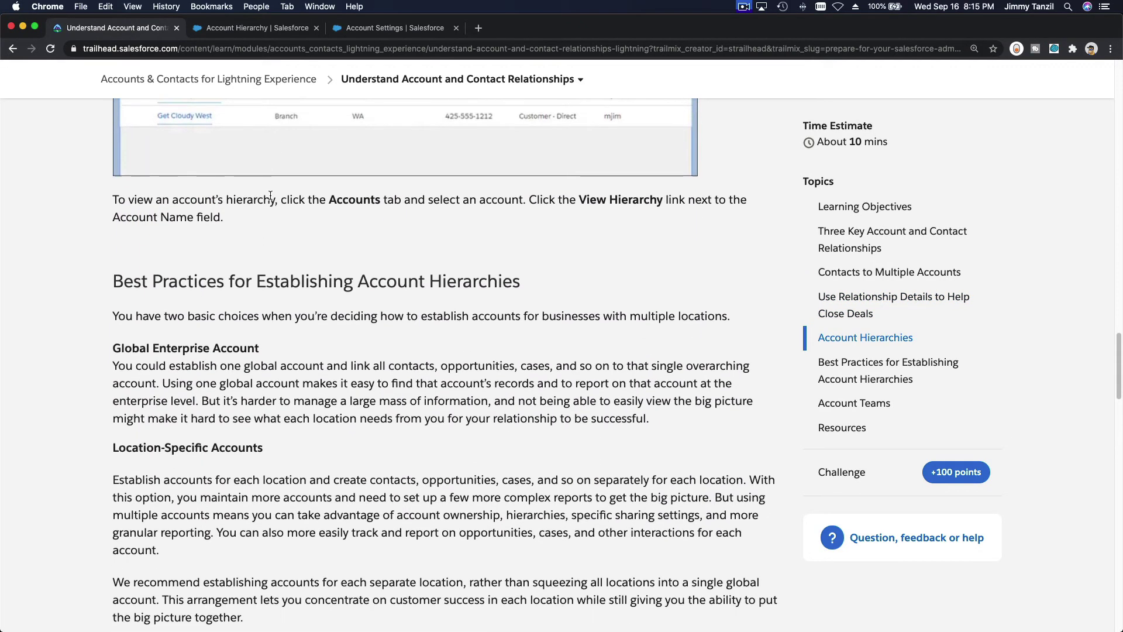
scroll(271, 196, down, 1)
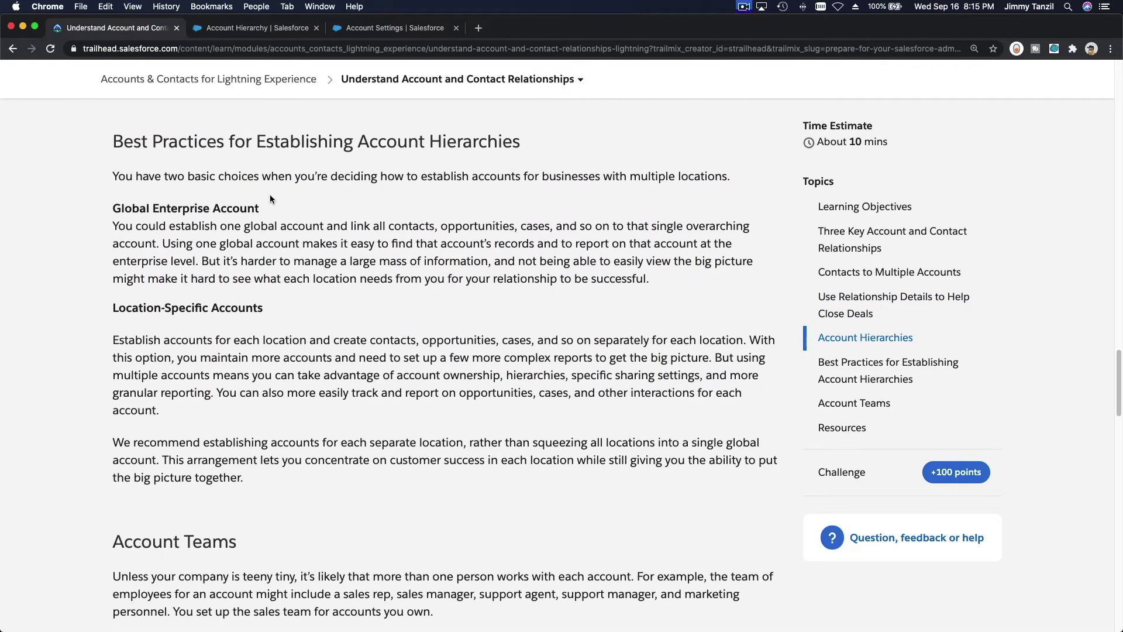
triple_click(216, 140)
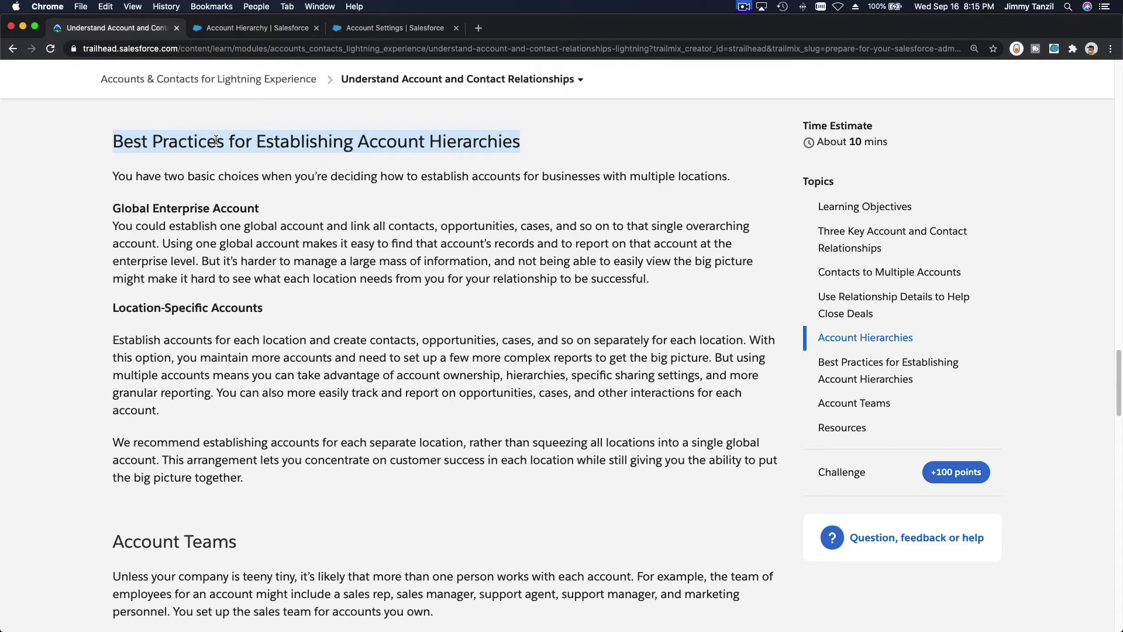
triple_click(143, 201)
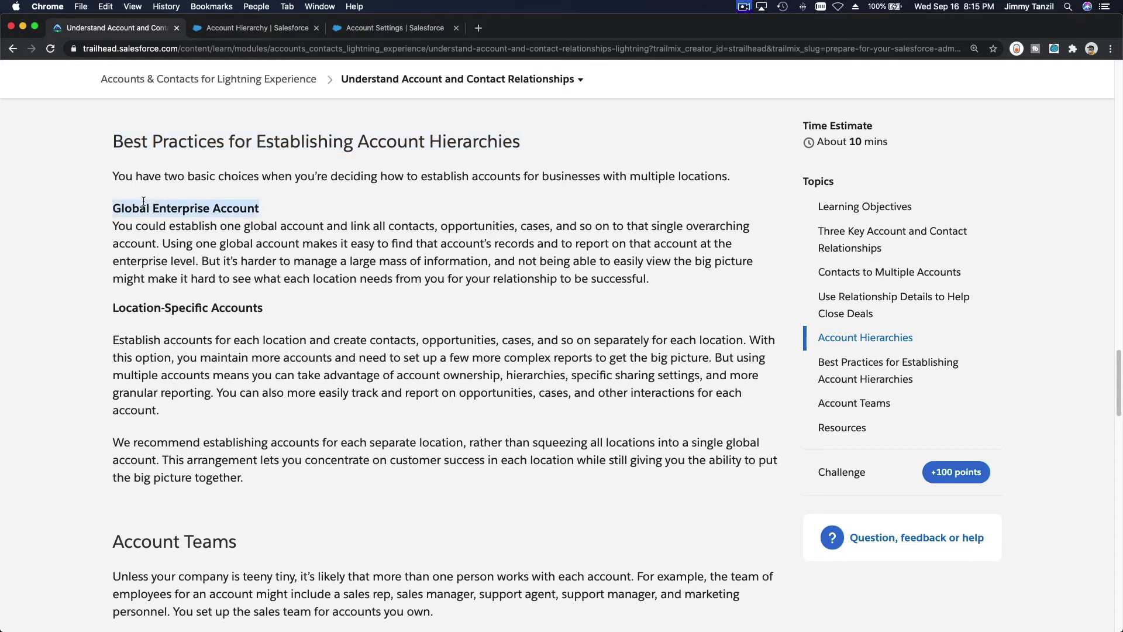
triple_click(153, 309)
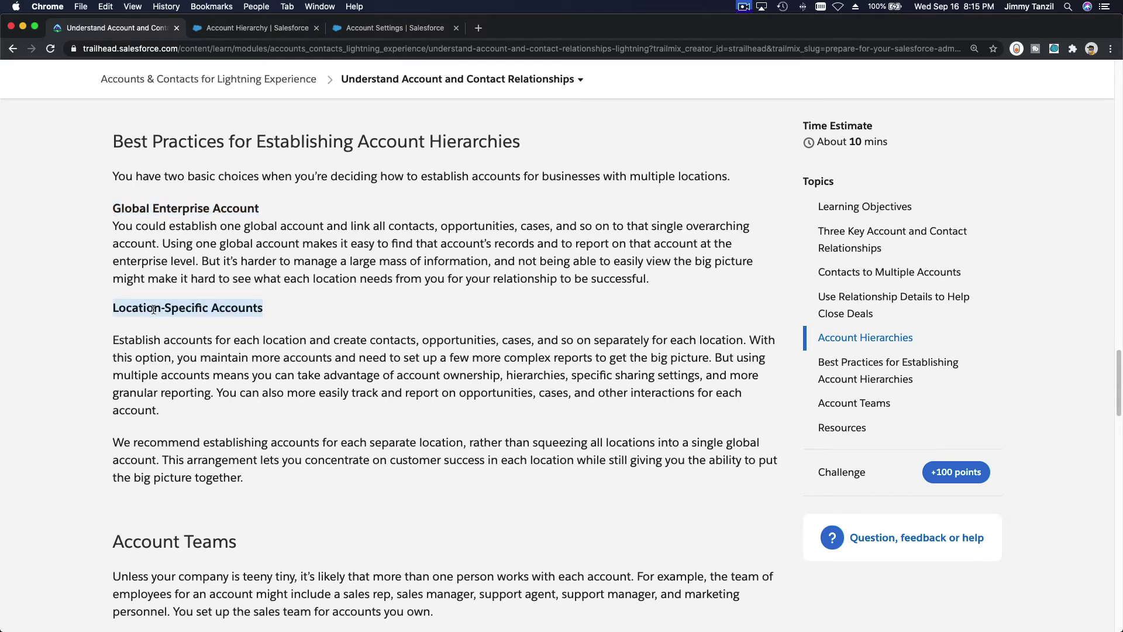
Compare the Sown.IO hierarchy in Salesforce with the Trailhead best practices, and read the unit's Account Teams section
click(405, 36)
click(254, 34)
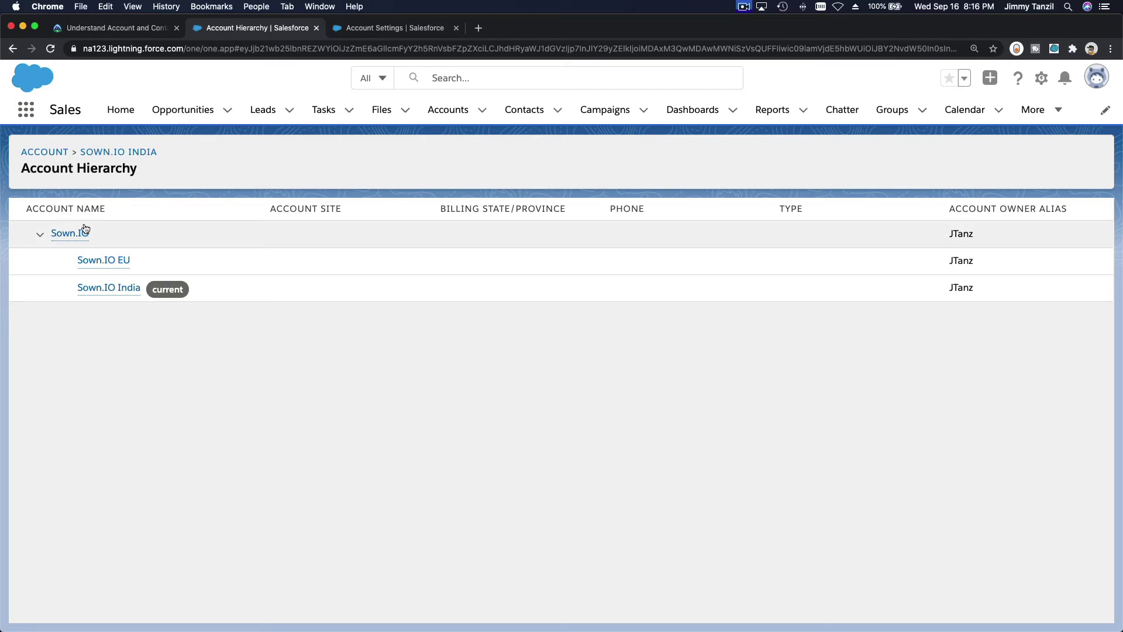
click(109, 29)
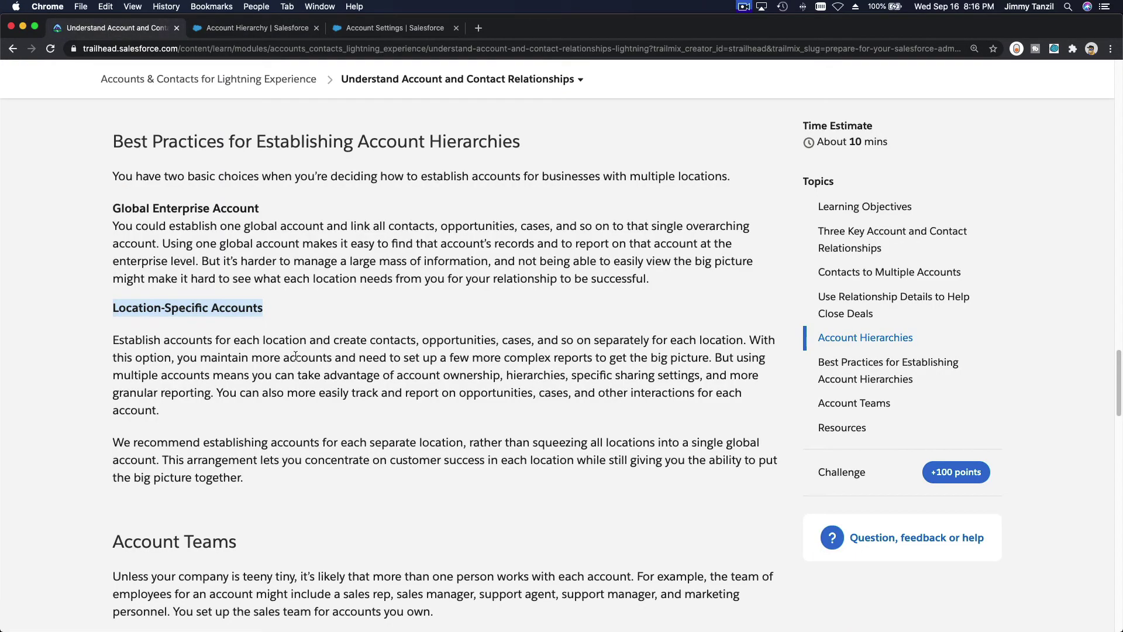
drag(113, 203, 334, 479)
click(333, 479)
scroll(334, 479, down, 7)
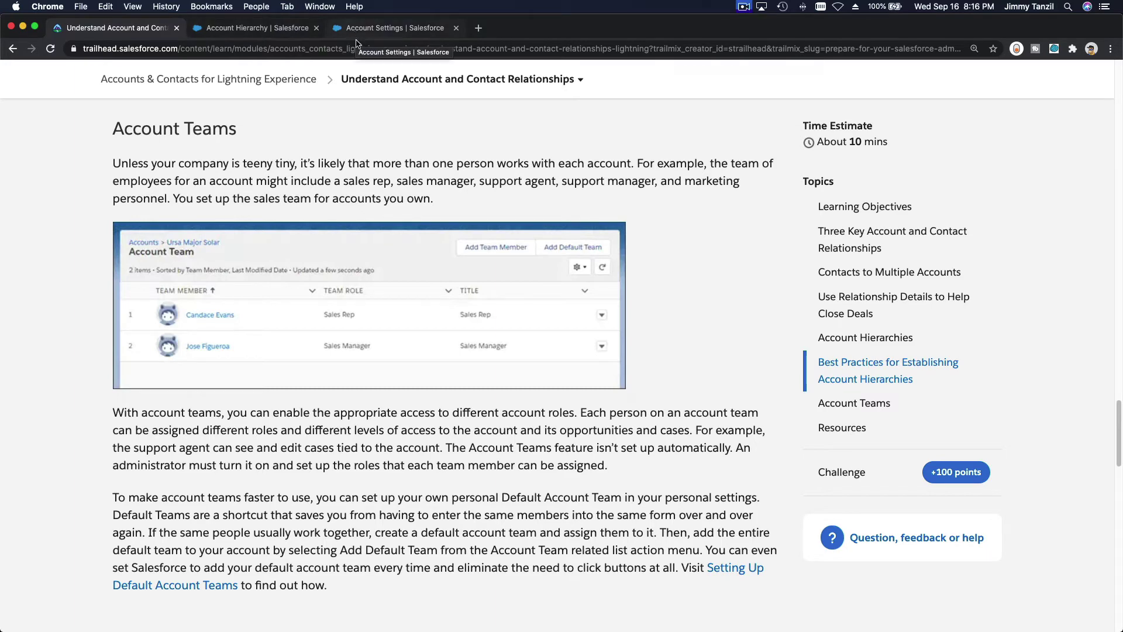
Switch to Salesforce Setup, find the Account Teams settings with the search term "team", enable Account Teams and save
click(268, 30)
click(400, 35)
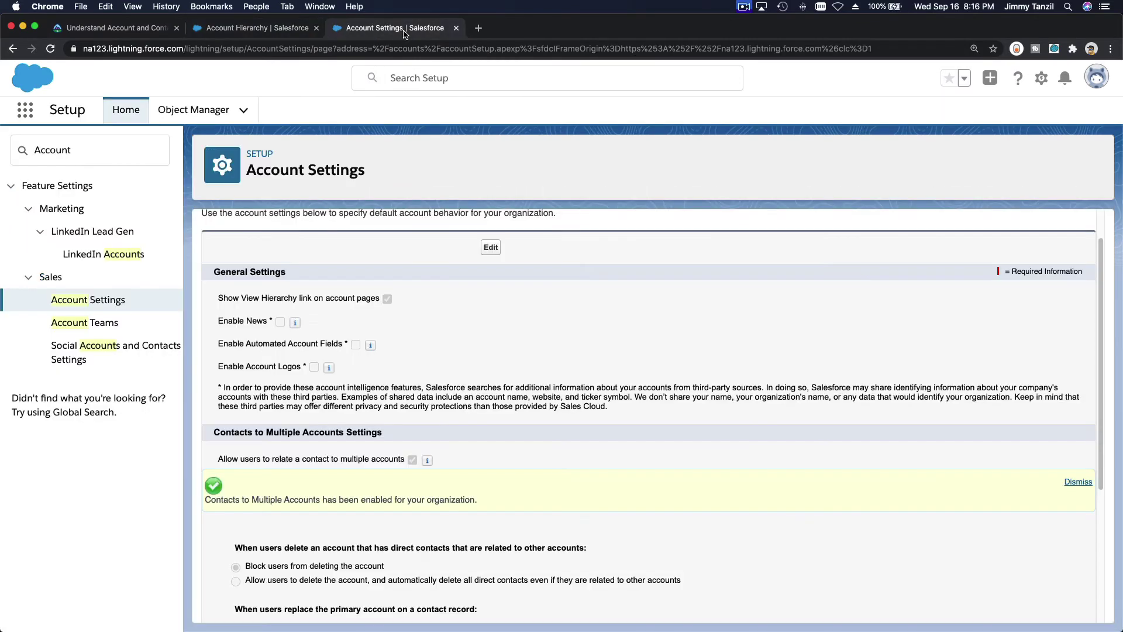
double_click(111, 156)
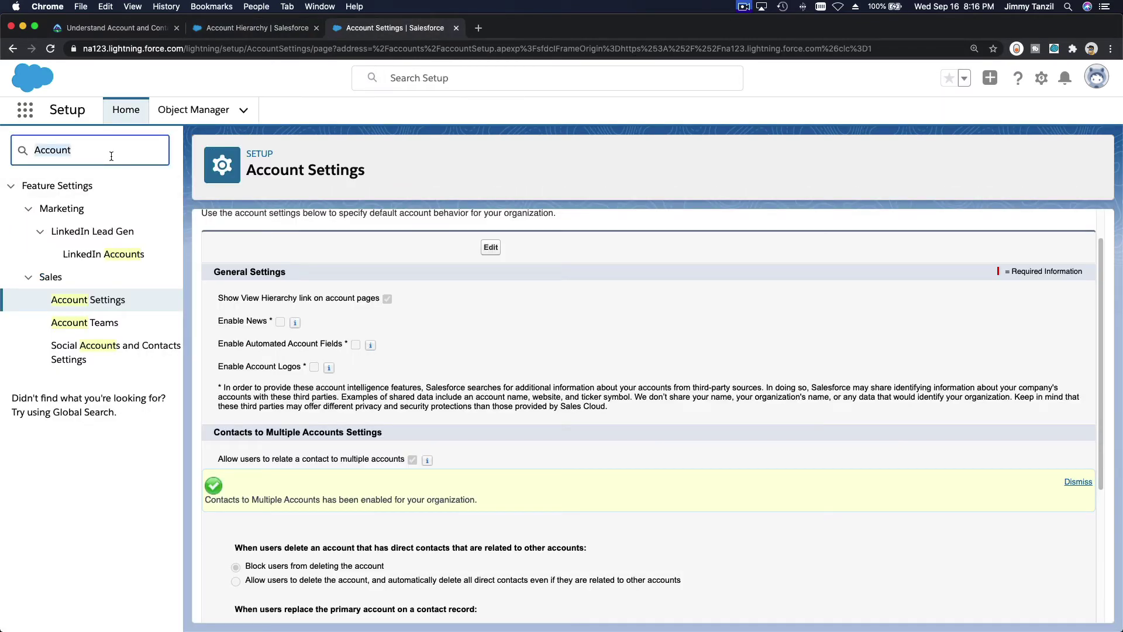
text(team)
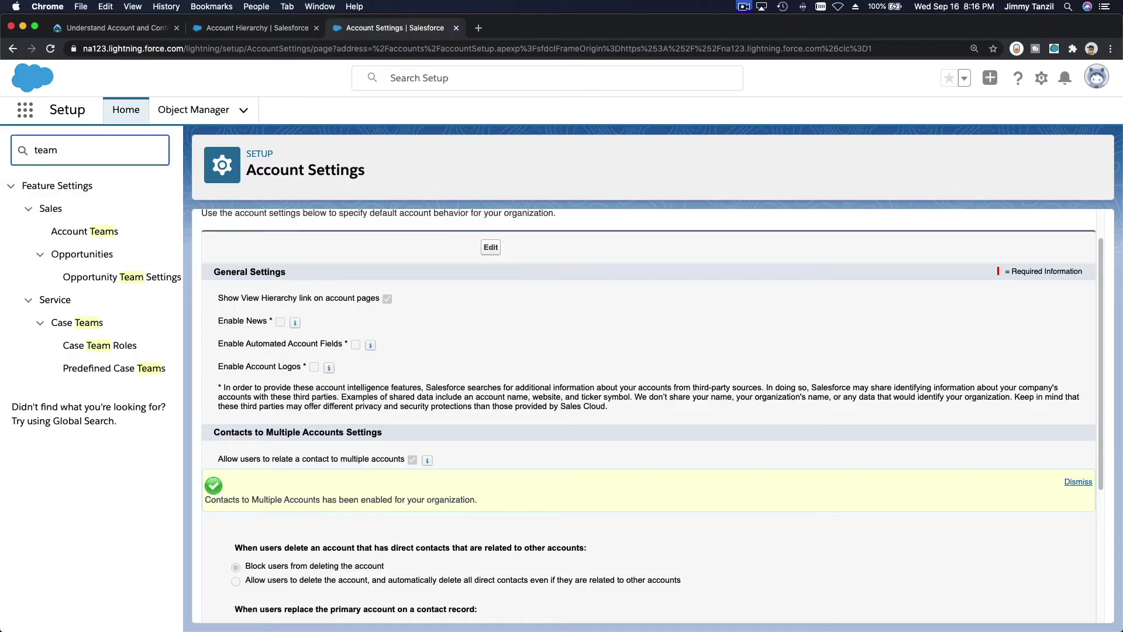
click(84, 231)
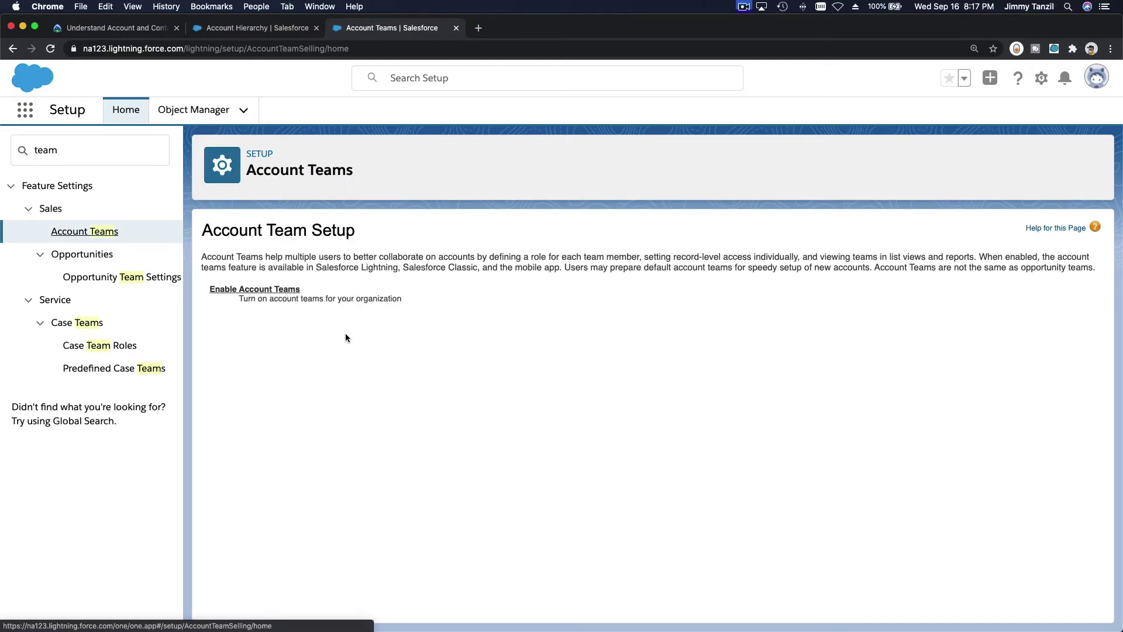
click(266, 291)
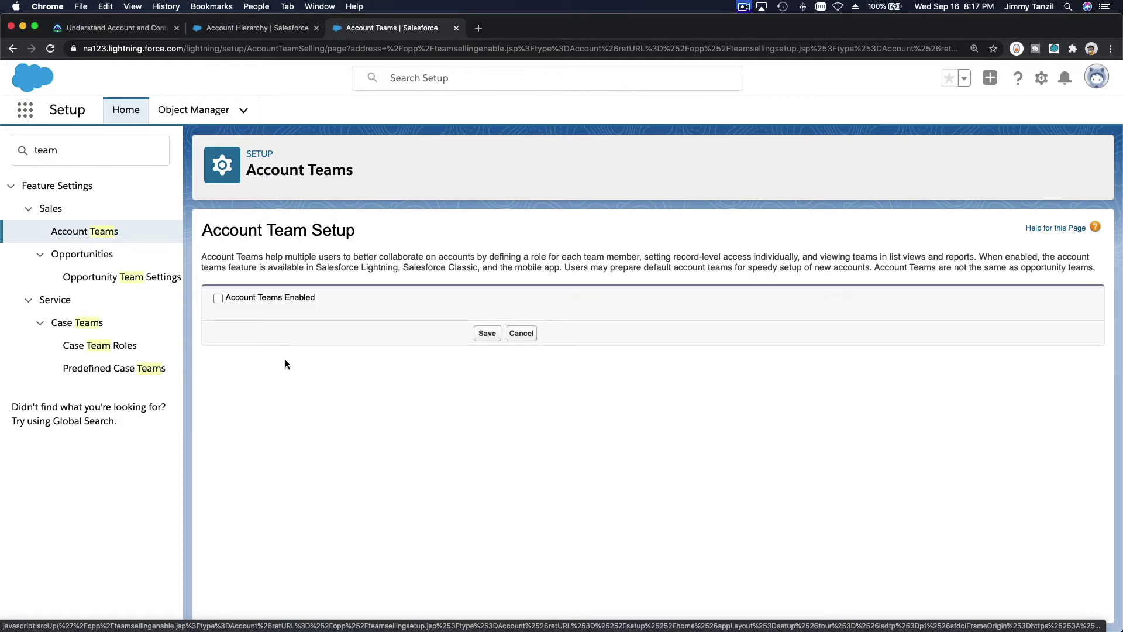
click(281, 298)
click(490, 337)
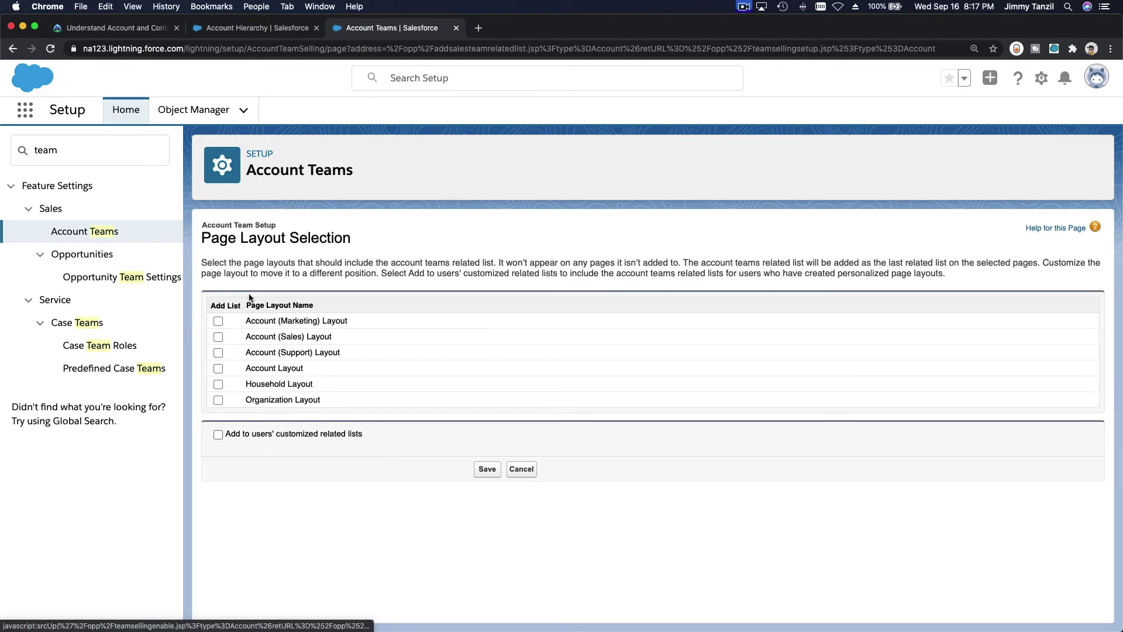
Add the account teams related list to all six account page layouts and to users' customized related lists, and save
triple_click(240, 242)
click(239, 257)
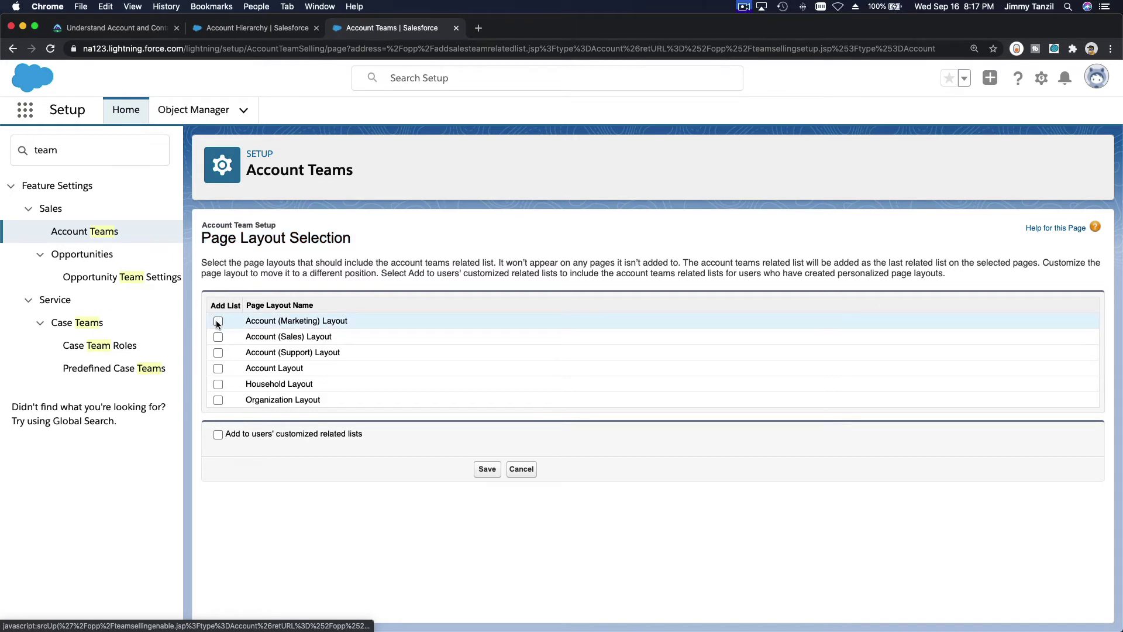
click(218, 321)
click(218, 337)
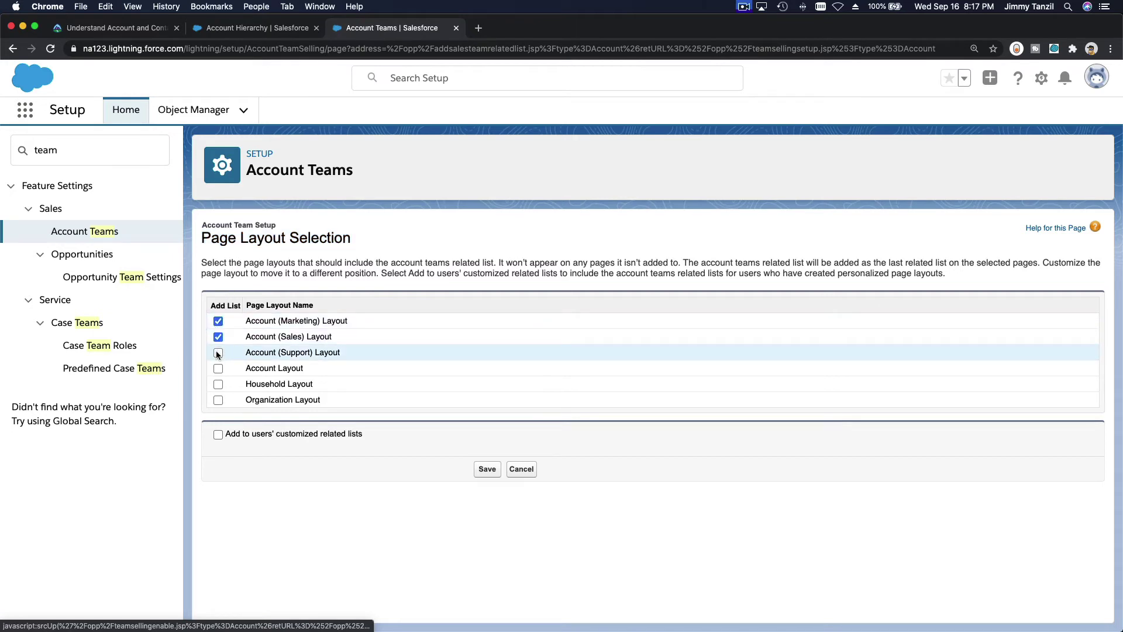
click(218, 353)
click(218, 369)
click(218, 384)
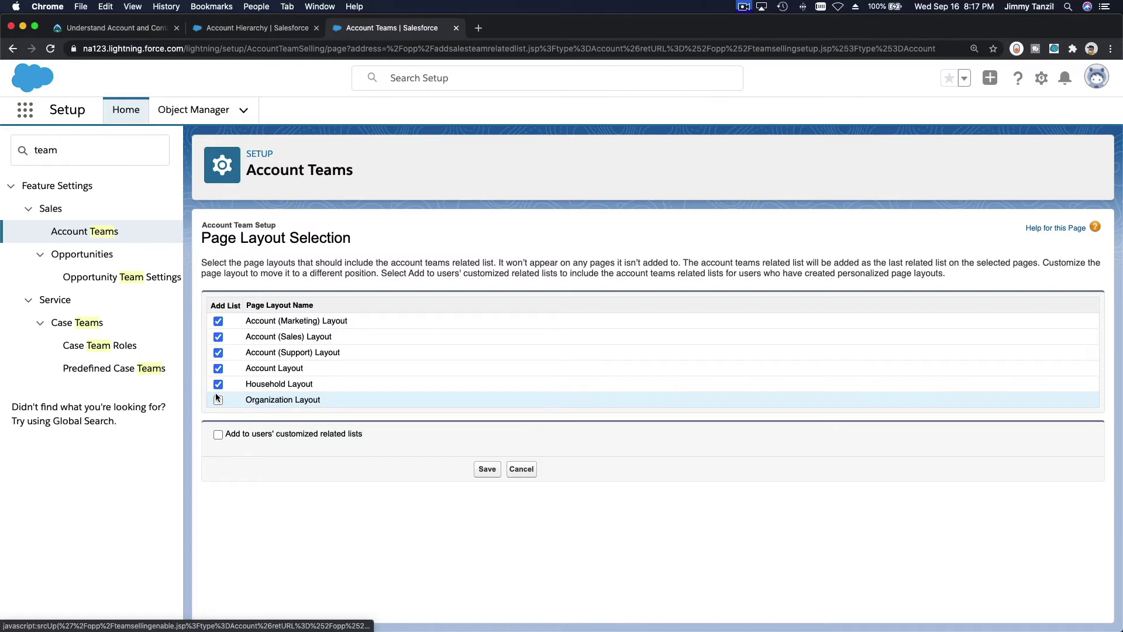
click(217, 401)
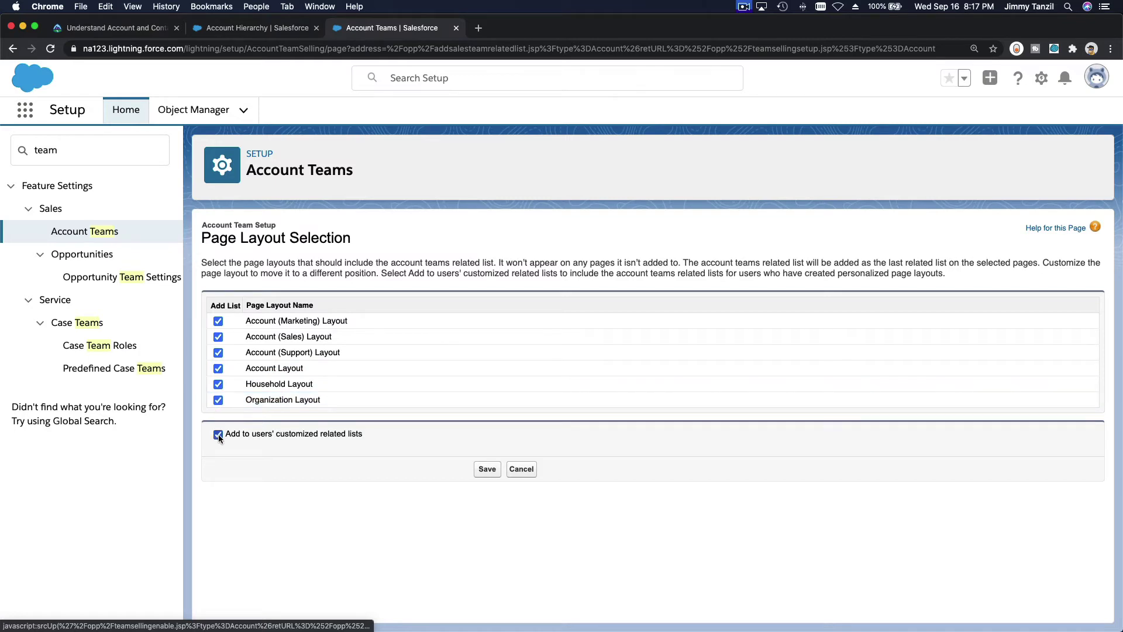
click(485, 472)
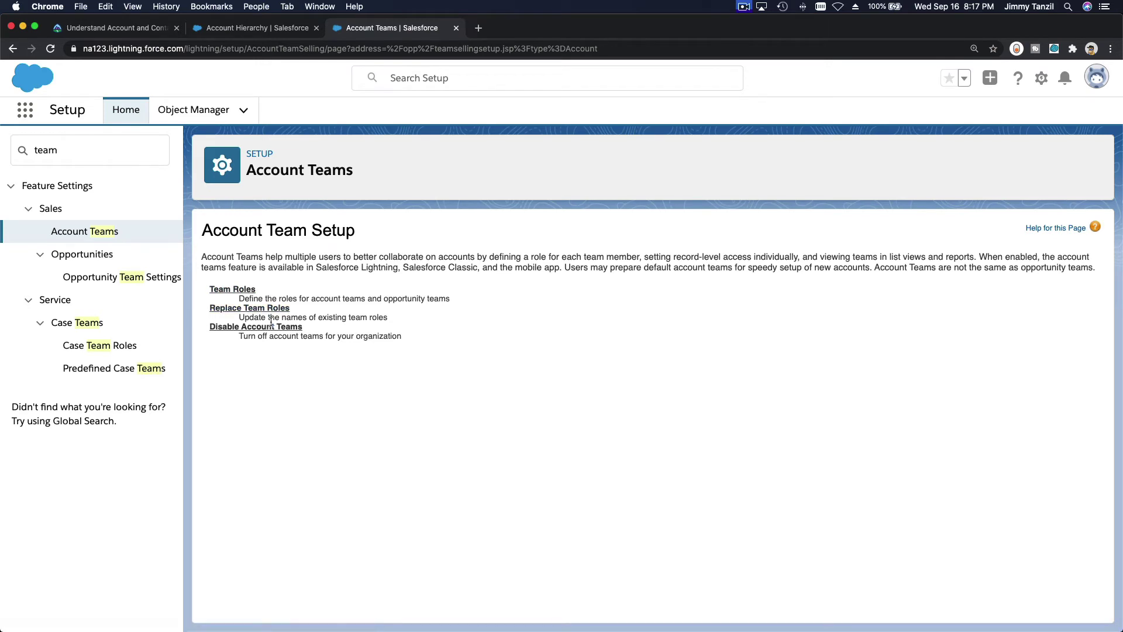
Review the Team Roles picklist, and open the form for adding default account team members from the personal Advanced User Details
click(237, 287)
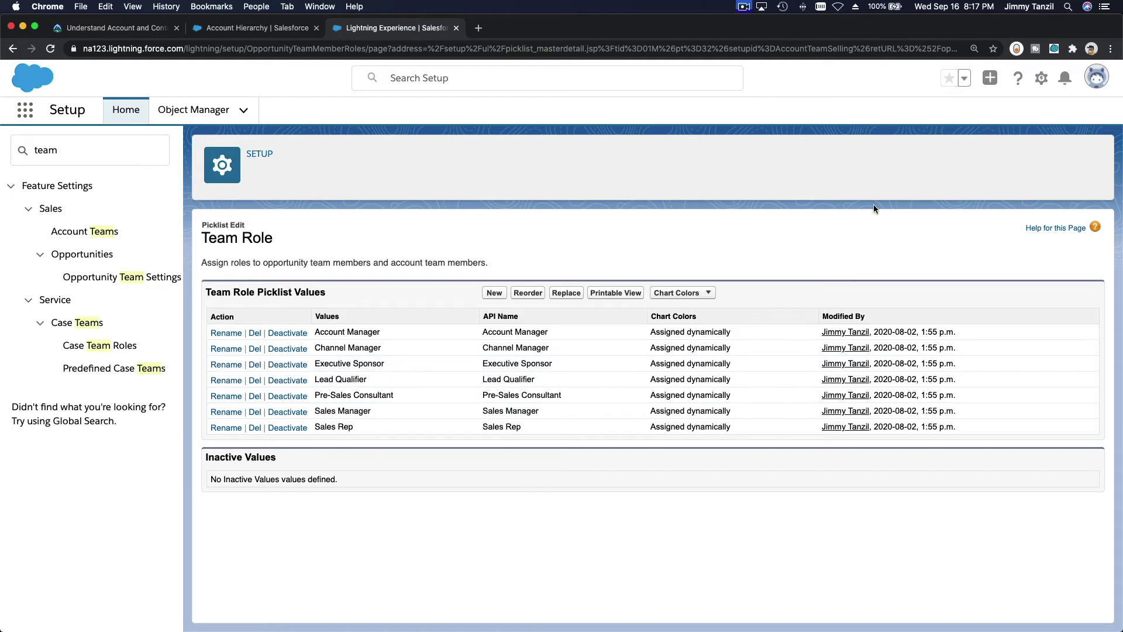
click(1099, 81)
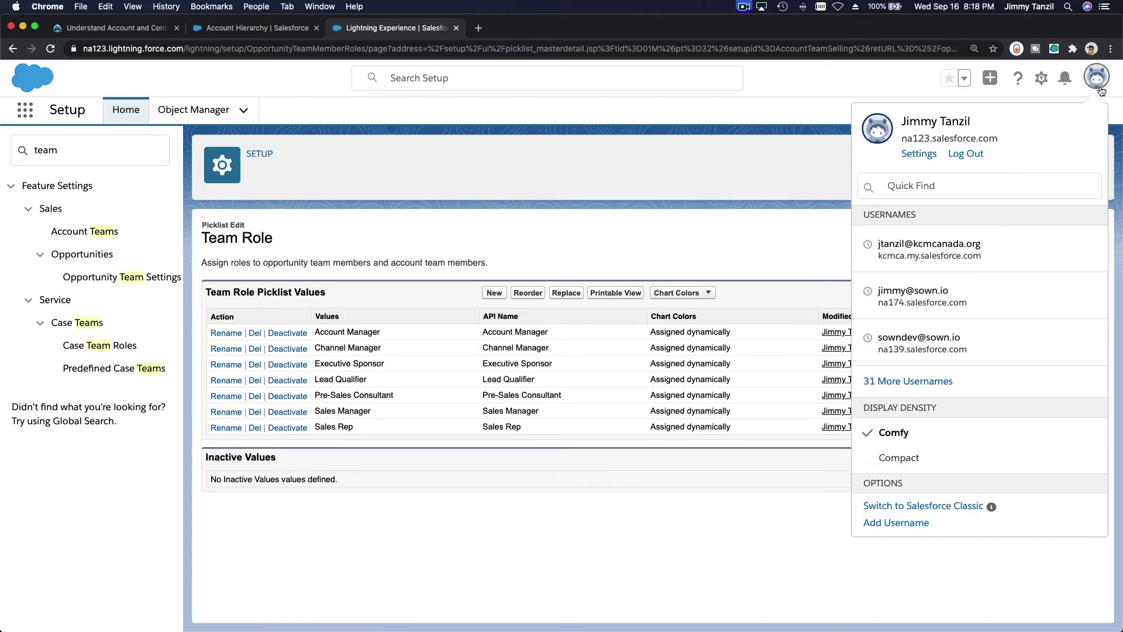
click(911, 154)
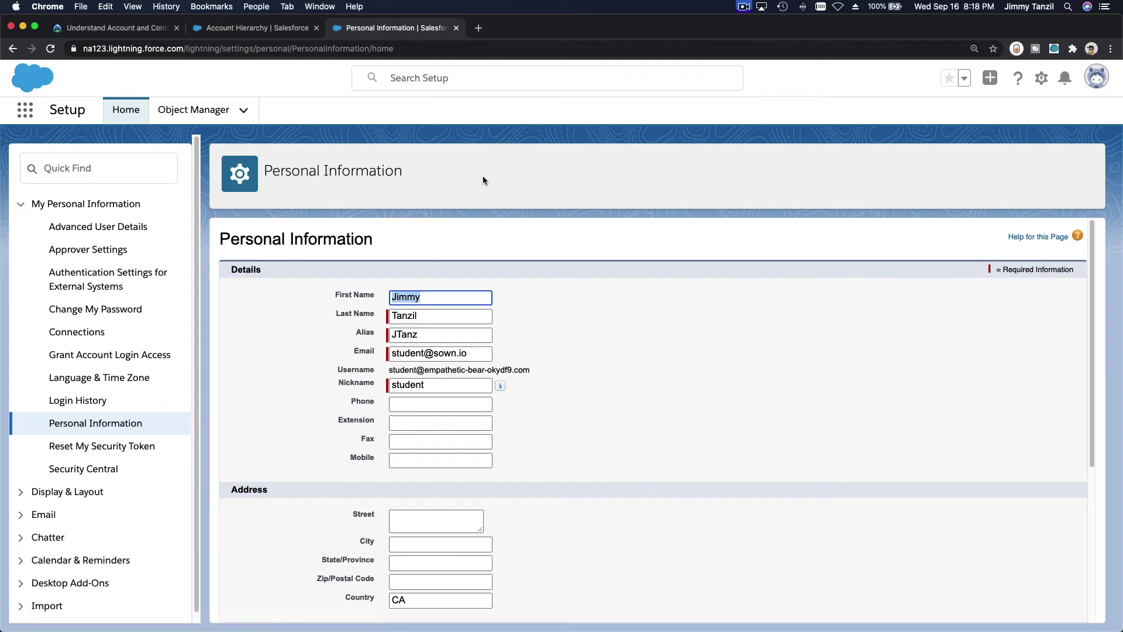
click(133, 238)
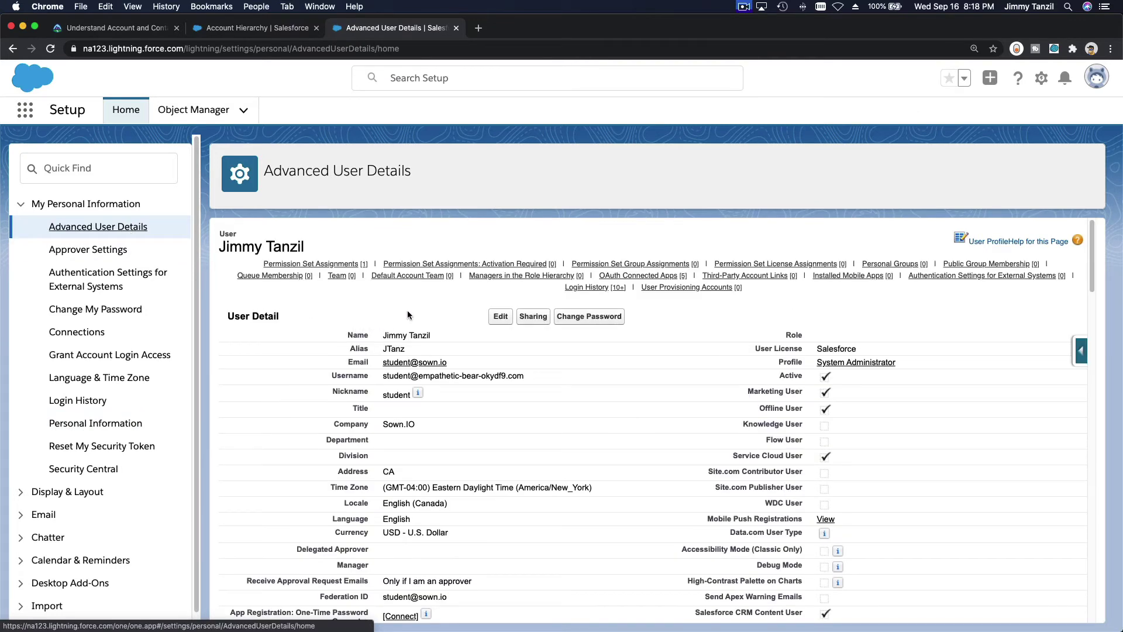
click(422, 281)
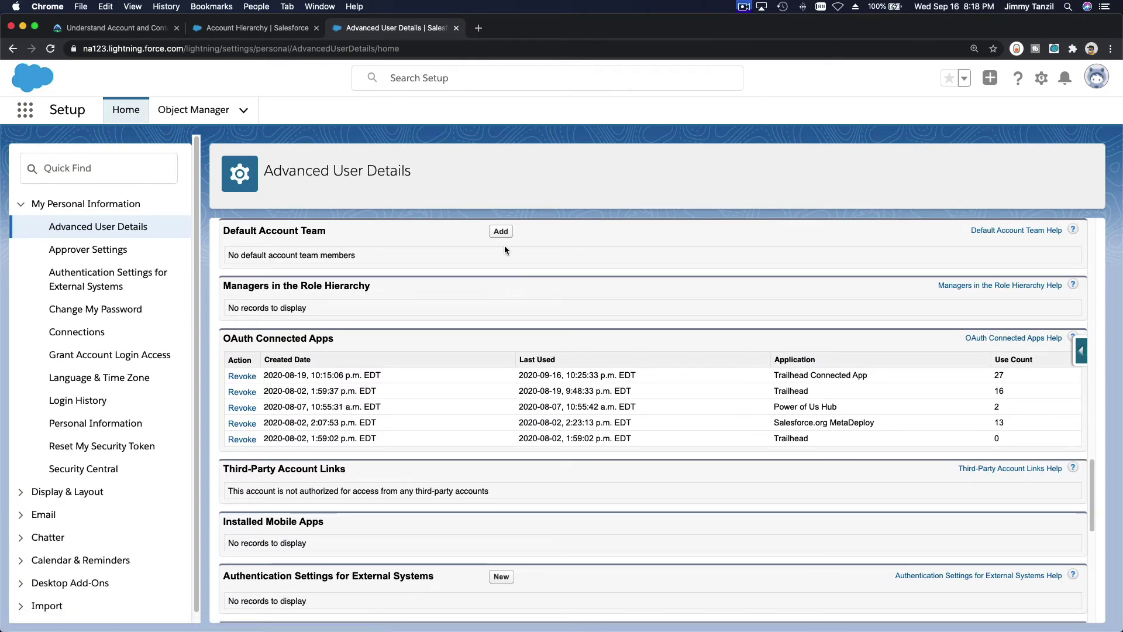
click(500, 231)
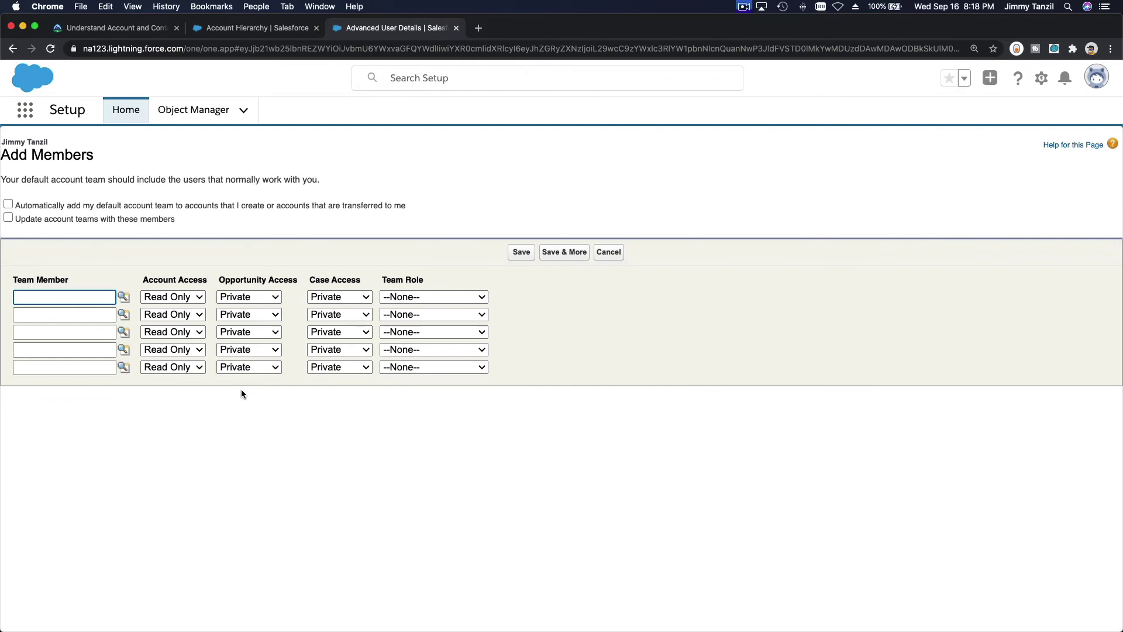
Enable automatically adding the default team to created or transferred accounts and updating account teams, and choose the current user as first team member
triple_click(37, 178)
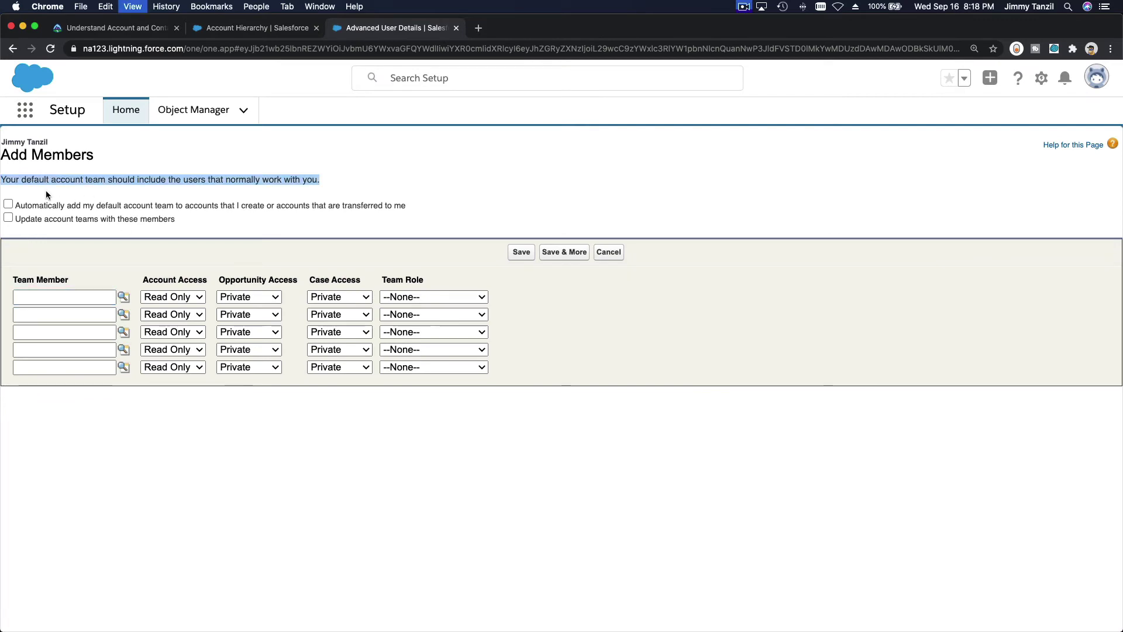
key(super+equal)
key(super+equal)
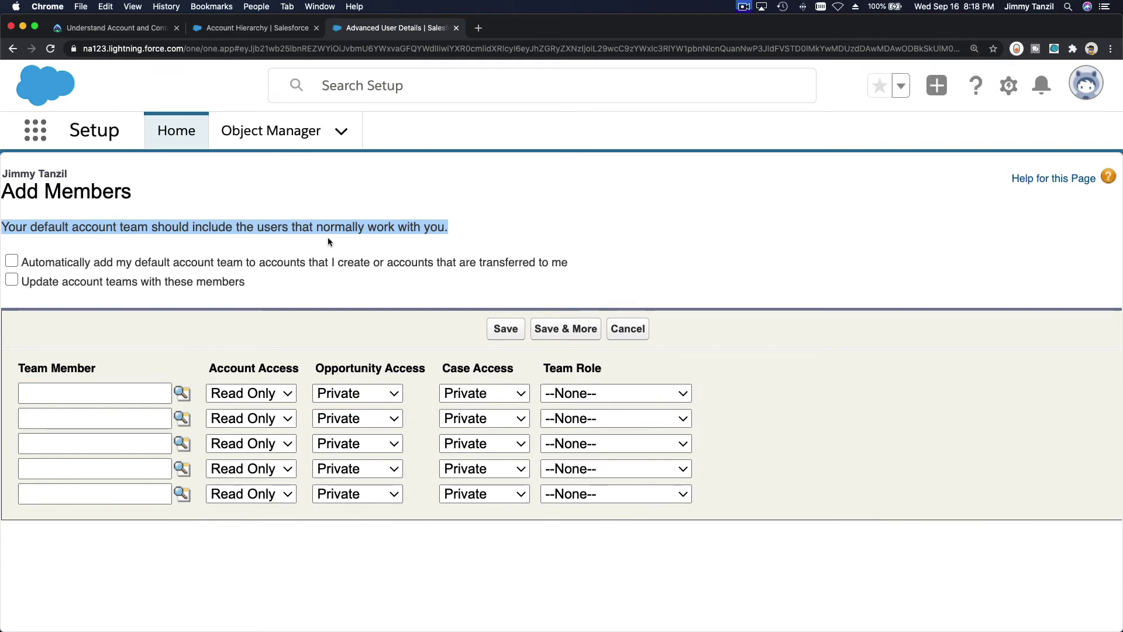
click(421, 227)
triple_click(420, 226)
click(413, 202)
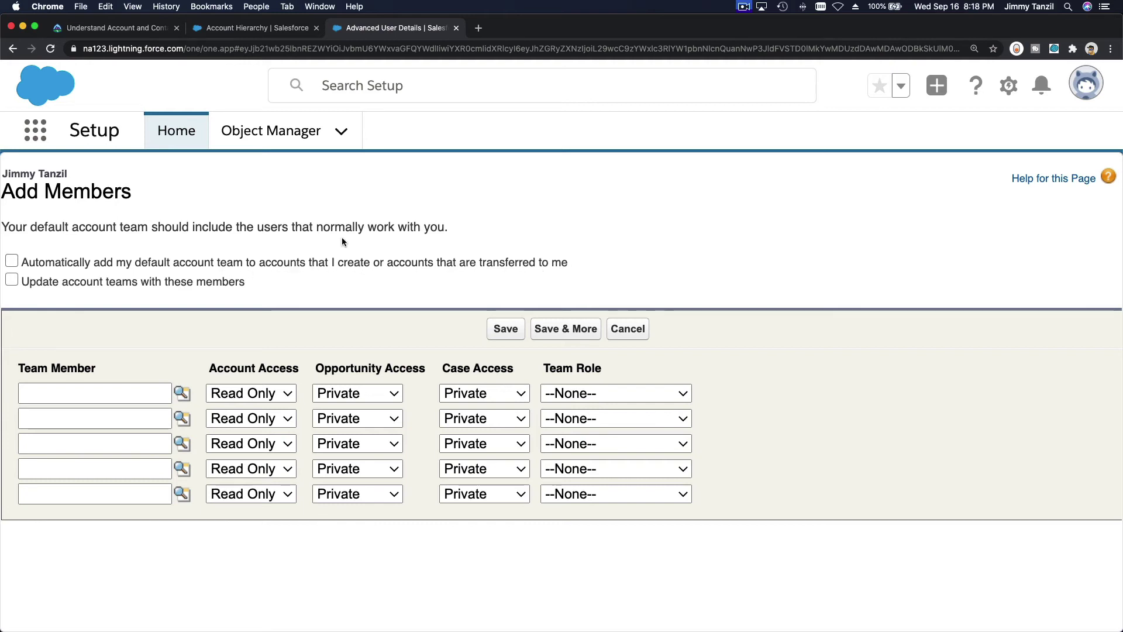
click(13, 261)
click(181, 393)
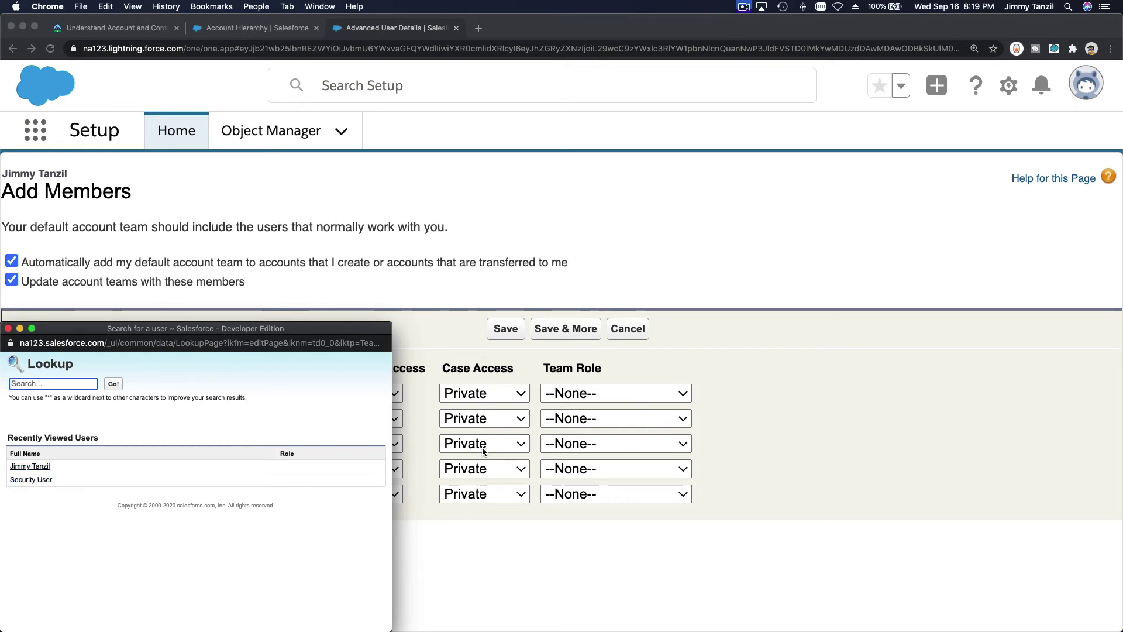
click(39, 467)
click(154, 367)
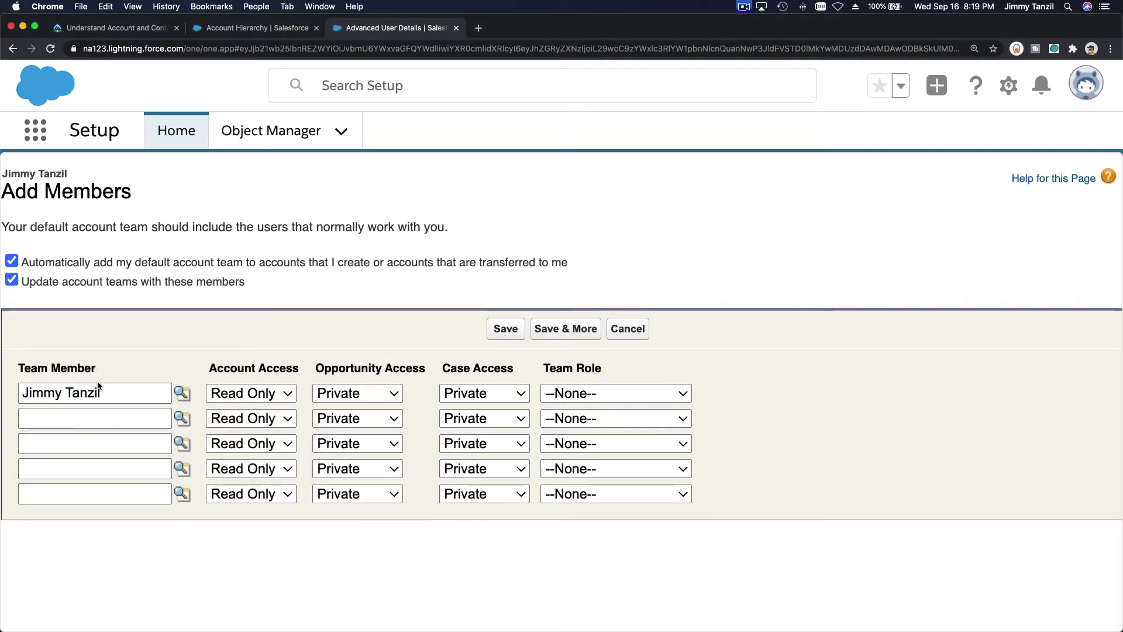
Give the first team member Read/Write account, opportunity and case access, with the team role Account Manager
click(250, 392)
click(250, 412)
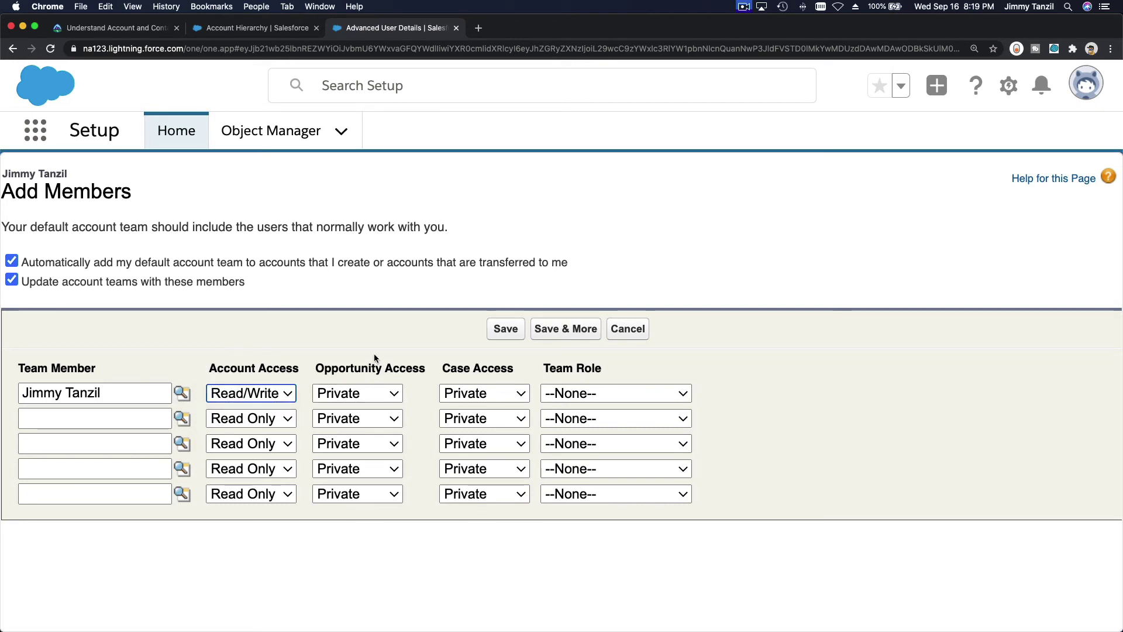
click(378, 393)
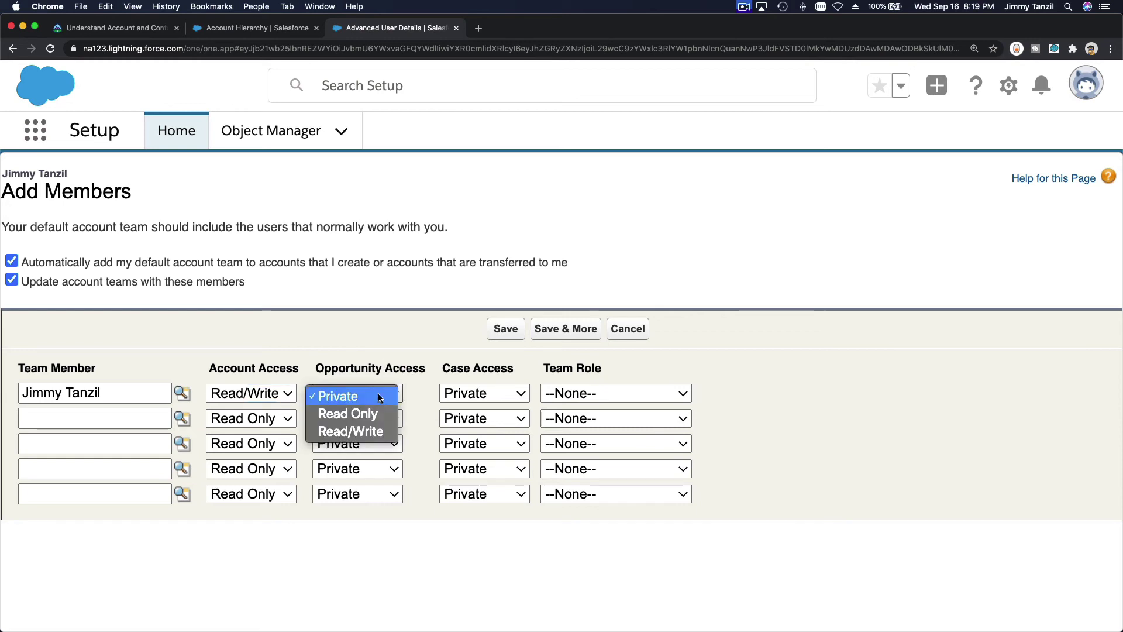
click(375, 430)
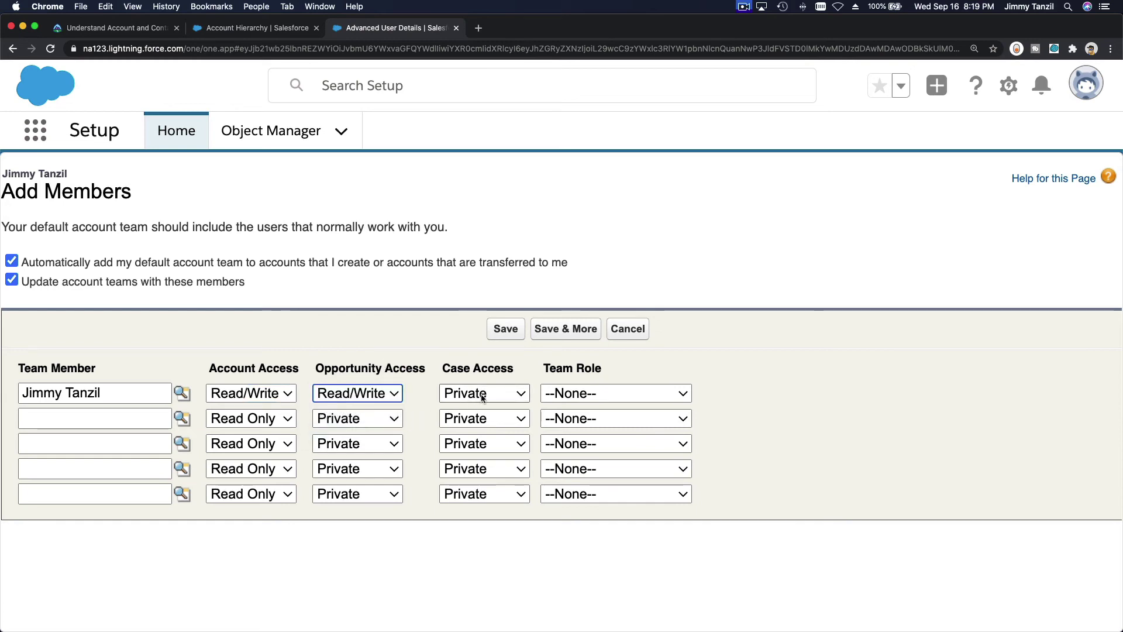
click(489, 393)
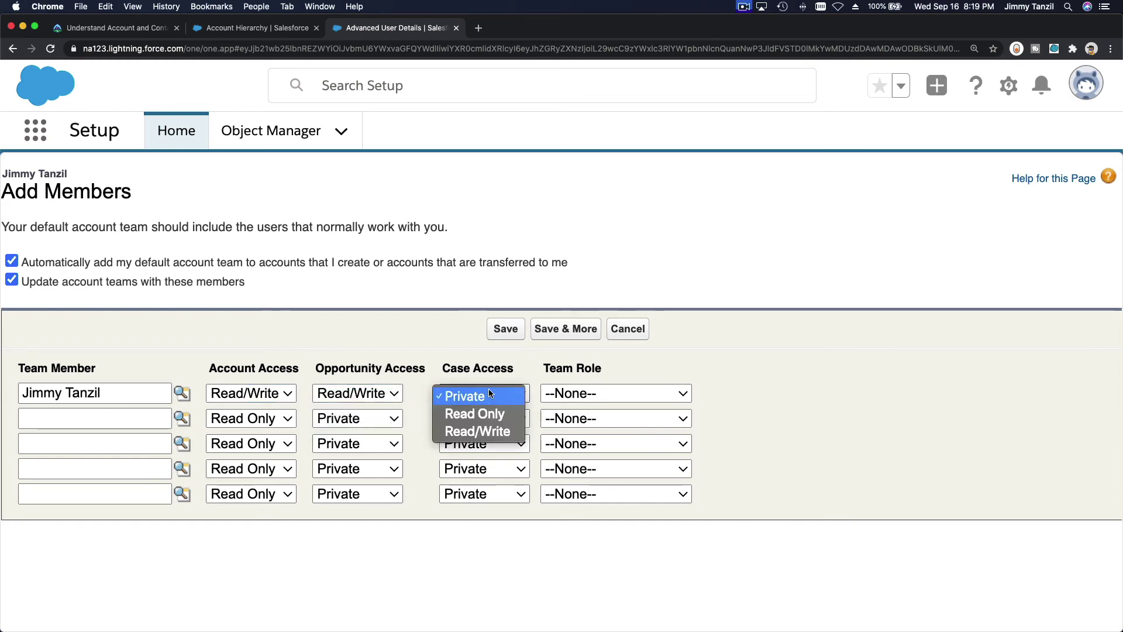
click(491, 431)
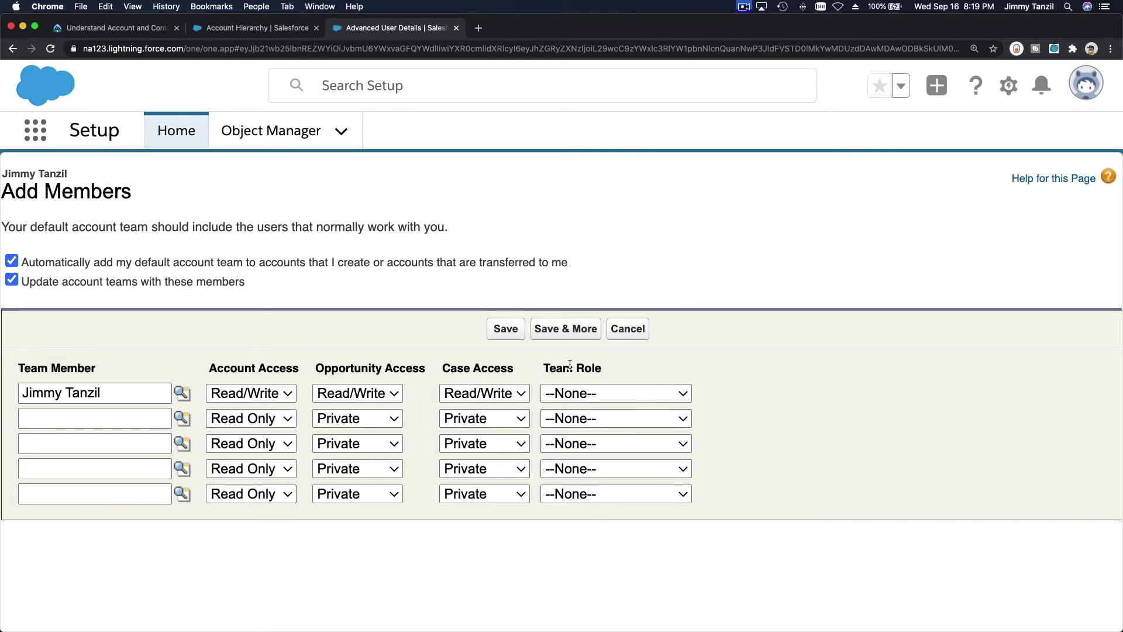
click(637, 393)
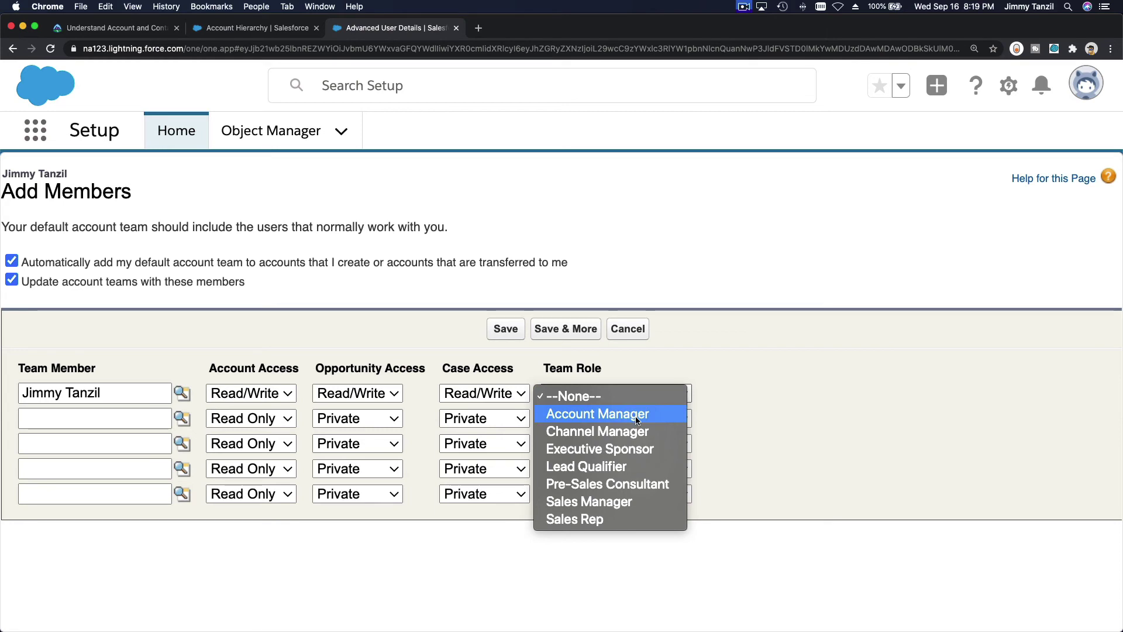
click(637, 416)
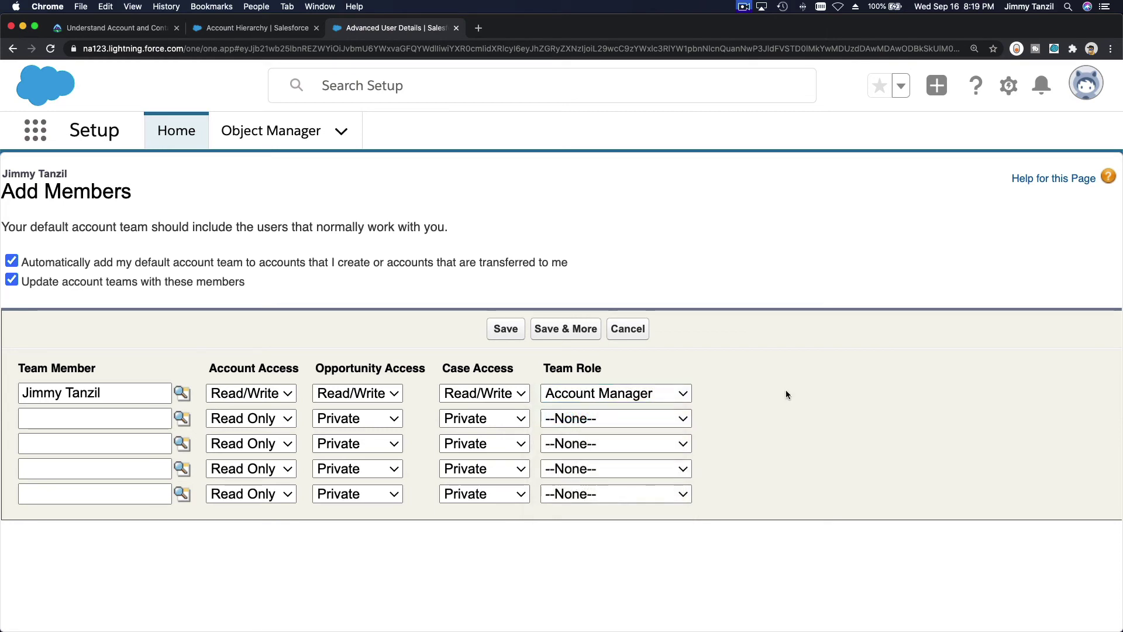
Leave the remaining team member rows empty, closing the user lookup without a selection, and save the default account team
click(57, 421)
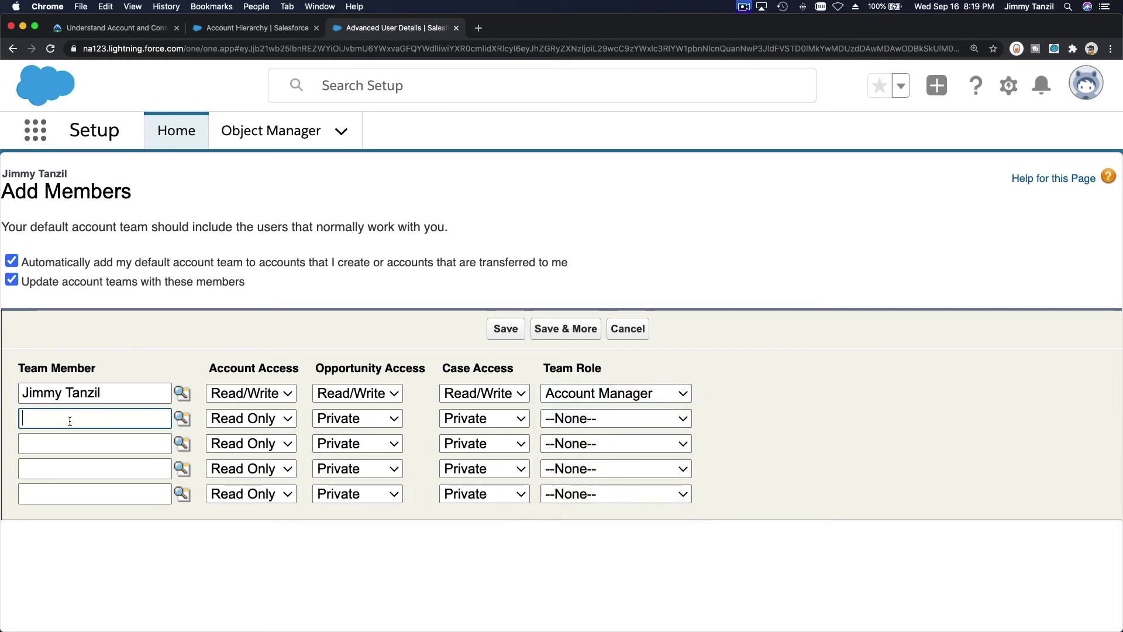
click(85, 448)
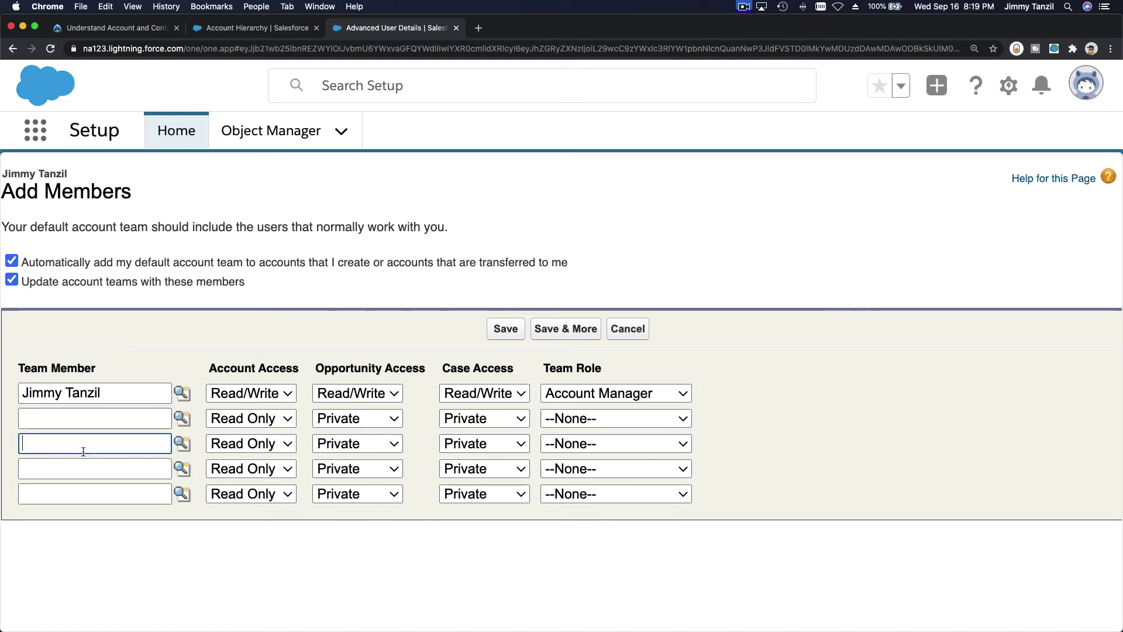
click(75, 477)
click(92, 491)
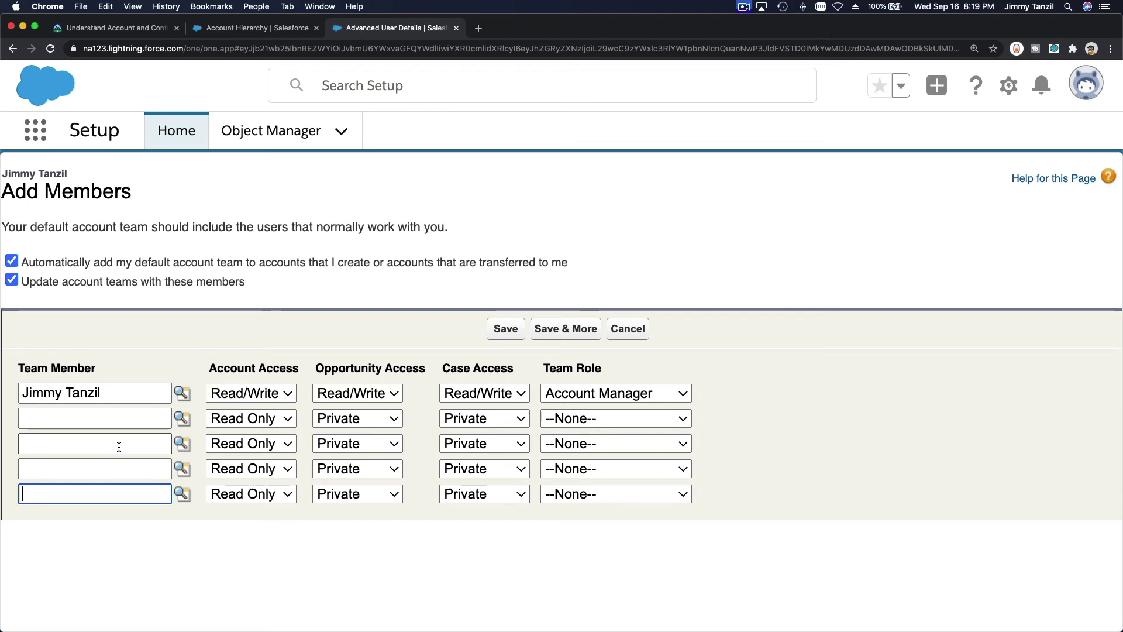
click(182, 418)
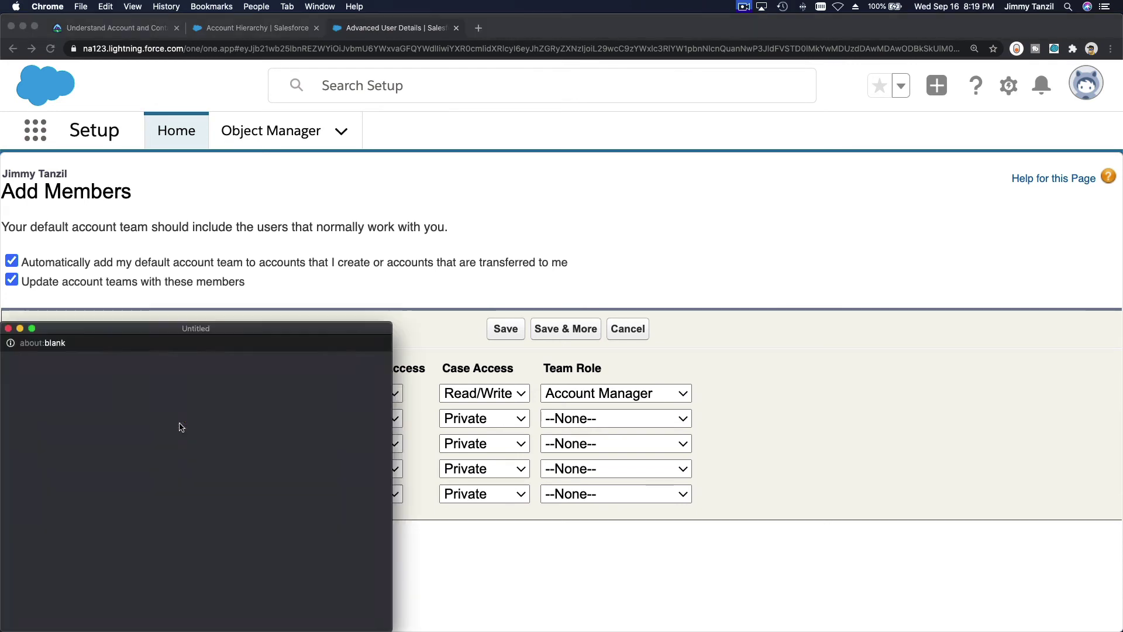
click(7, 329)
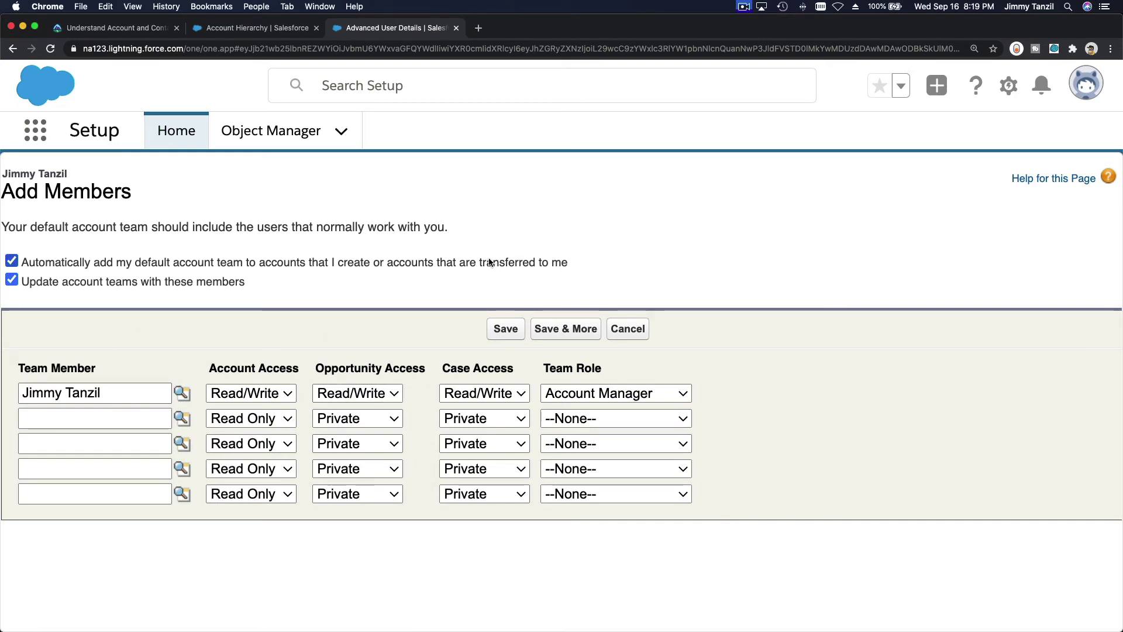
click(507, 335)
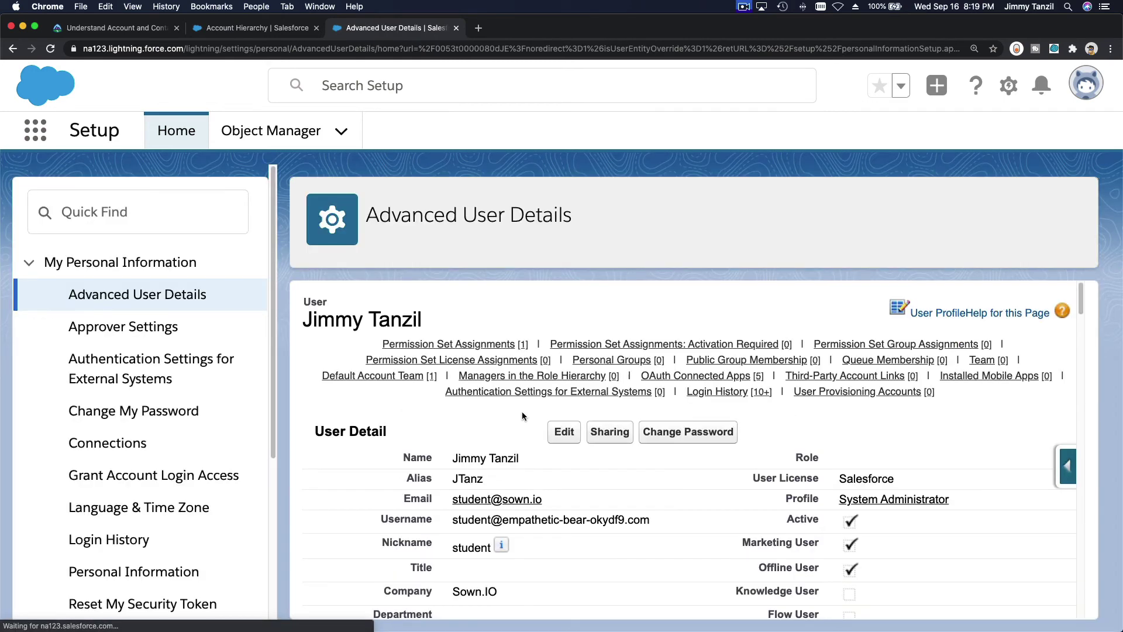
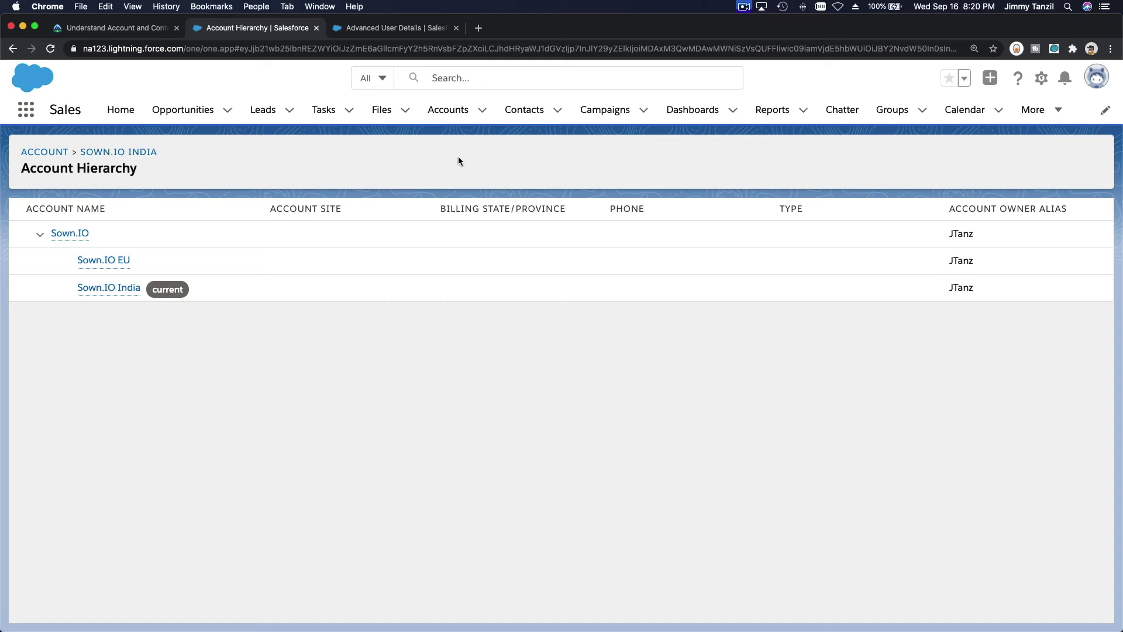
Create a new account named "Tesla, Inc" from the Sales app's accounts list, and save it
click(448, 110)
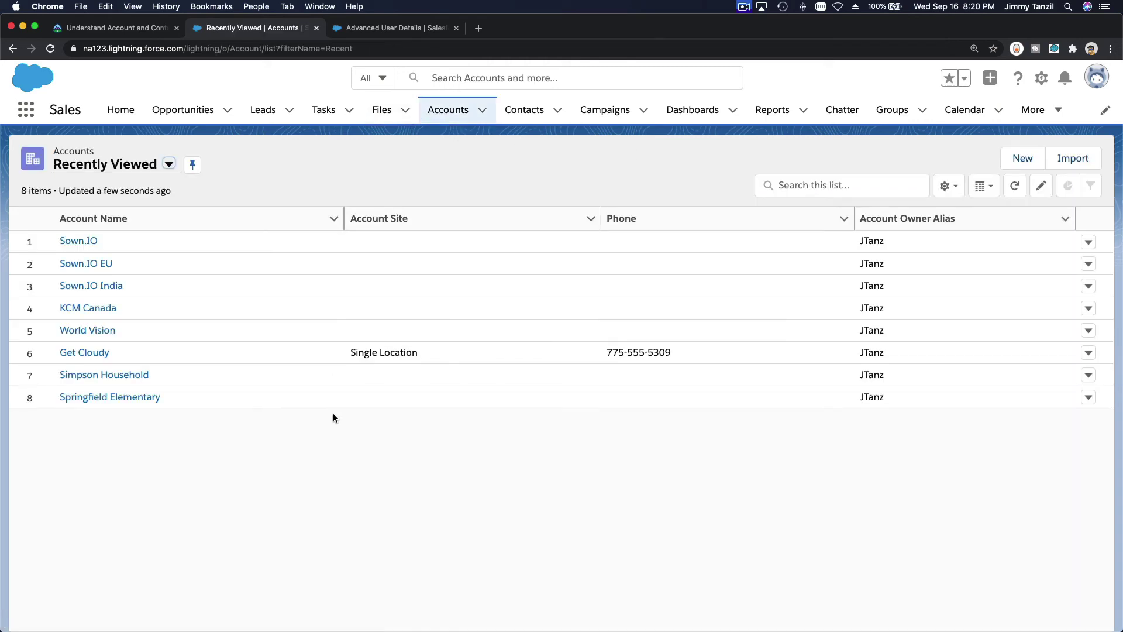
click(1020, 158)
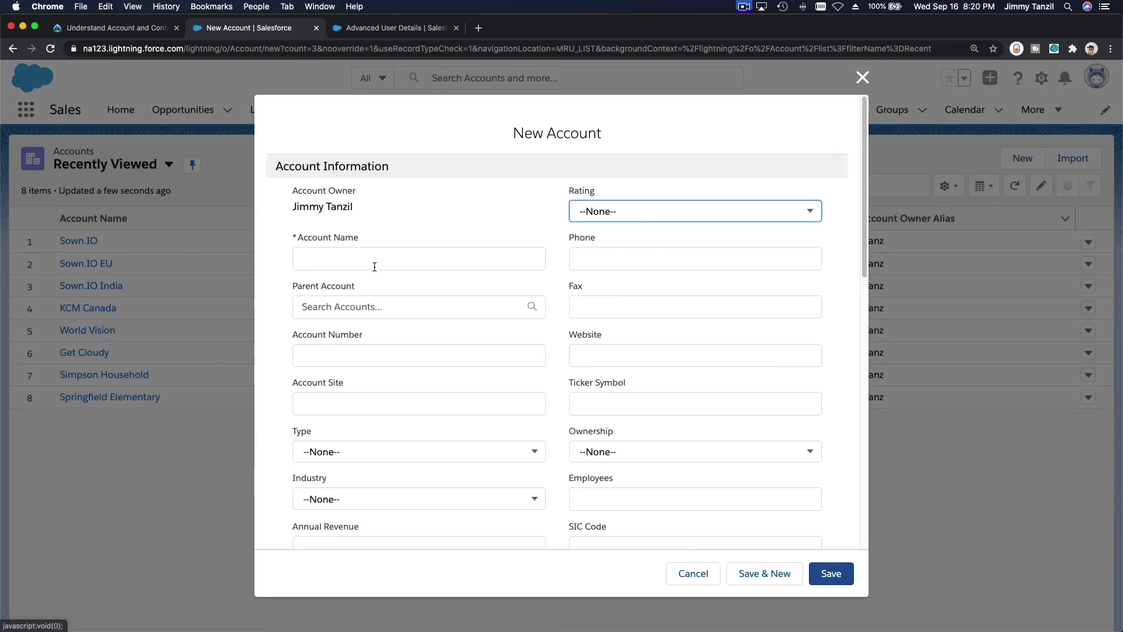
click(375, 267)
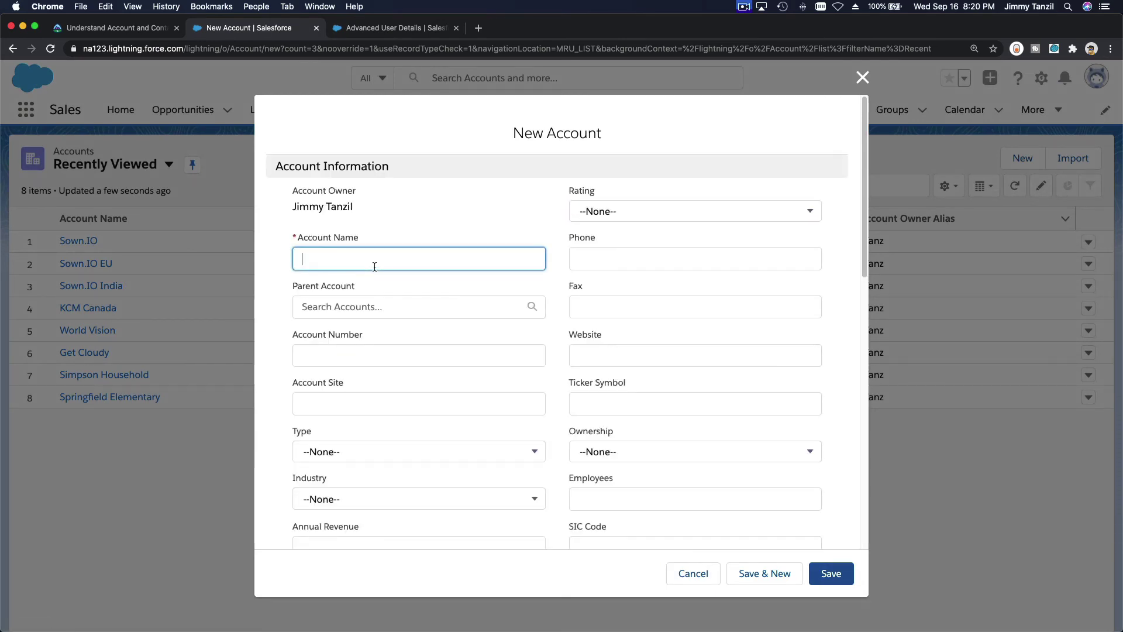
text(Tesla INc)
key(BackSpace)
key(BackSpace)
key(BackSpace)
key(BackSpace)
text(, INc)
key(BackSpace)
key(BackSpace)
text(nc.)
key(BackSpace)
scroll(582, 340, down, 15)
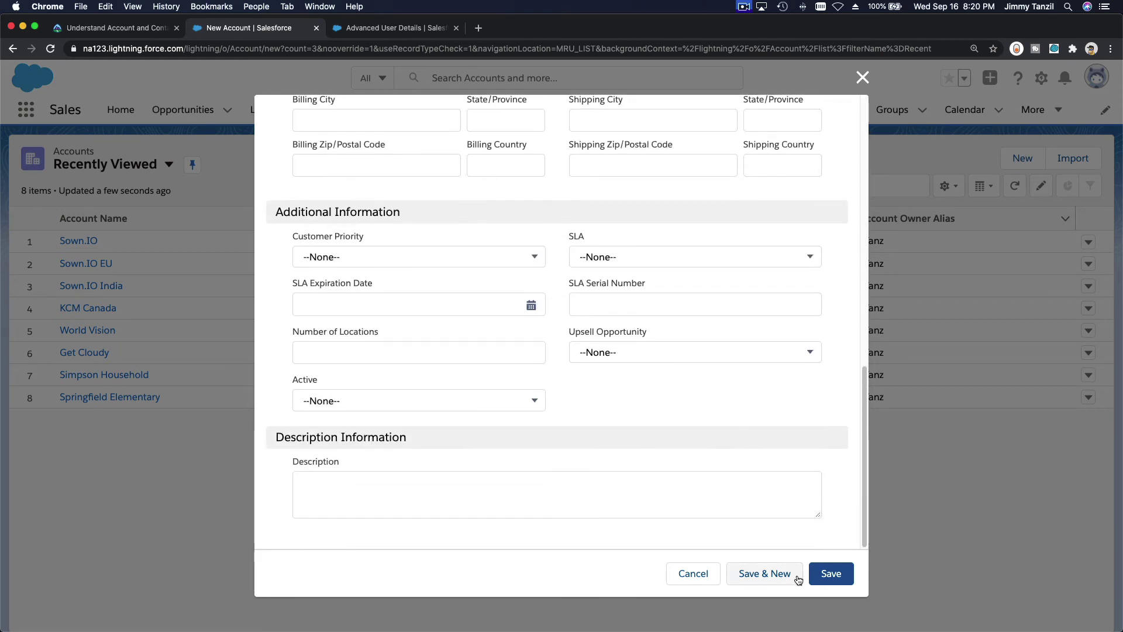
click(834, 575)
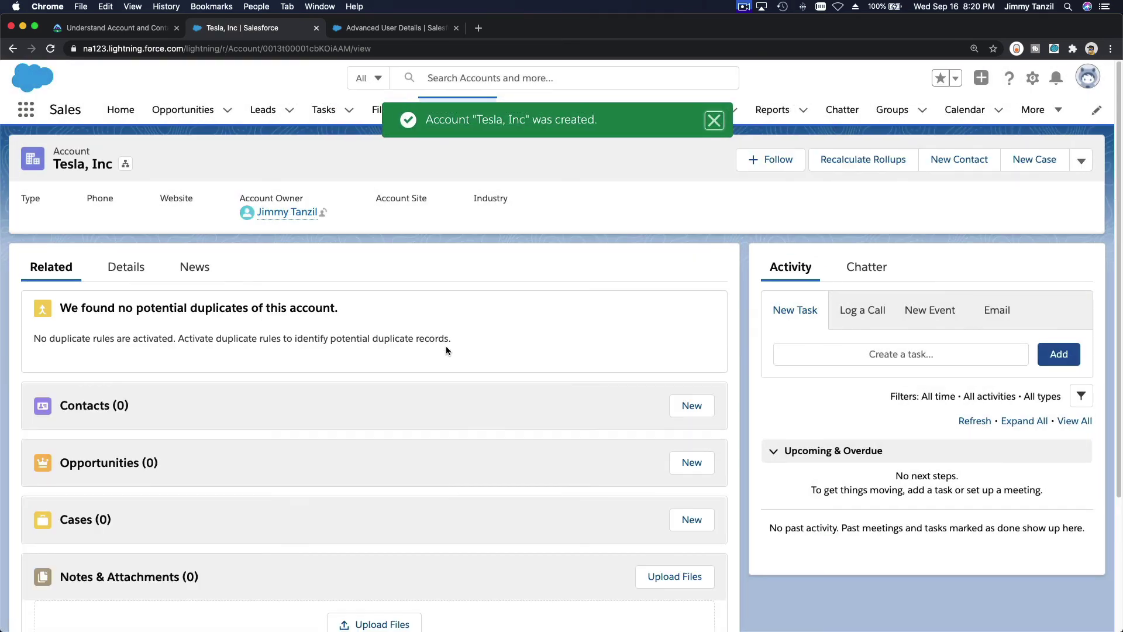
Examine the Account Team related list on the Tesla, Inc account, and view the form for adding team members without saving
scroll(446, 346, down, 3)
scroll(446, 346, down, 3)
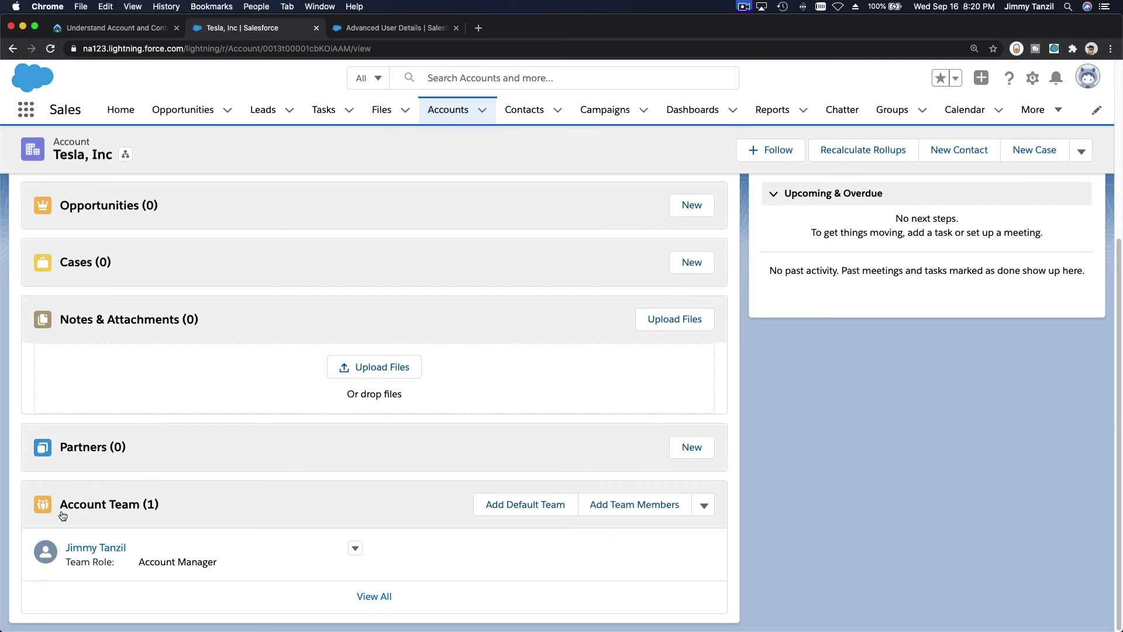
scroll(198, 566, up, 5)
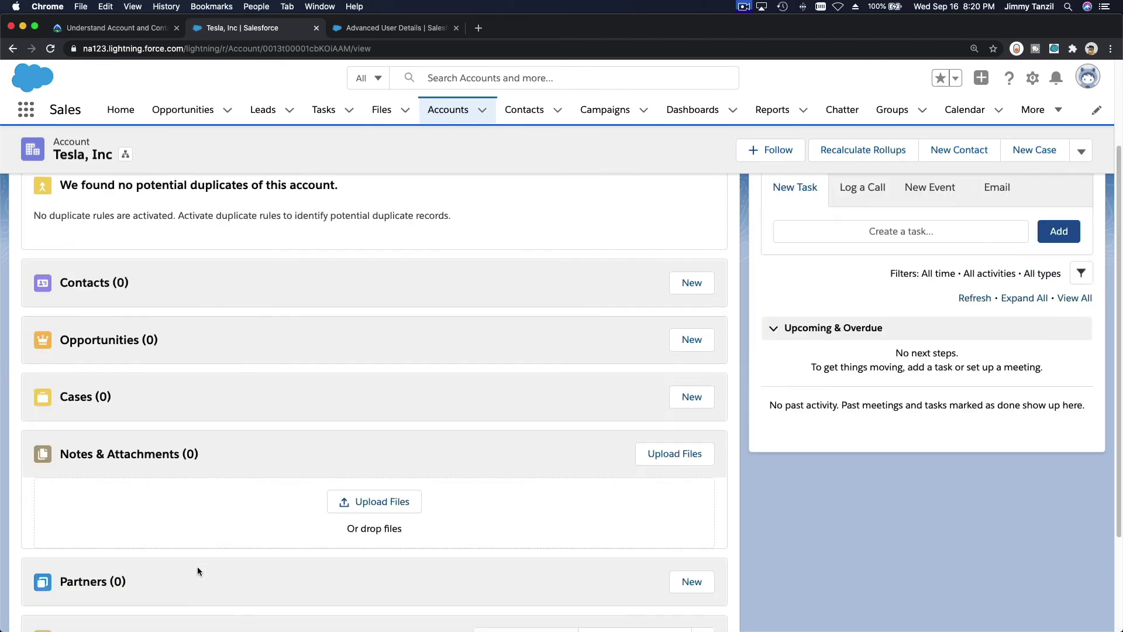
scroll(196, 382, down, 3)
scroll(196, 382, down, 2)
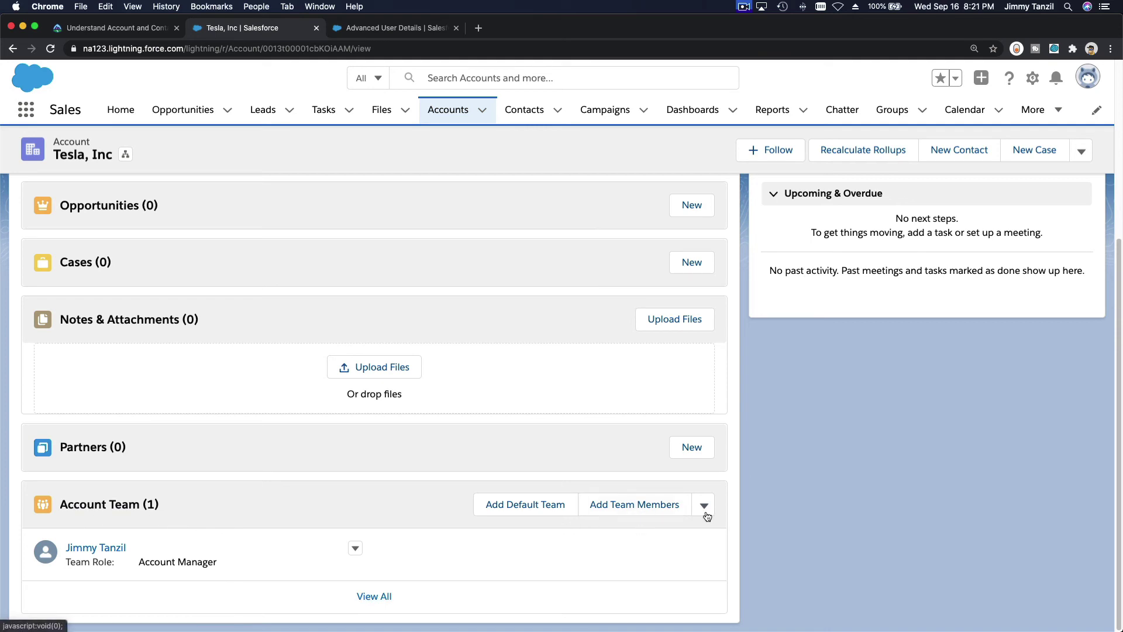
click(659, 517)
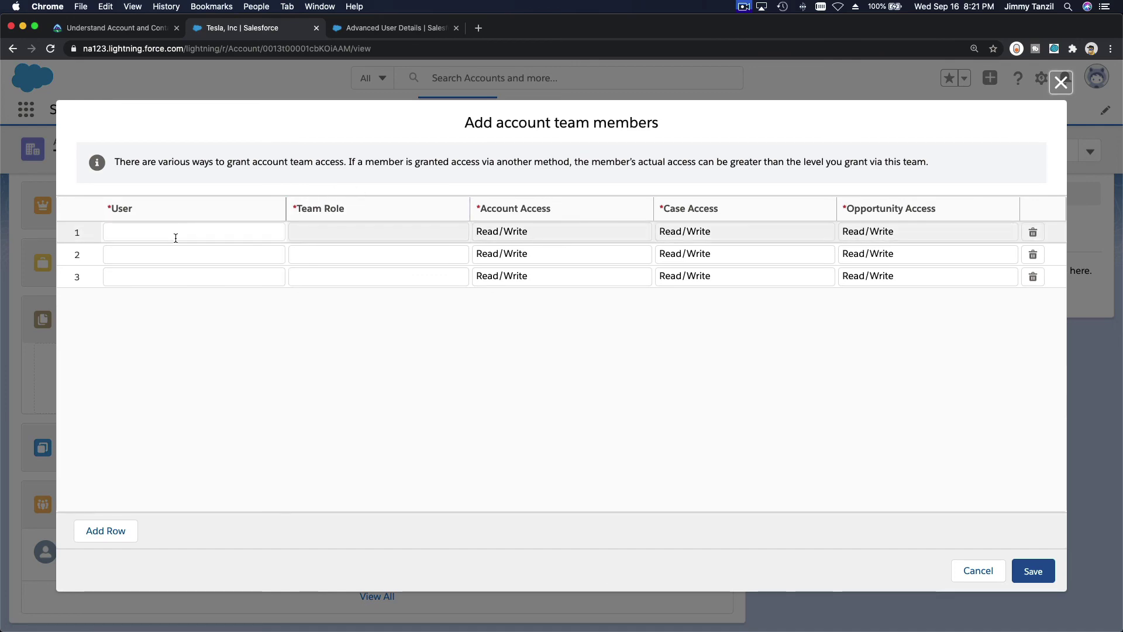
click(975, 571)
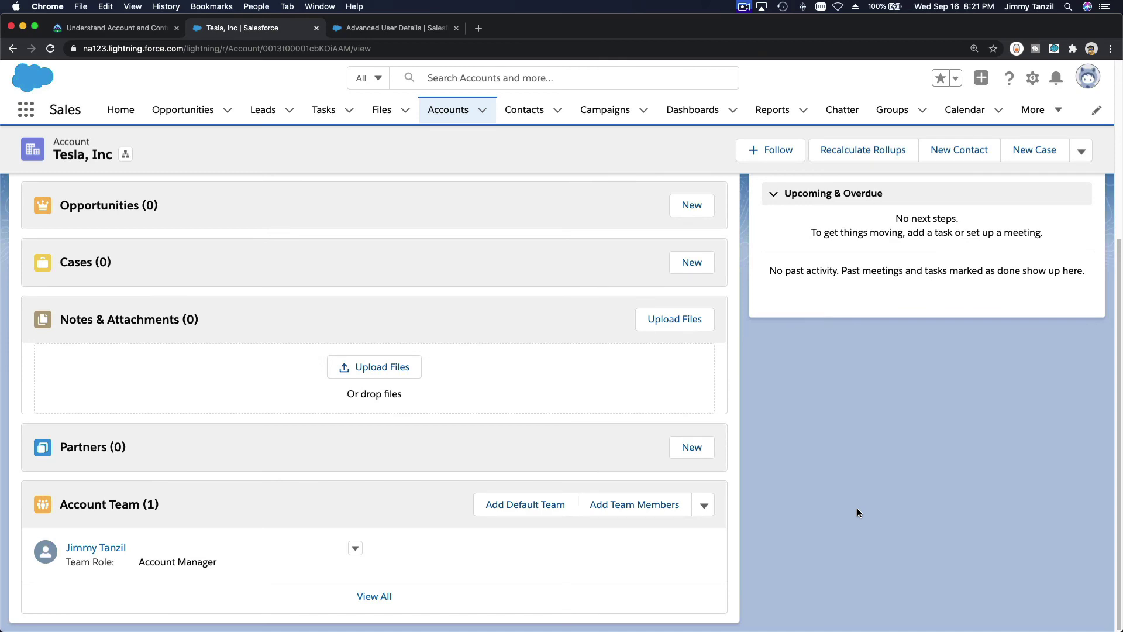
In the Trailhead unit's quiz, answer question 1 with "Direct and indirect" and question 2 with "Add a Parent Account to the account's record."
click(114, 29)
scroll(579, 440, down, 10)
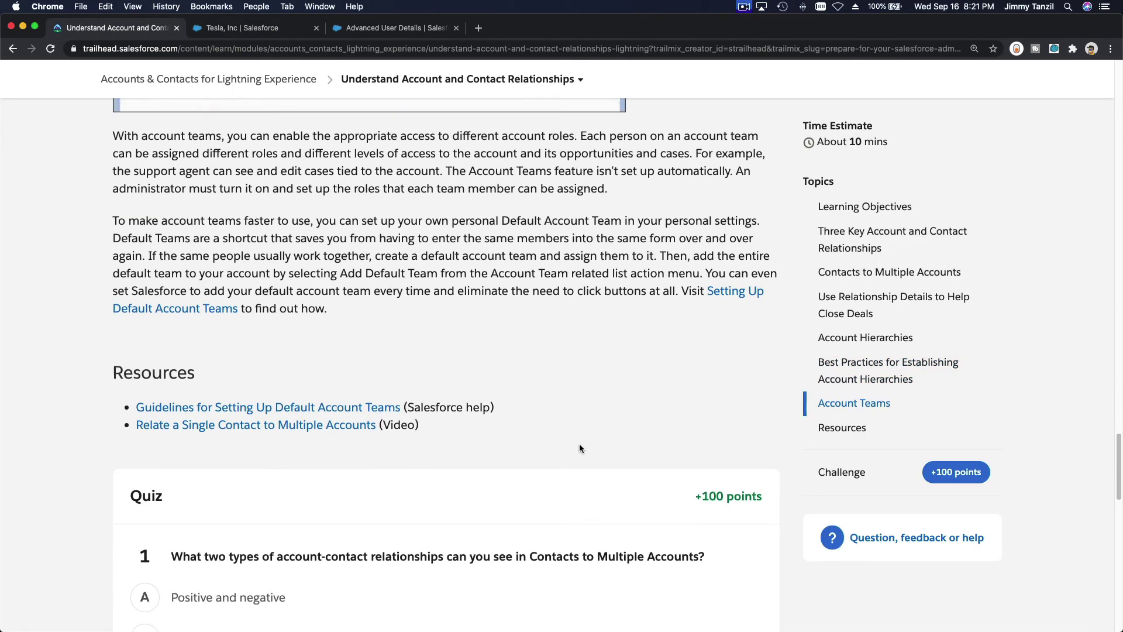
scroll(581, 449, down, 3)
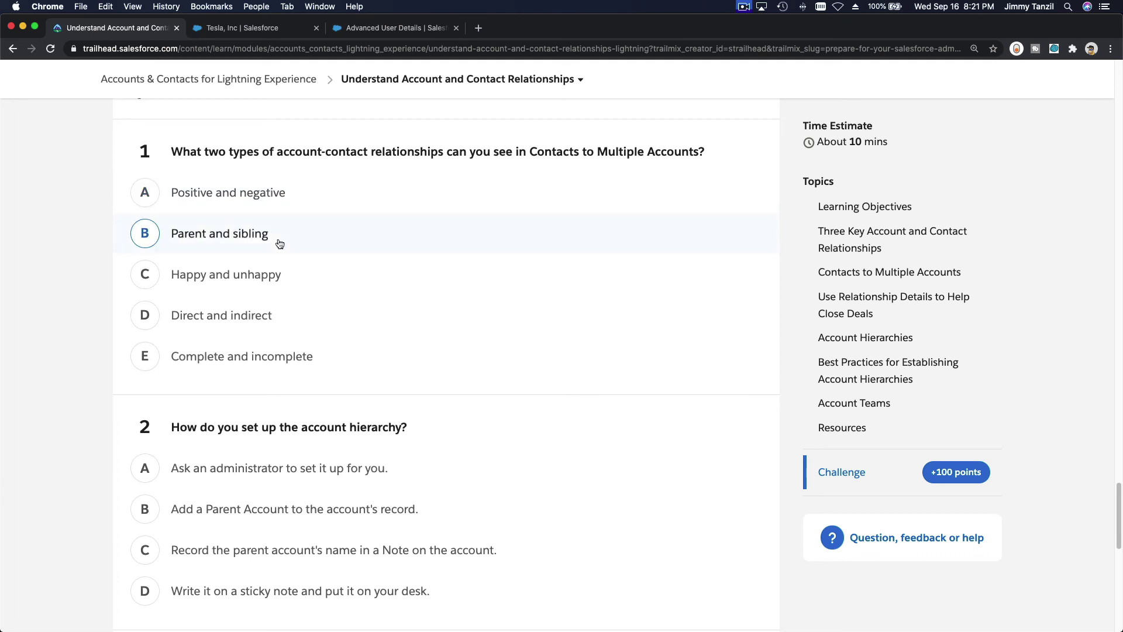
click(266, 326)
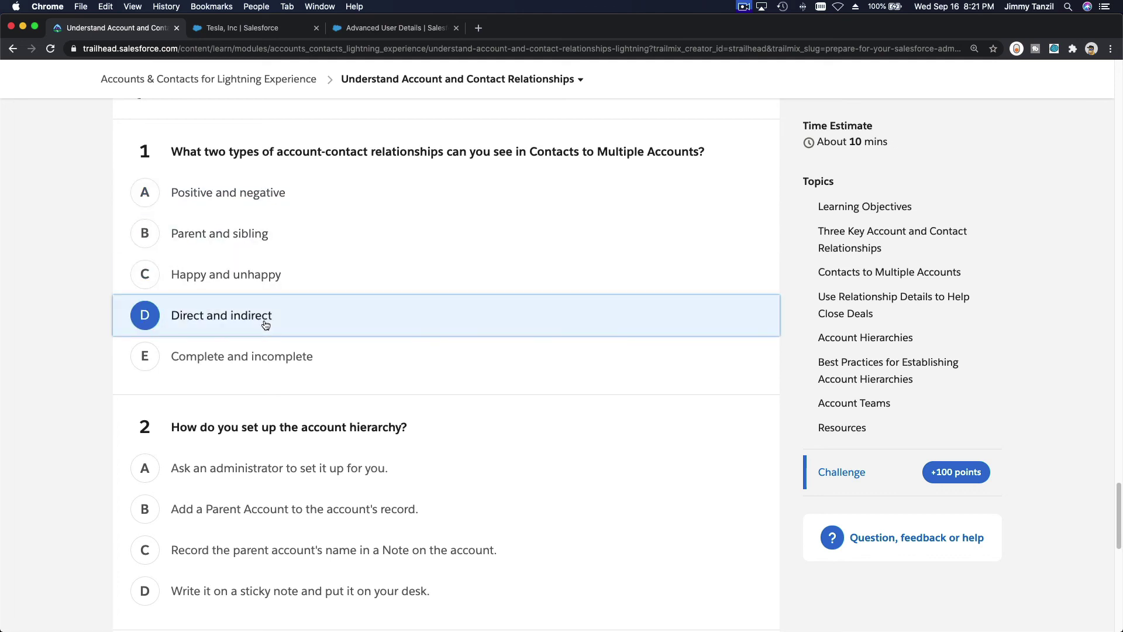
scroll(265, 325, down, 5)
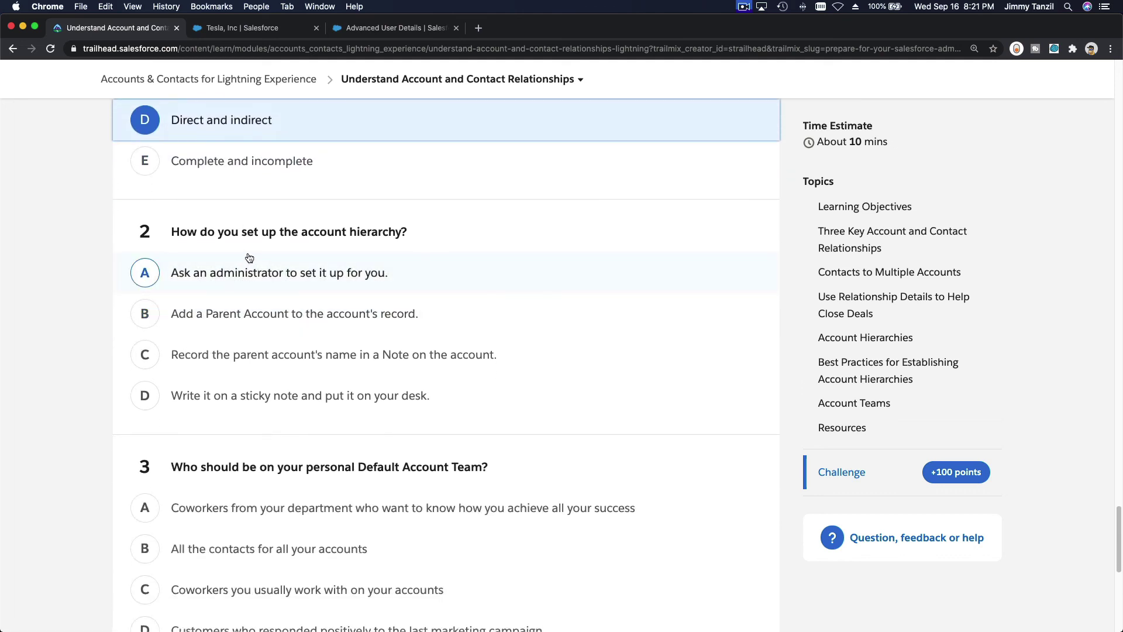
click(265, 322)
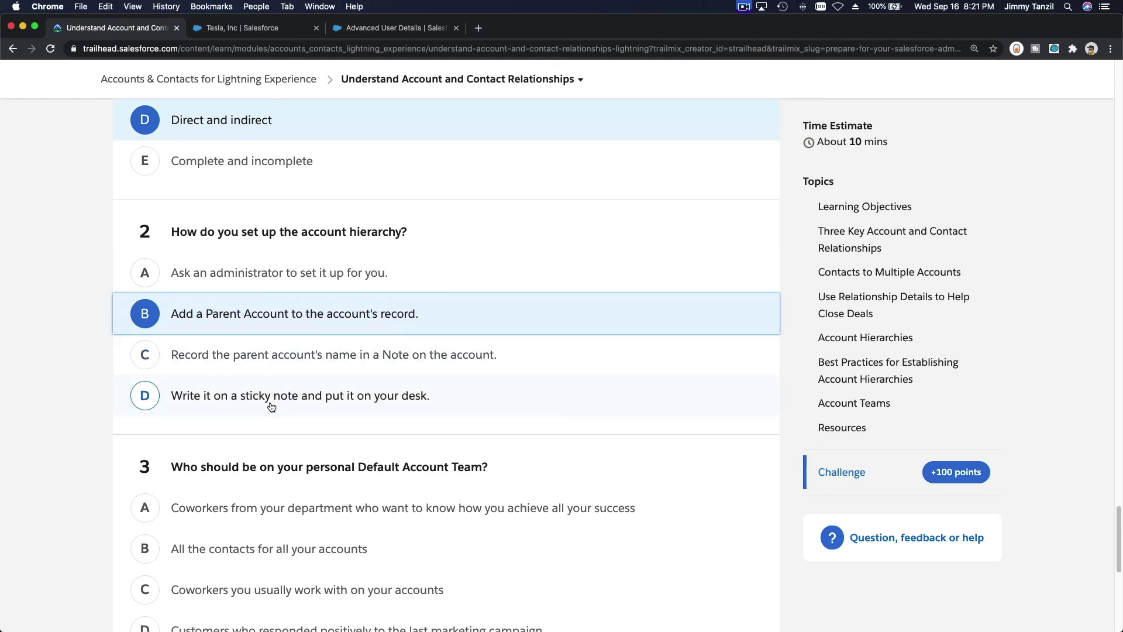
Answer quiz question 3 with "Coworkers you usually work with on your accounts" and submit the quiz for checking
scroll(272, 406, down, 5)
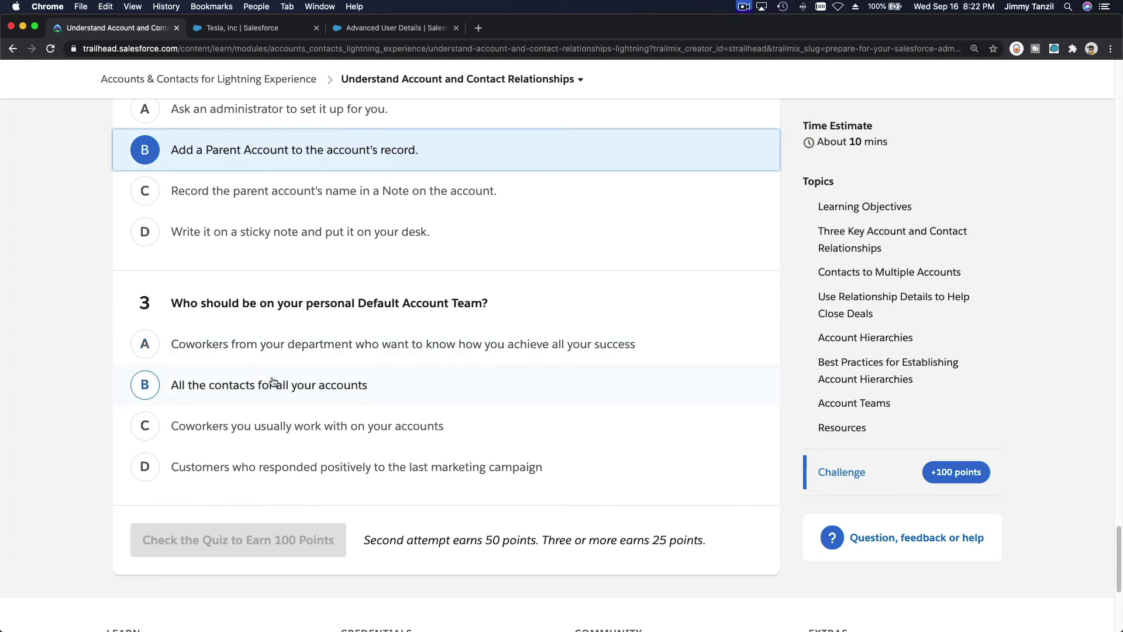
click(280, 435)
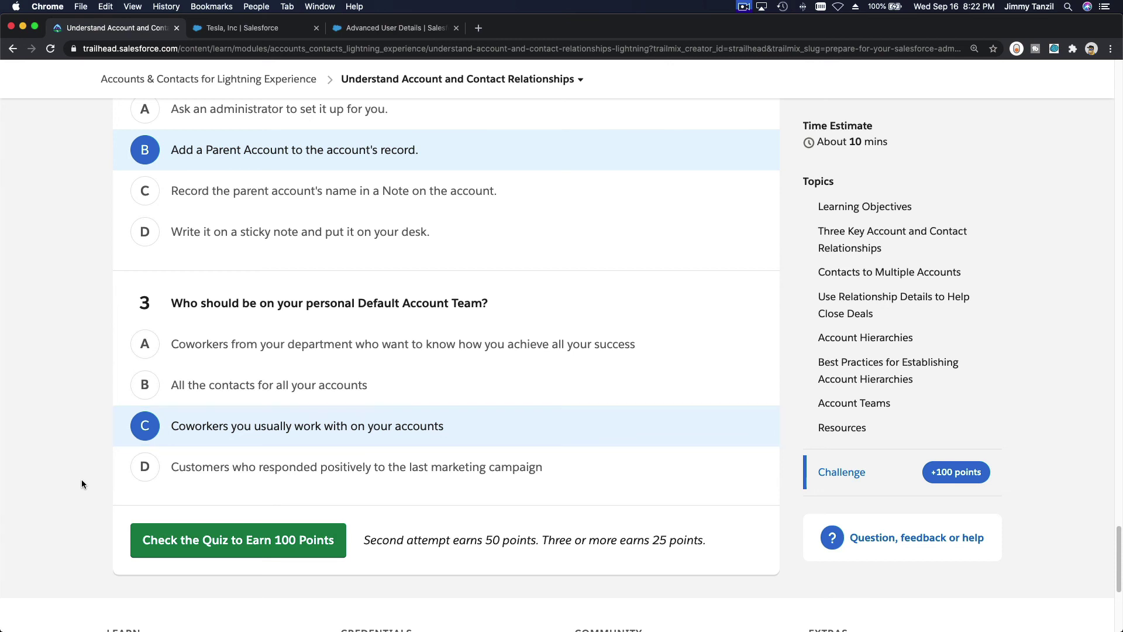
scroll(81, 479, down, 3)
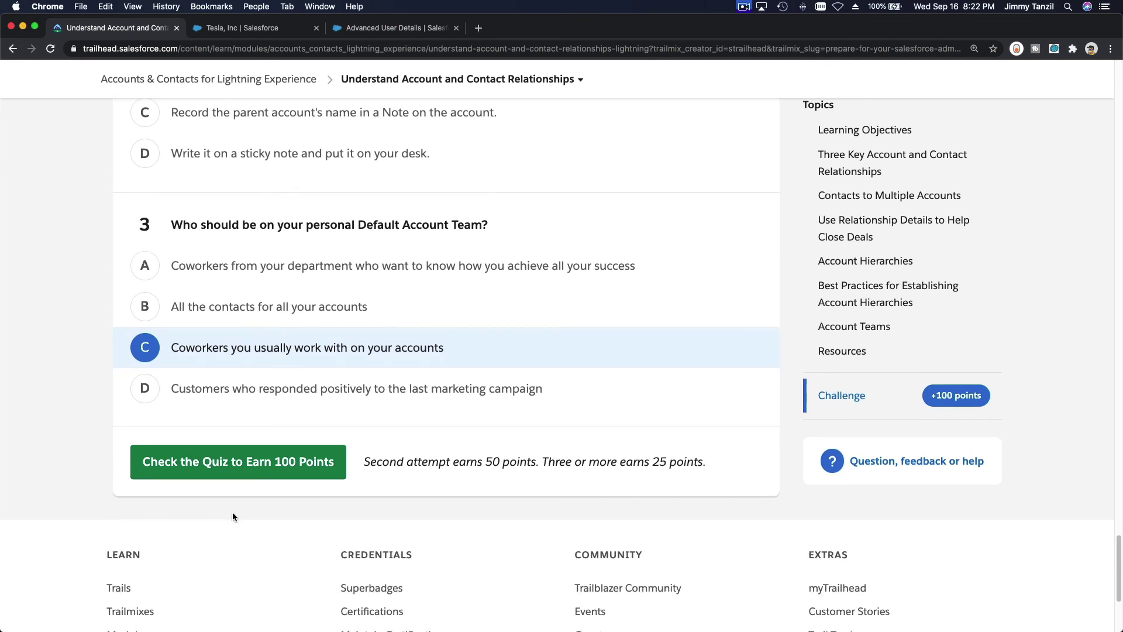
click(271, 467)
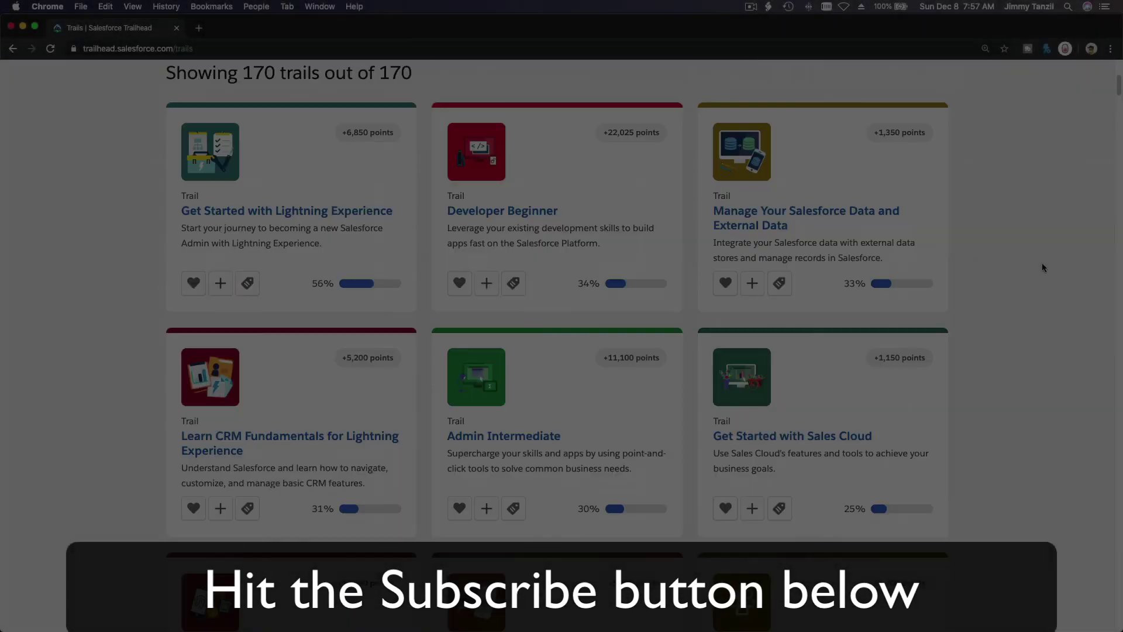
scroll(1041, 268, down, 20)
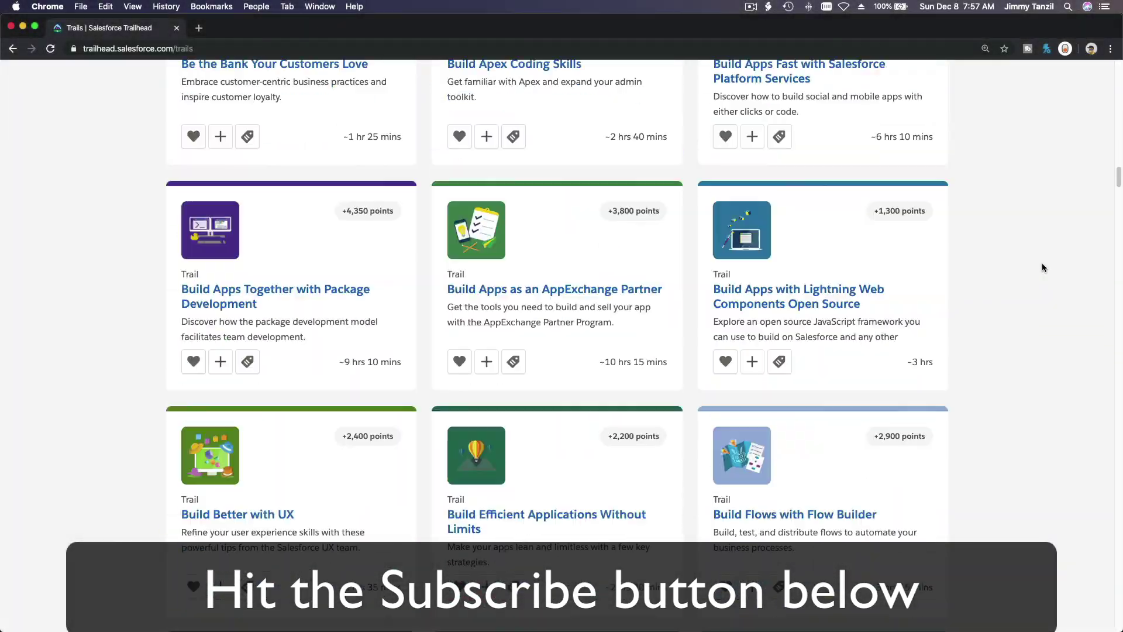
scroll(1043, 267, down, 20)
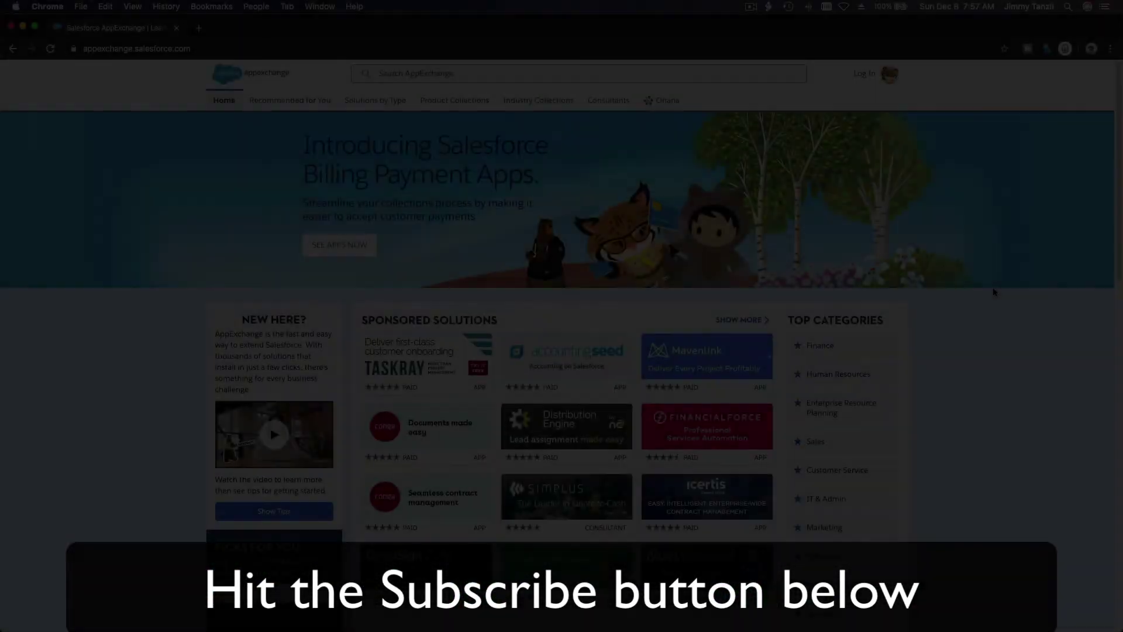